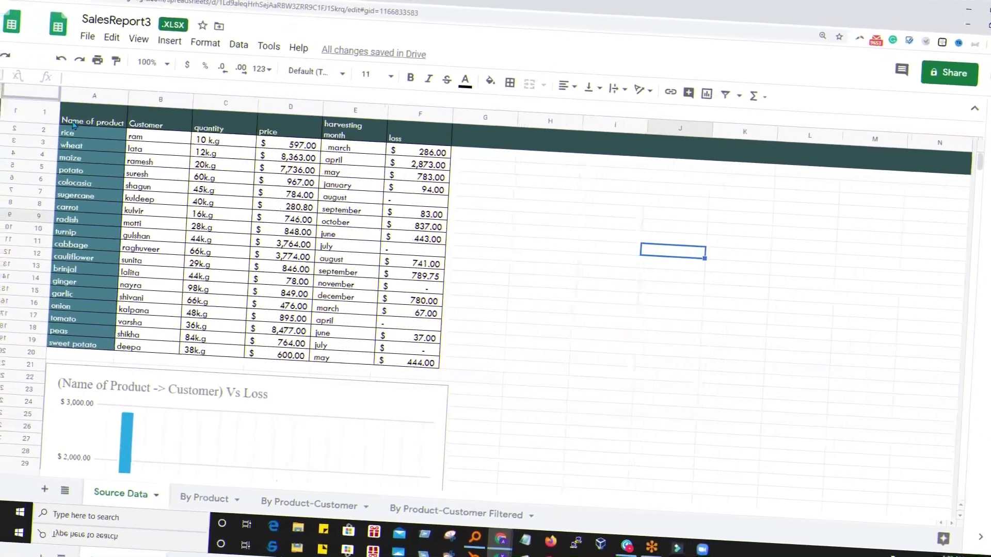
{"action": "left_click_drag", "start_coordinate": [67, 124], "coordinate": [379, 370]}
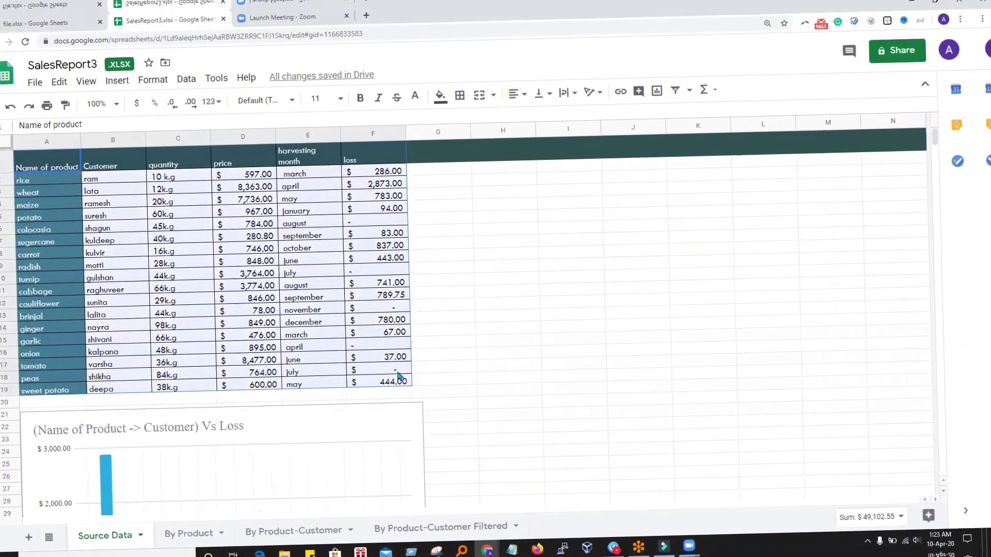
{"action": "left_click", "coordinate": [705, 291]}
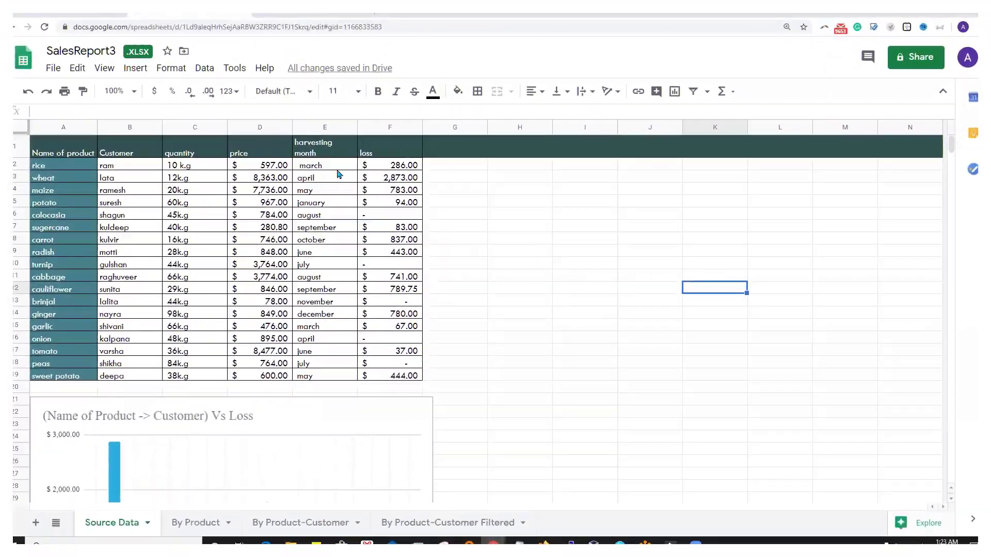
Insert a chart from the harvesting month and loss columns (E1:F19) and place it beside the data table.
{"action": "left_click_drag", "start_coordinate": [308, 155], "coordinate": [403, 379]}
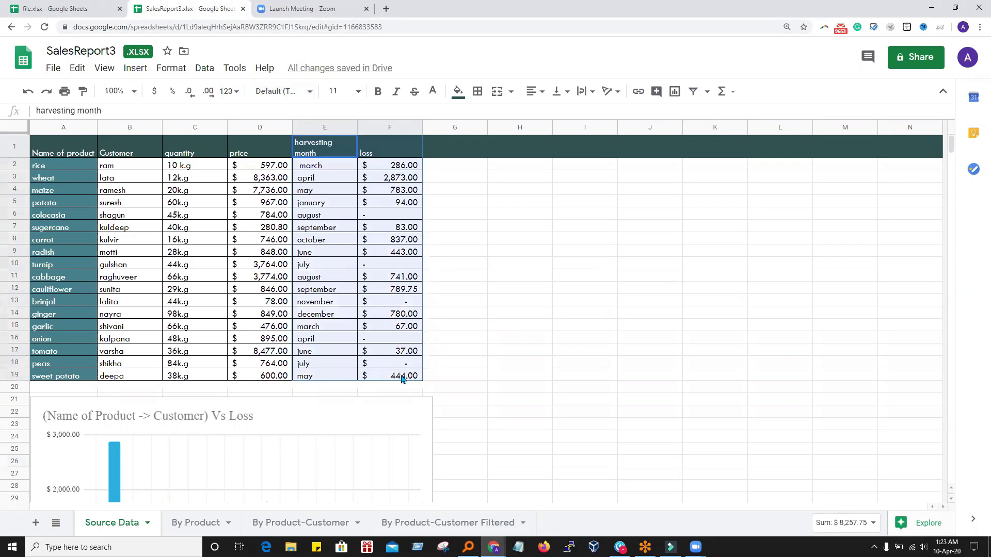
{"action": "left_click", "coordinate": [135, 68]}
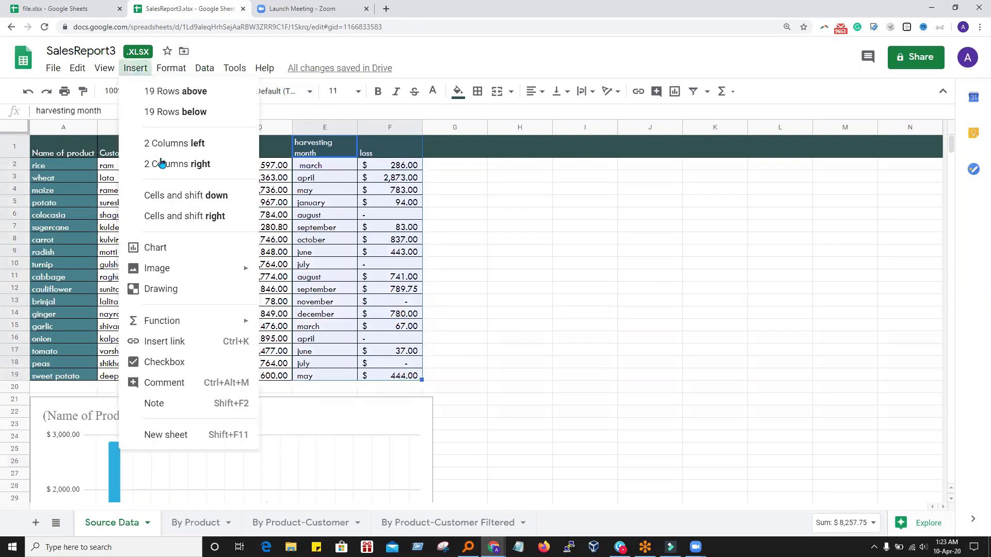
{"action": "left_click", "coordinate": [166, 252]}
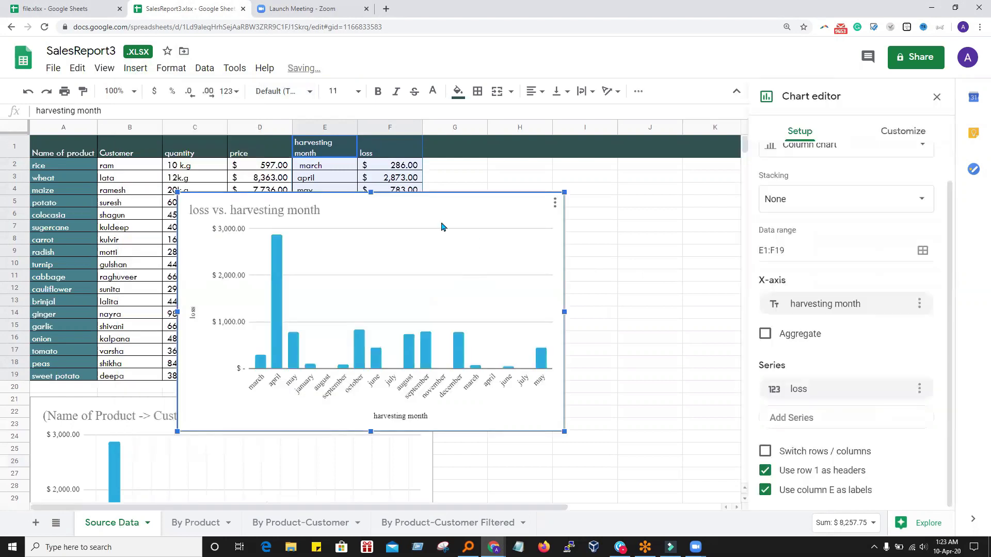
{"action": "left_click_drag", "start_coordinate": [412, 202], "coordinate": [657, 172]}
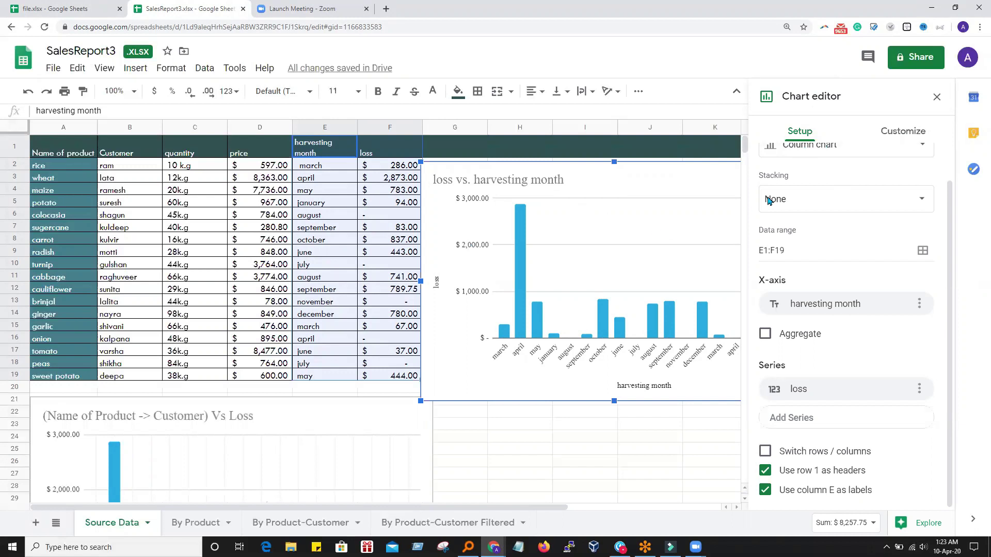
Change the chart type to a line chart, and back to a column chart.
{"action": "scroll", "coordinate": [821, 222], "scroll_direction": "up", "scroll_amount": 1}
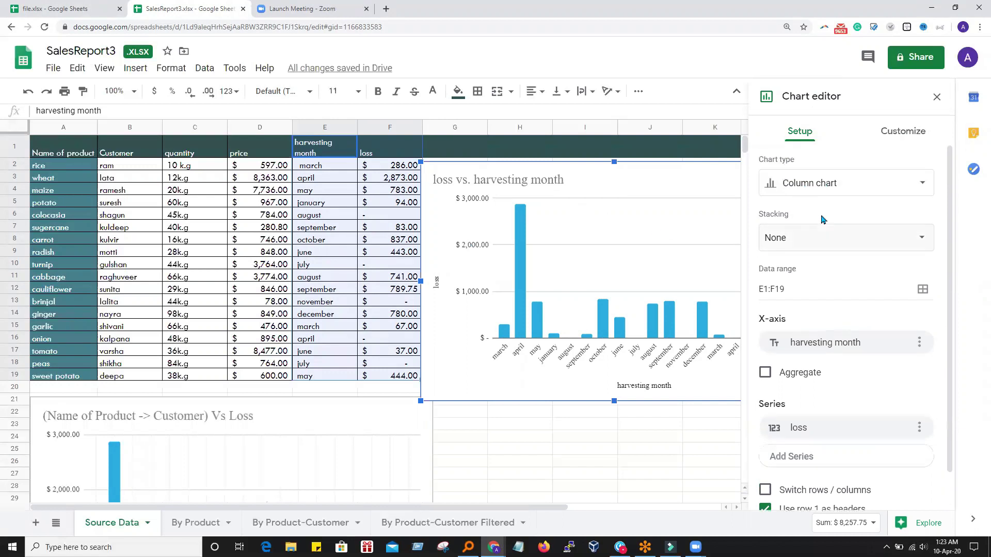
{"action": "left_click", "coordinate": [912, 185]}
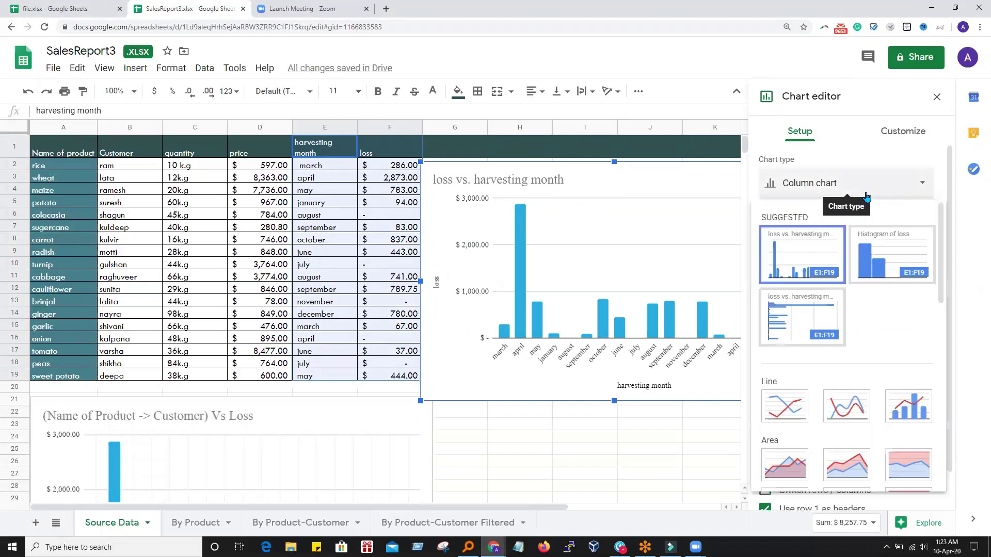
{"action": "left_click", "coordinate": [793, 408]}
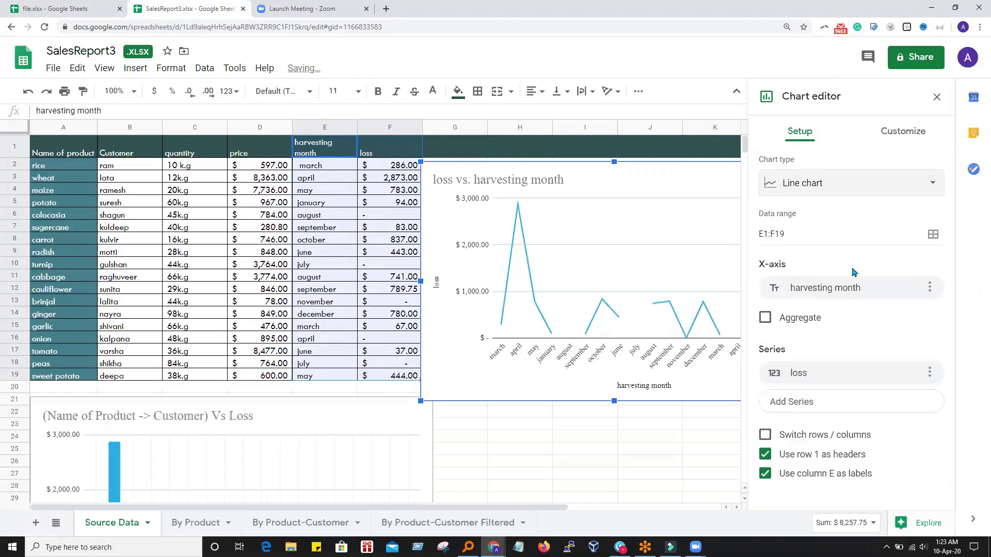
{"action": "left_click", "coordinate": [838, 190]}
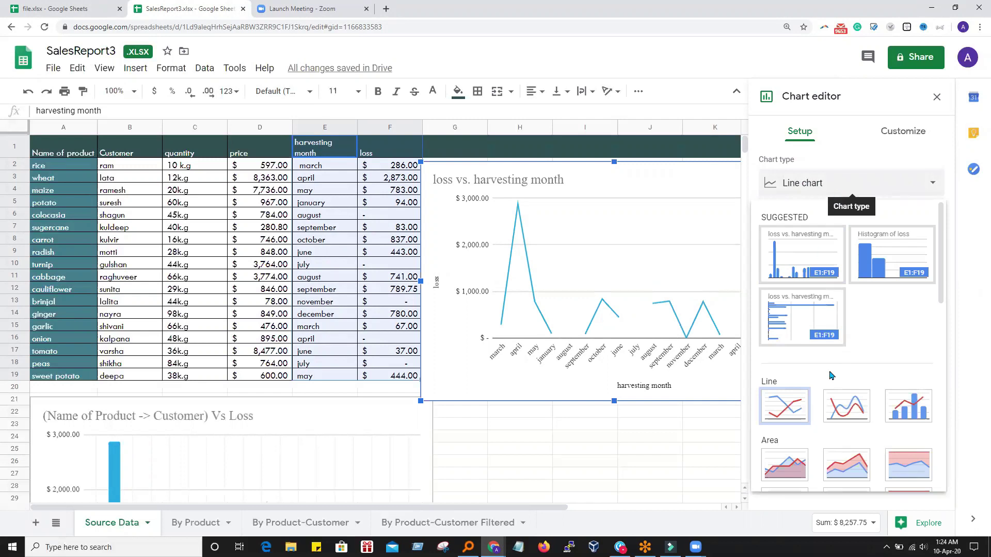
{"action": "scroll", "coordinate": [832, 375], "scroll_direction": "down", "scroll_amount": 4}
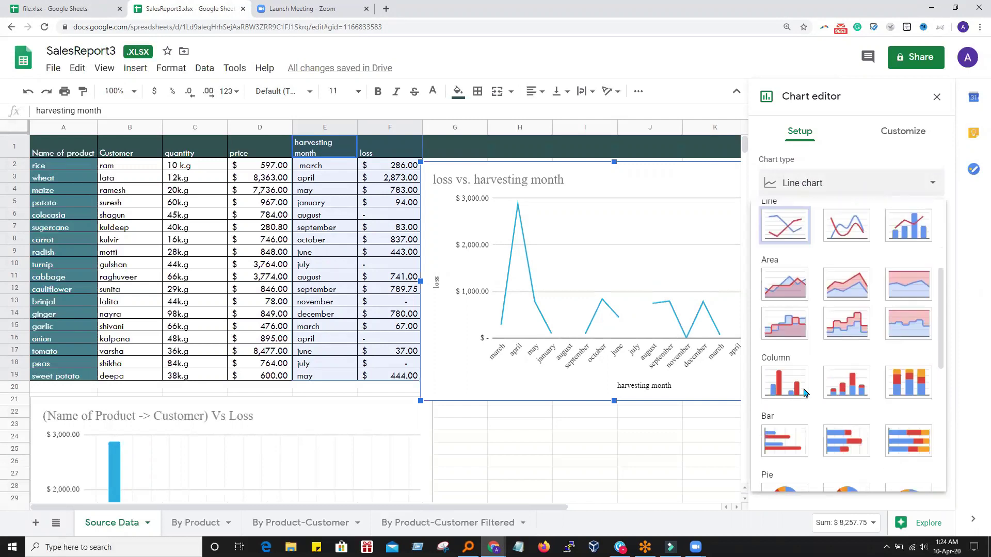
{"action": "left_click", "coordinate": [786, 365]}
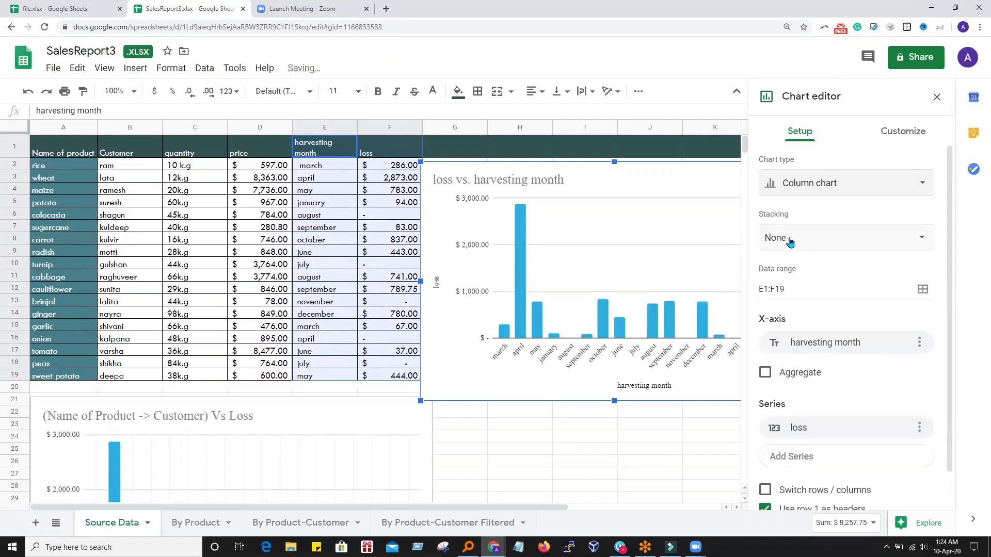
Check the chart's data range and shift the chart so it overlaps the loss column of the table.
{"action": "left_click", "coordinate": [788, 289]}
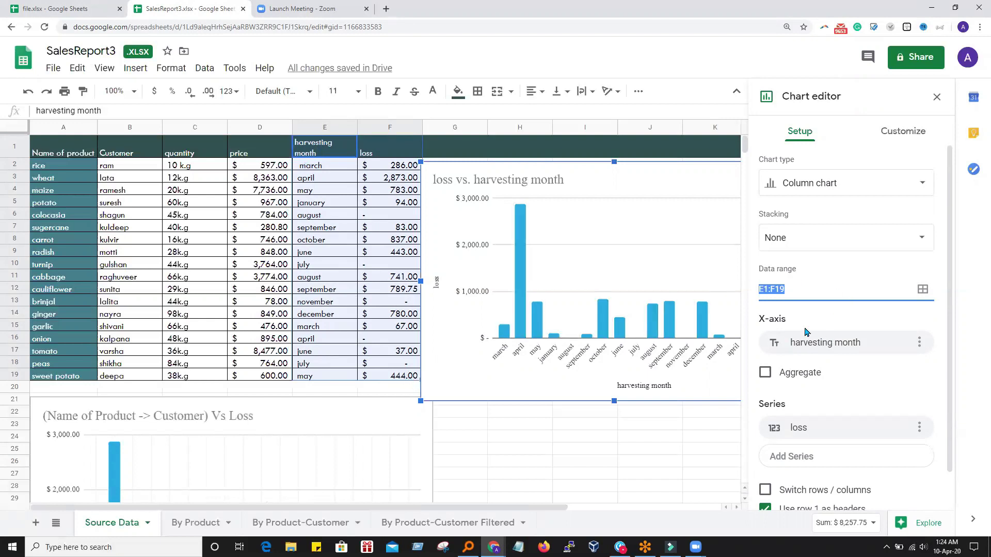
{"action": "scroll", "coordinate": [871, 338], "scroll_direction": "down", "scroll_amount": 1}
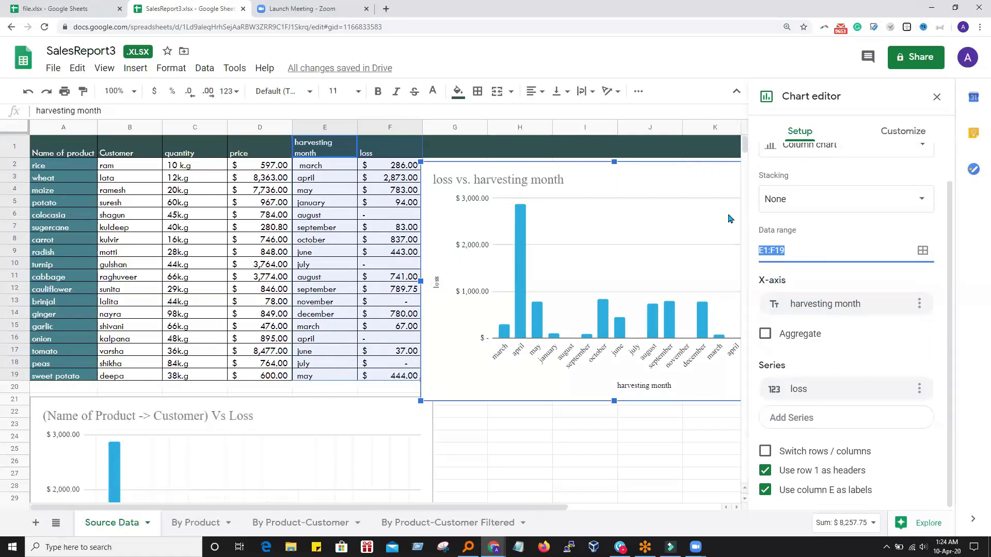
{"action": "left_click_drag", "start_coordinate": [570, 167], "coordinate": [381, 163]}
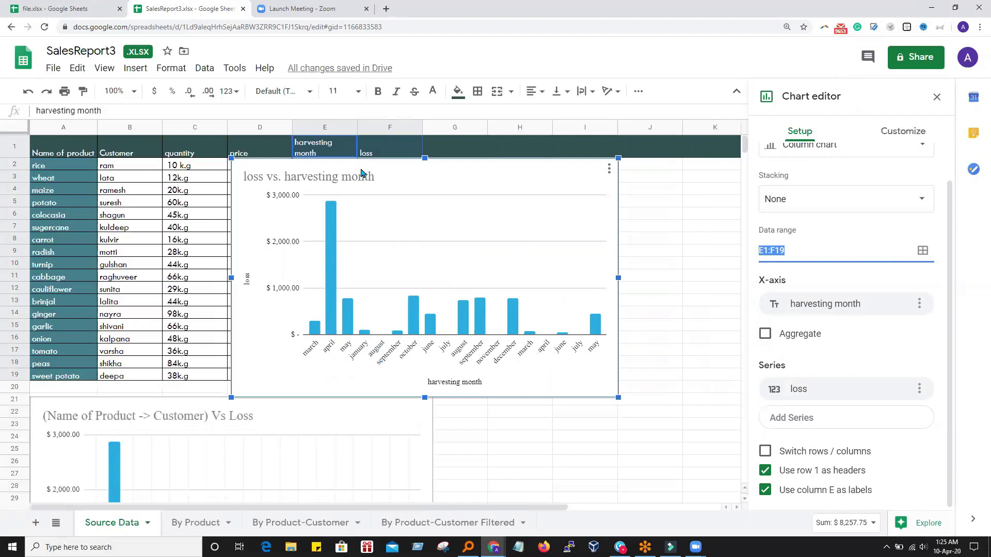
{"action": "left_click_drag", "start_coordinate": [358, 168], "coordinate": [492, 165]}
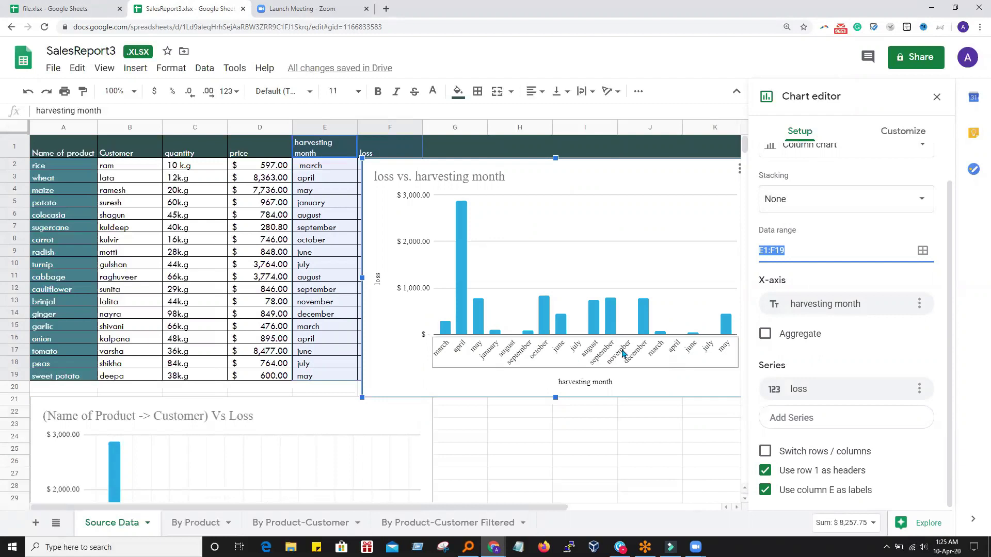
Aggregate the chart by harvesting month, using Sum for the loss series.
{"action": "left_click", "coordinate": [766, 333]}
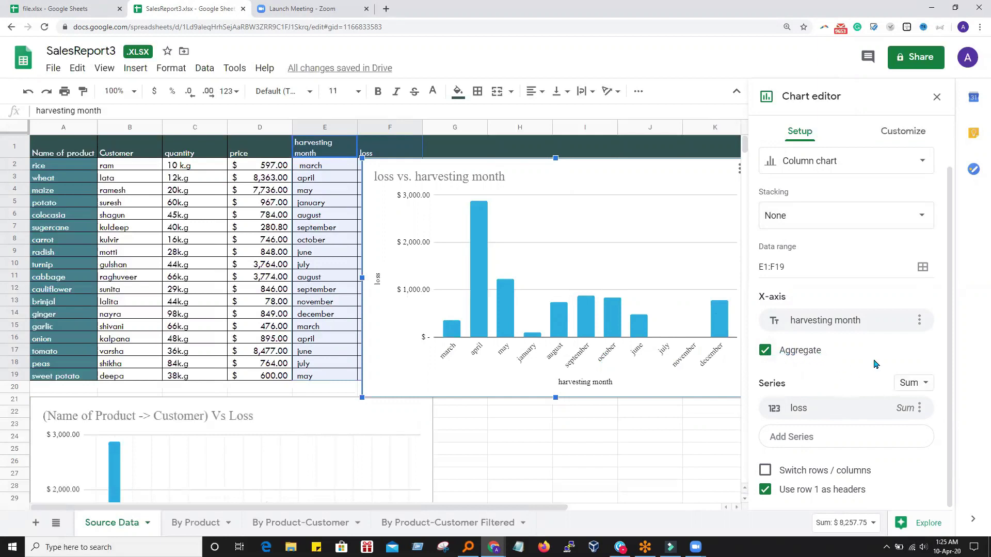
{"action": "left_click", "coordinate": [926, 387]}
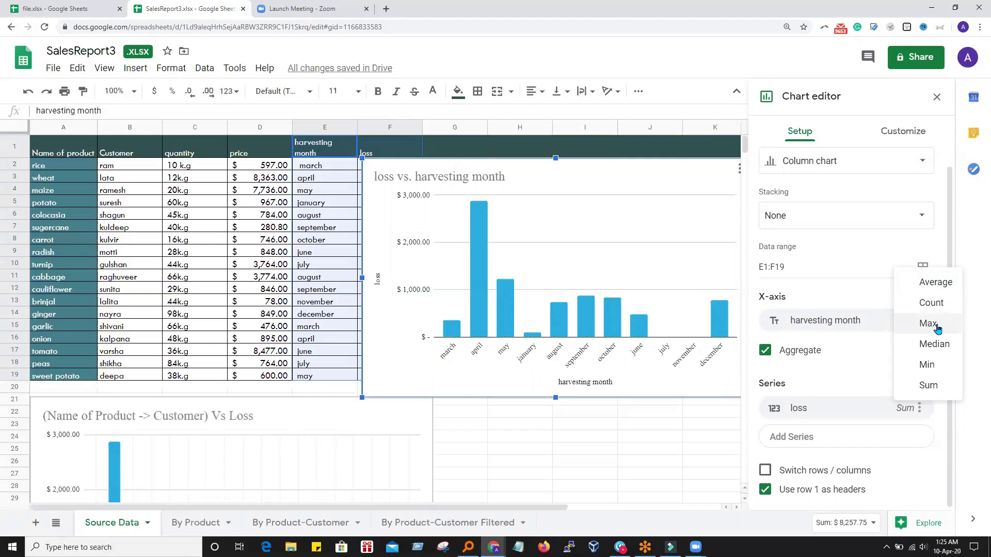
{"action": "left_click", "coordinate": [929, 387]}
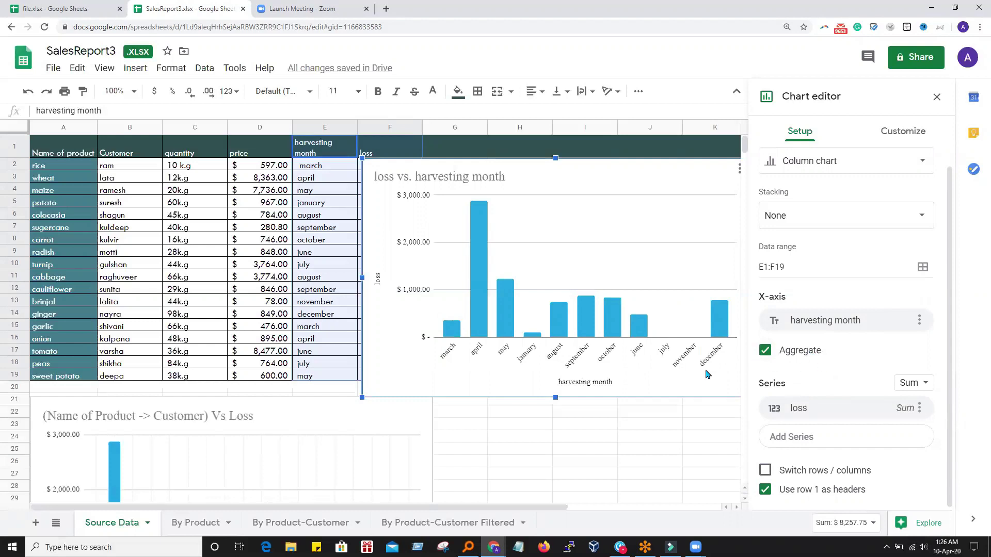
Inspect the chart's loss series and reposition the chart over the price and harvesting month columns.
{"action": "left_click_drag", "start_coordinate": [454, 168], "coordinate": [421, 170]}
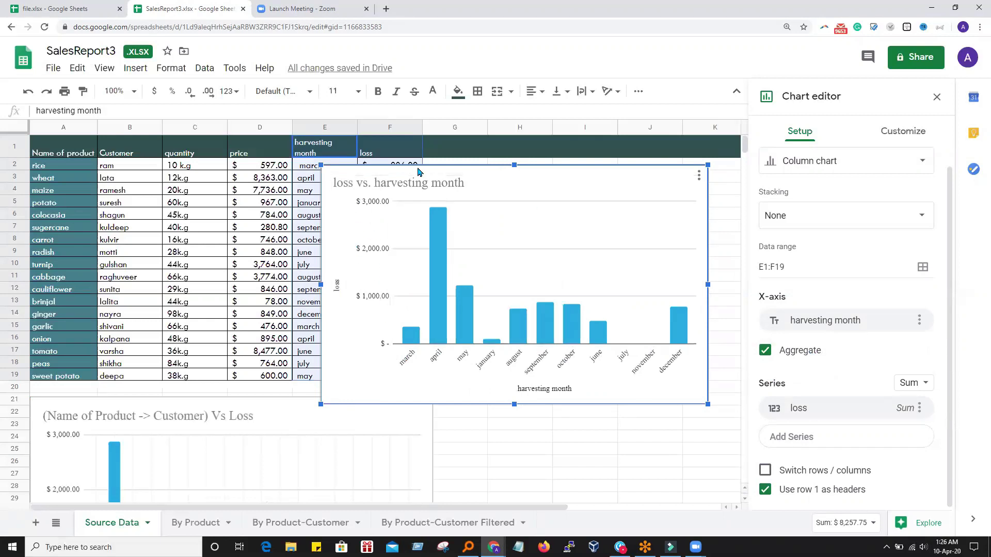
{"action": "left_click_drag", "start_coordinate": [491, 171], "coordinate": [525, 174]}
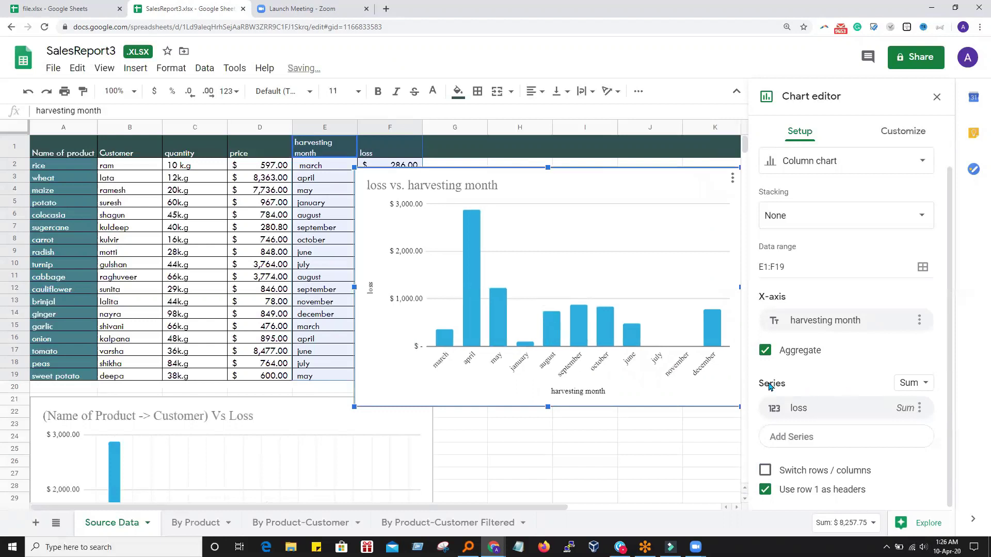
{"action": "left_click", "coordinate": [801, 412]}
{"action": "left_click", "coordinate": [805, 412]}
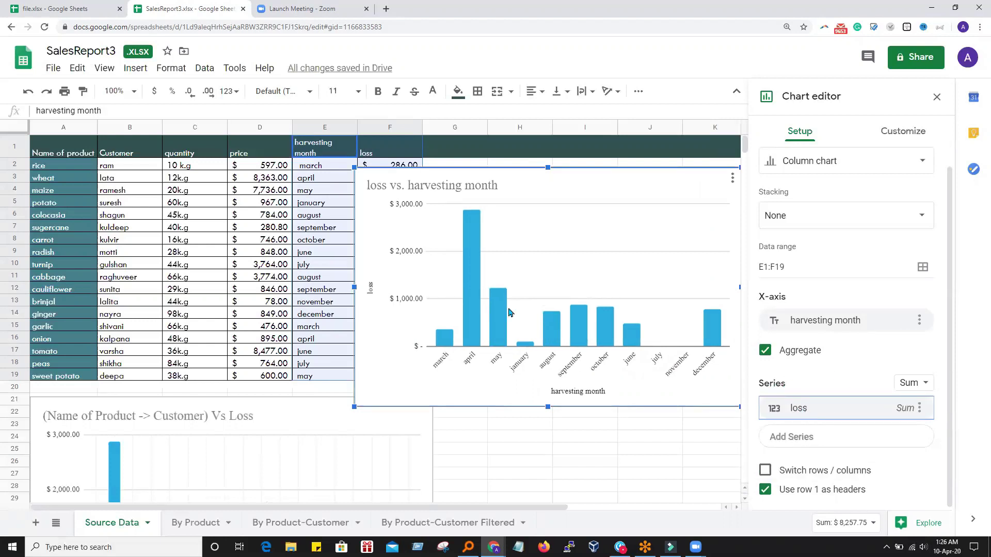
{"action": "left_click_drag", "start_coordinate": [478, 177], "coordinate": [379, 180]}
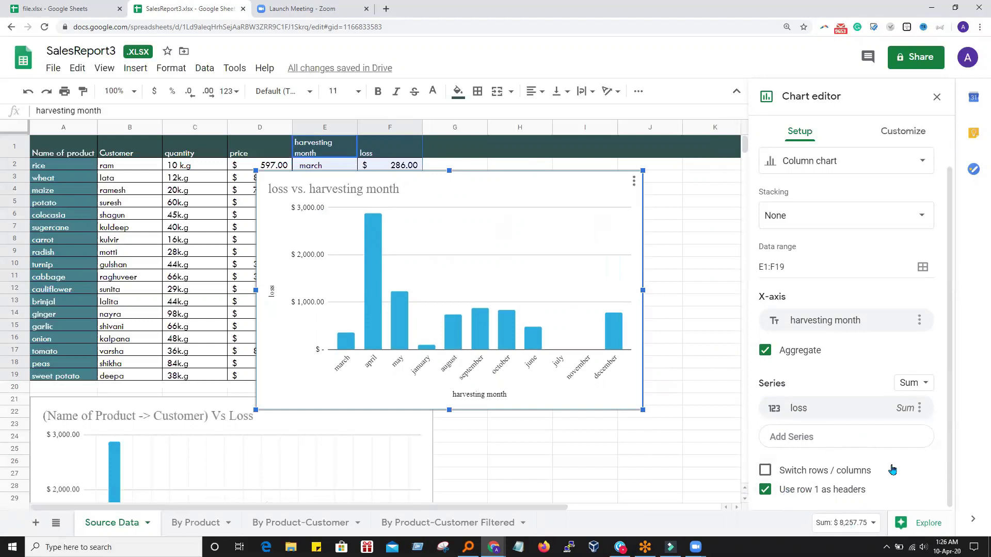
Reduce the browser page zoom and reopen the loss vs. harvesting month chart for editing.
{"action": "key", "text": "ctrl+0"}
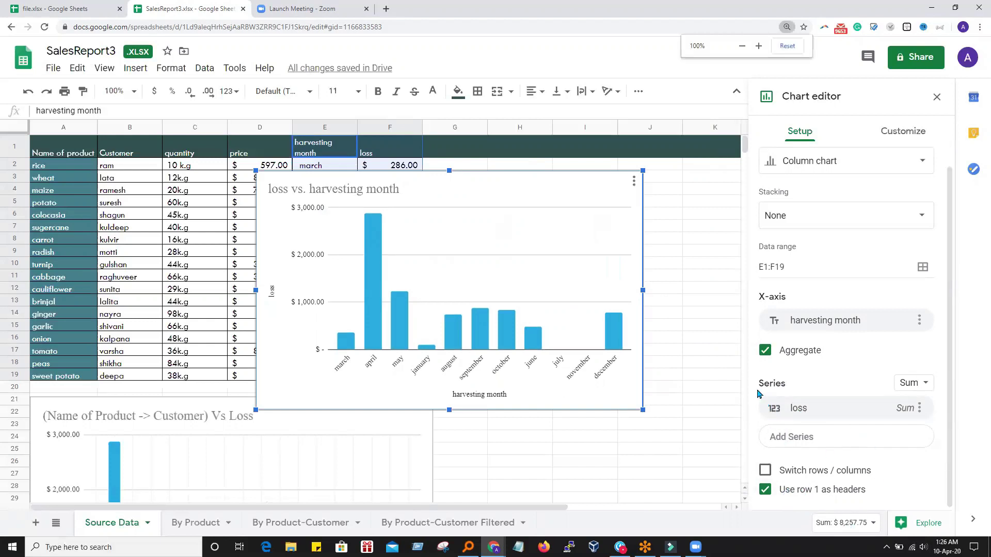
{"action": "key", "text": "ctrl+minus"}
{"action": "left_click", "coordinate": [702, 238]}
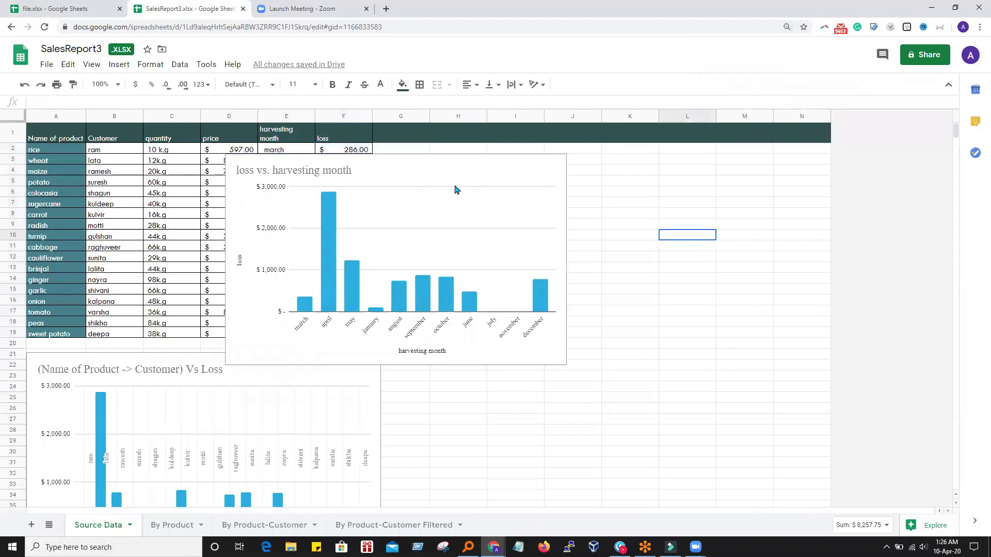
{"action": "left_click", "coordinate": [405, 153]}
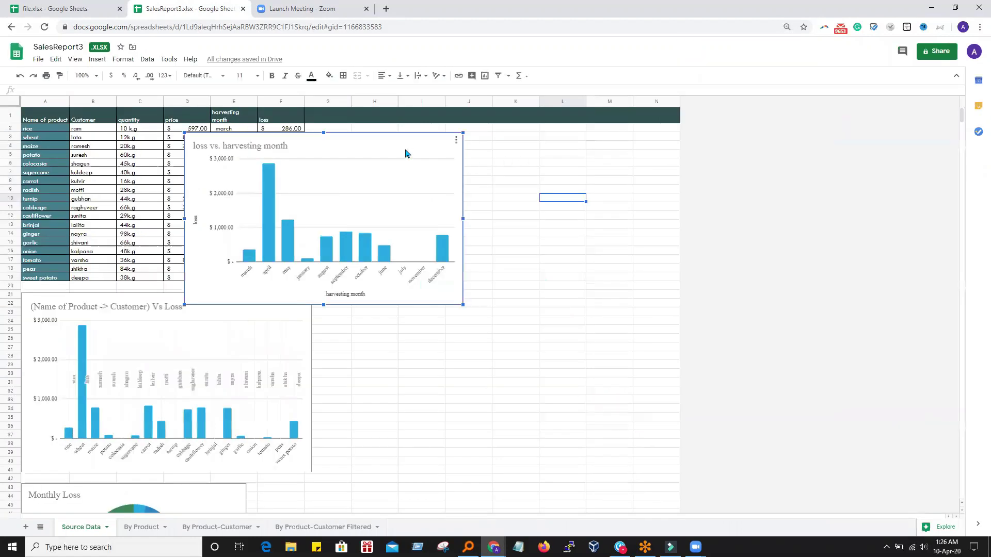
{"action": "left_click", "coordinate": [456, 141]}
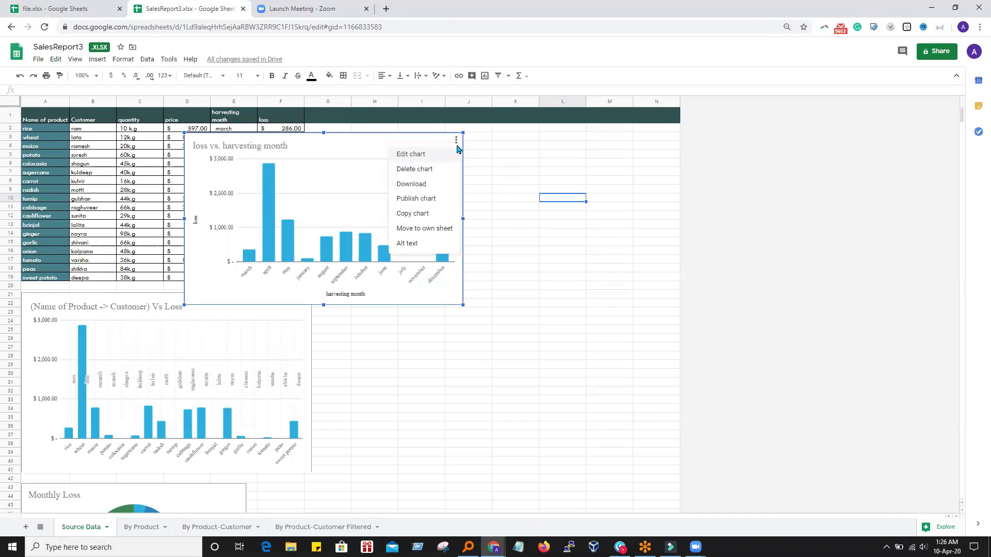
{"action": "left_click", "coordinate": [417, 156]}
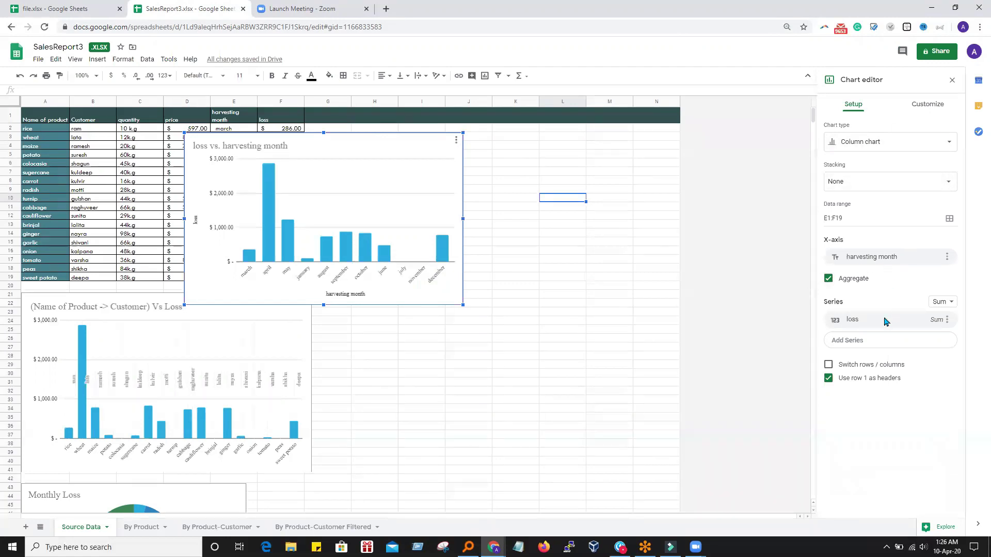
Move the chart into the empty area beside the table, and turn Switch rows / columns on and back off.
{"action": "left_click", "coordinate": [829, 365]}
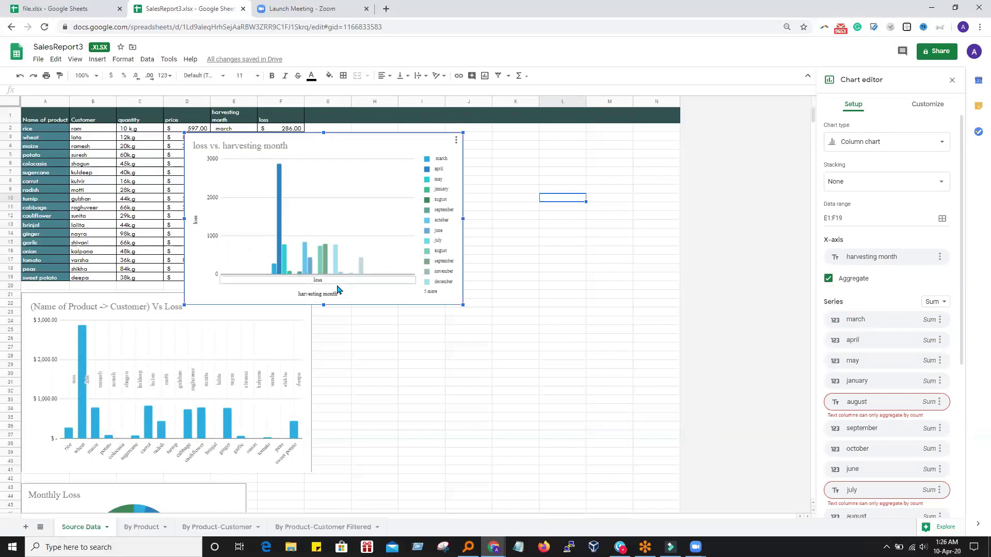
{"action": "left_click_drag", "start_coordinate": [269, 138], "coordinate": [431, 149]}
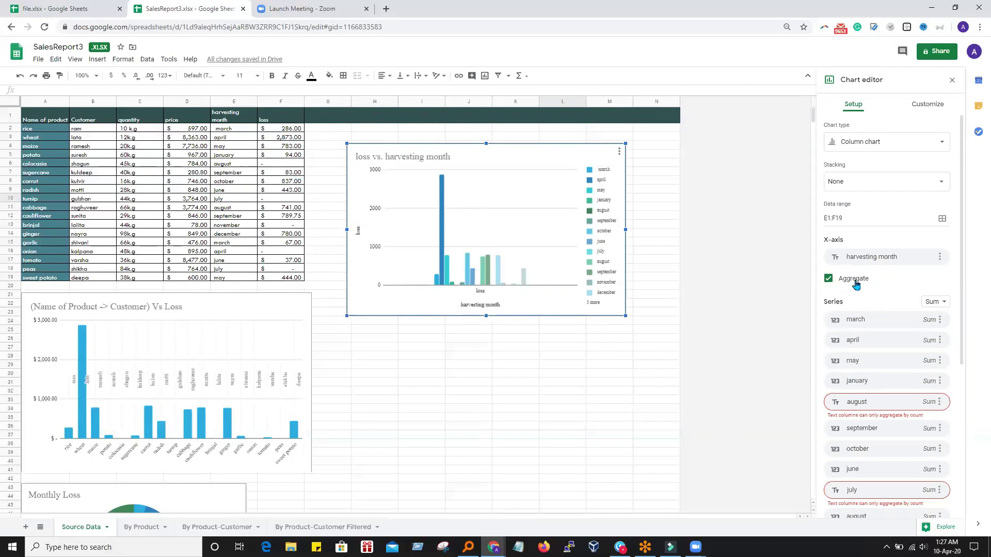
{"action": "scroll", "coordinate": [907, 323], "scroll_direction": "down", "scroll_amount": 5}
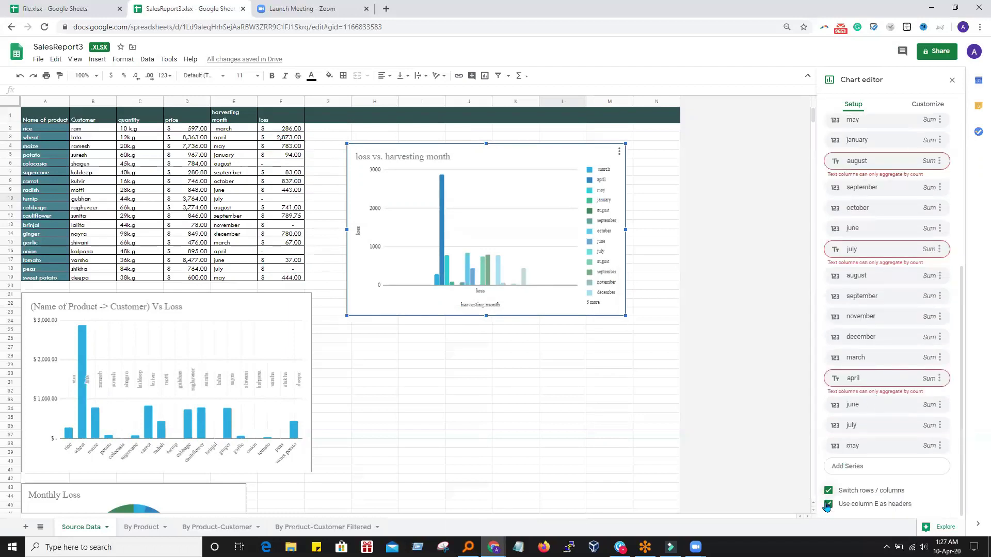
{"action": "left_click", "coordinate": [828, 492]}
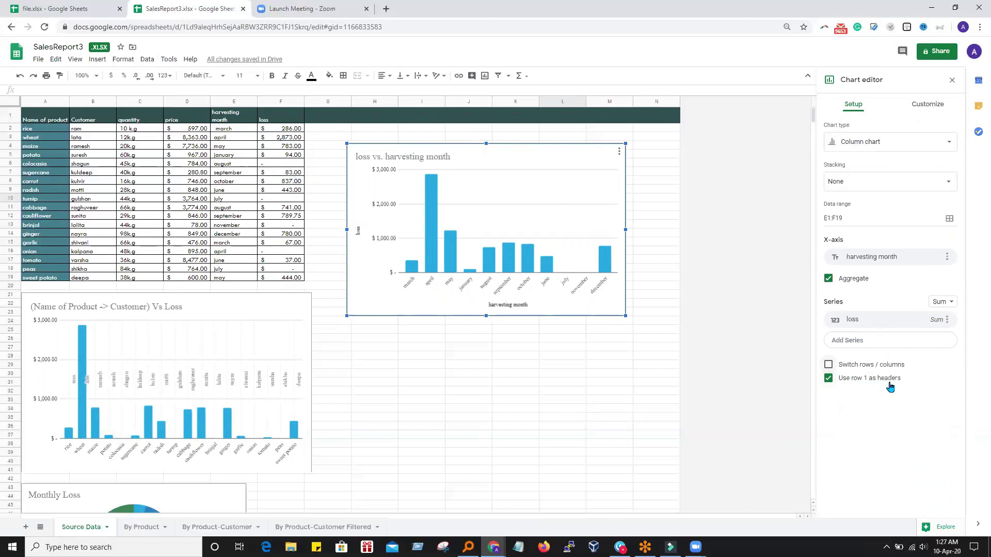
Examine the harvesting month and loss header cells in row 1.
{"action": "left_click", "coordinate": [233, 120]}
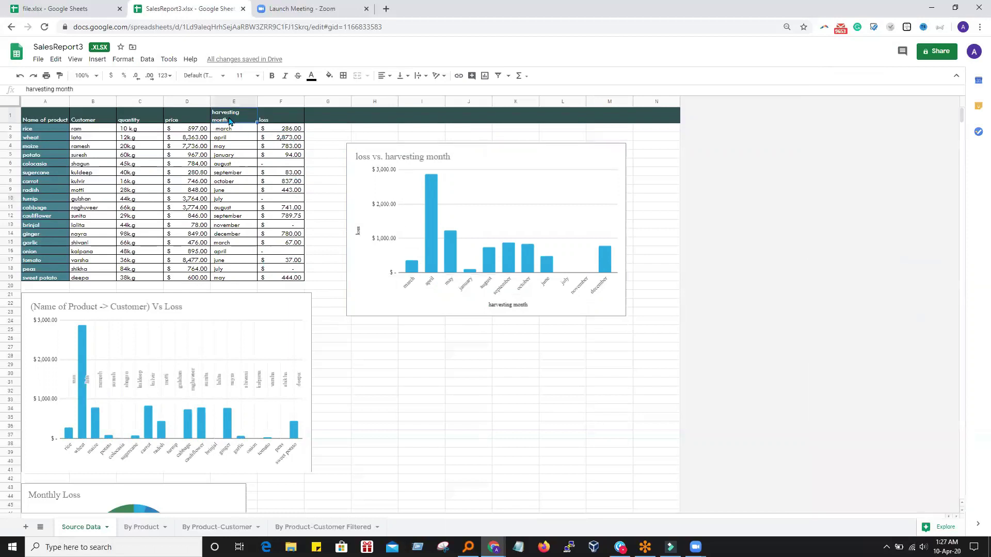
{"action": "left_click", "coordinate": [267, 121]}
{"action": "left_click", "coordinate": [251, 118]}
{"action": "left_click", "coordinate": [269, 117]}
{"action": "left_click", "coordinate": [231, 119]}
{"action": "key", "text": "Right"}
Reopen the loss vs. harvesting month chart for editing and turn off Use row 1 as headers.
{"action": "left_click", "coordinate": [615, 156]}
{"action": "left_click", "coordinate": [619, 155]}
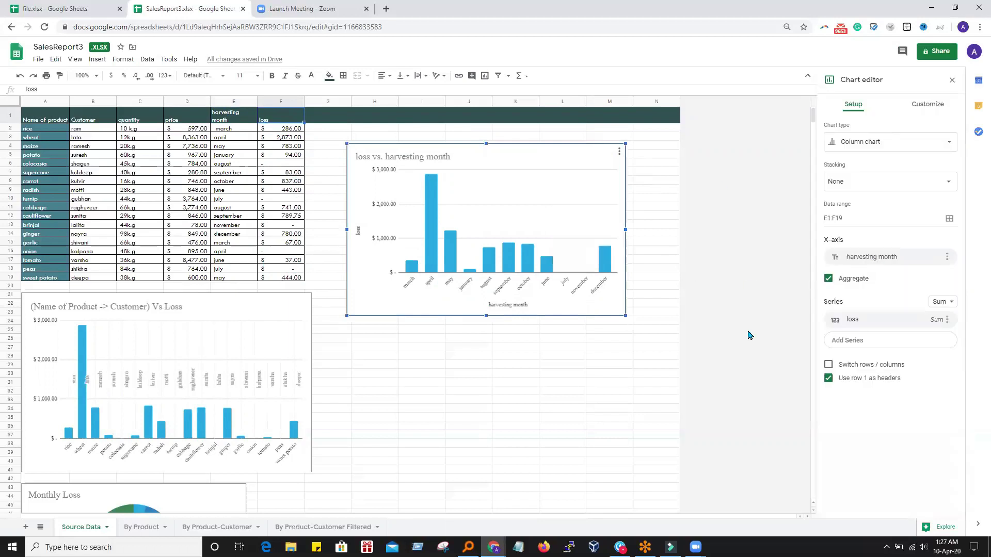
{"action": "left_click", "coordinate": [828, 378]}
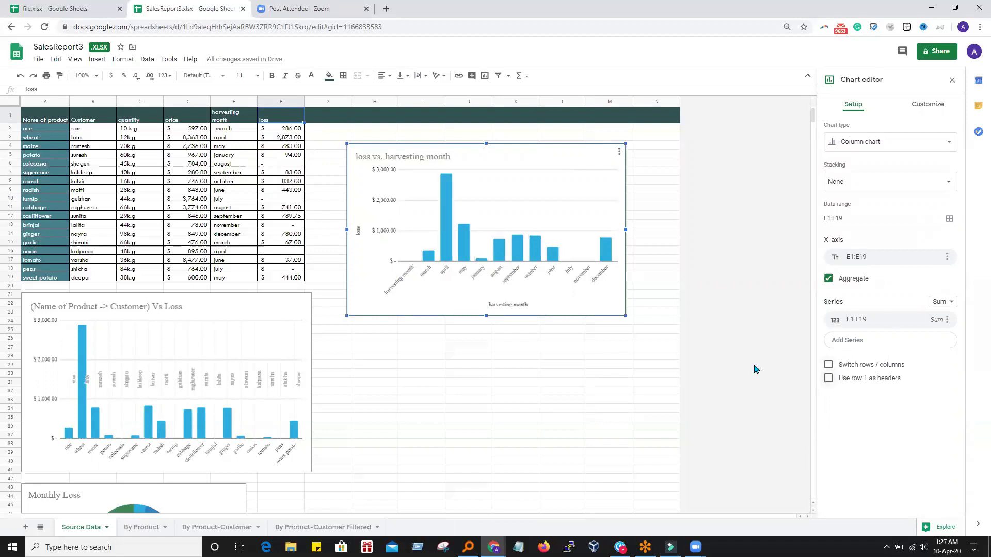
Turn Use row 1 as headers back on for the loss vs. harvesting month chart and enable its 3D and Compare mode styles.
{"action": "left_click", "coordinate": [829, 380]}
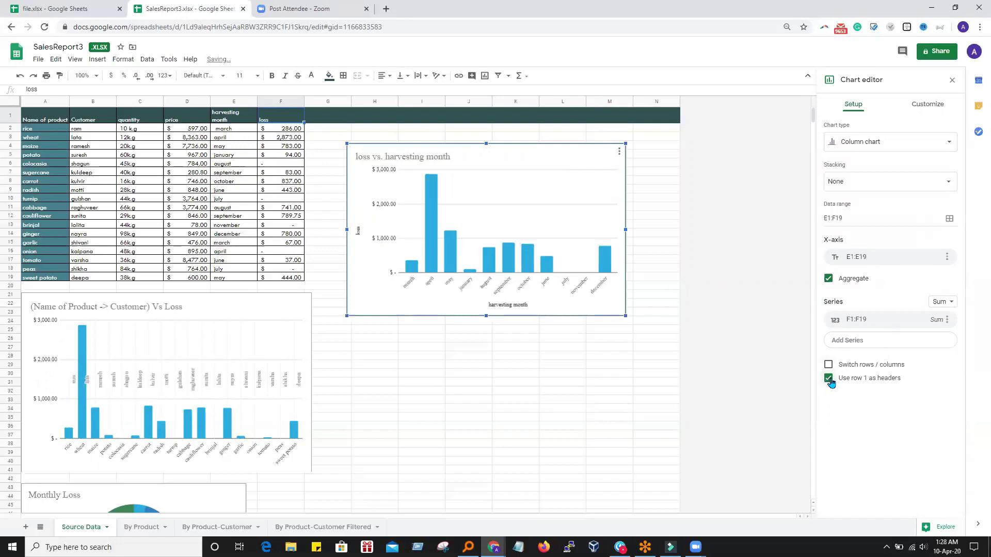
{"action": "left_click", "coordinate": [926, 107]}
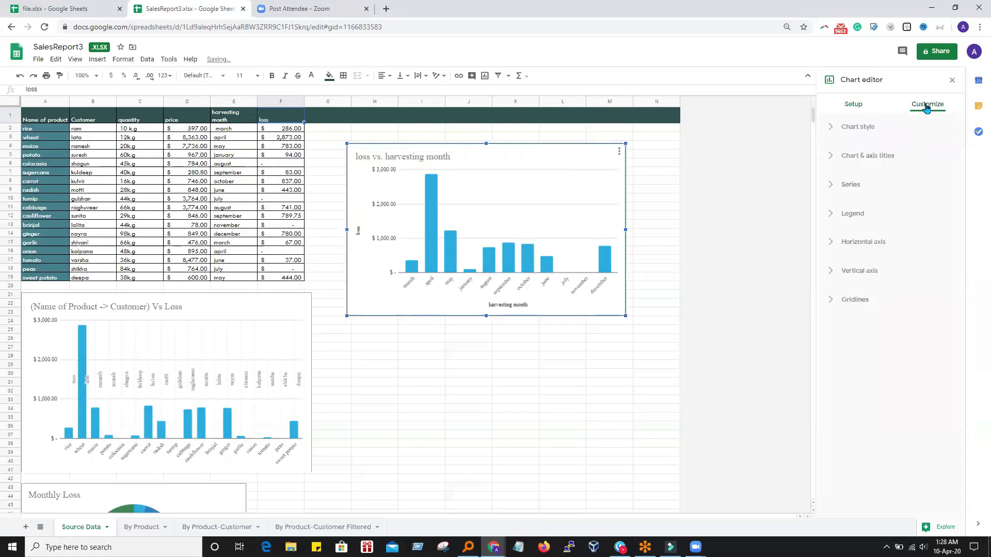
{"action": "left_click", "coordinate": [837, 130]}
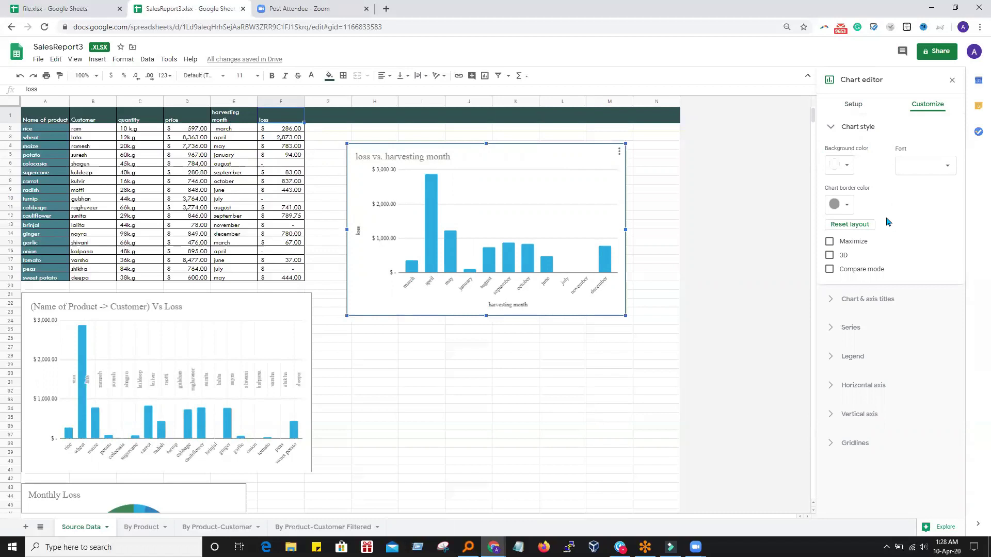
{"action": "left_click", "coordinate": [830, 257]}
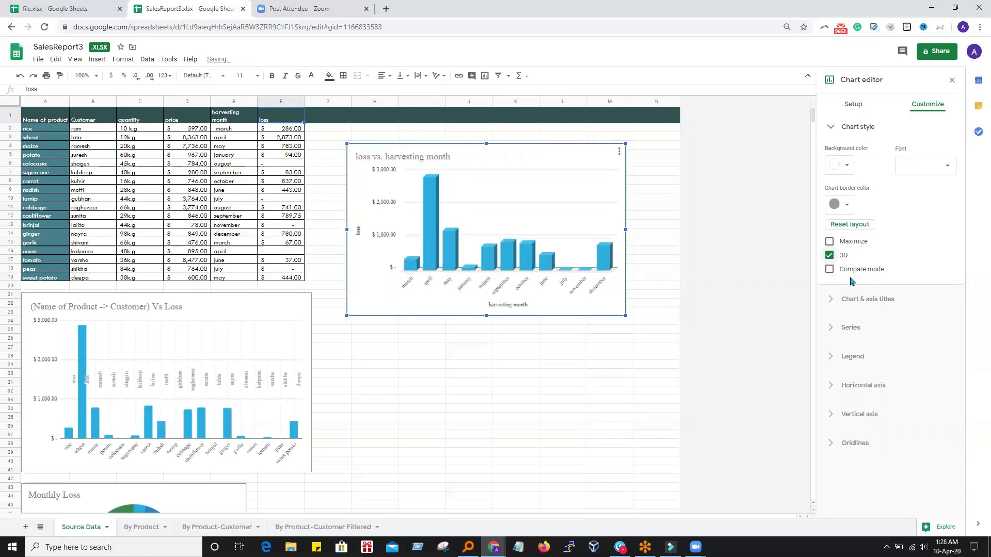
{"action": "left_click", "coordinate": [830, 269]}
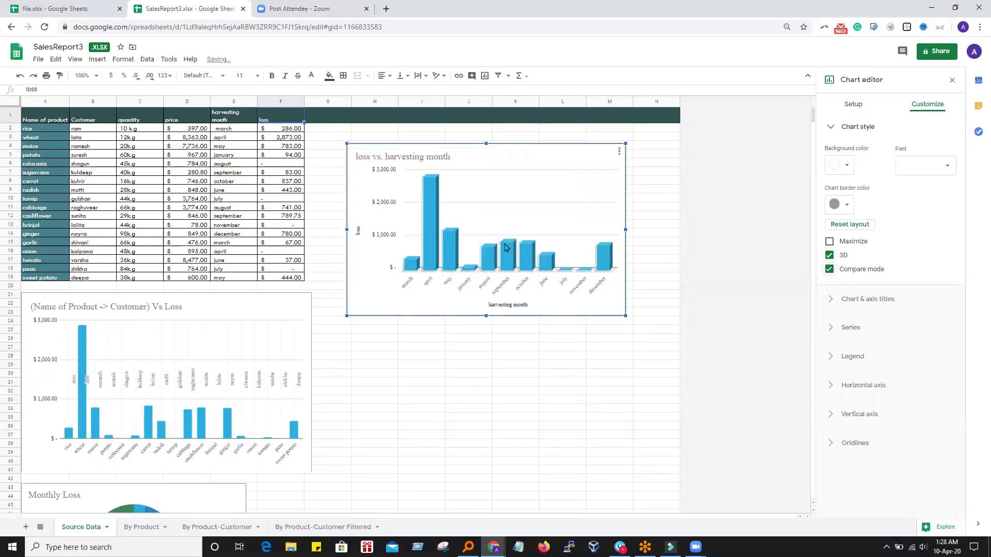
Select the loss series columns in the chart and shift the chart slightly down and to the right on the sheet.
{"action": "left_click", "coordinate": [432, 210]}
{"action": "mouse_move", "coordinate": [460, 213]}
{"action": "left_mouse_down"}
{"action": "mouse_move", "coordinate": [515, 242]}
{"action": "mouse_move", "coordinate": [449, 210]}
{"action": "left_mouse_up"}
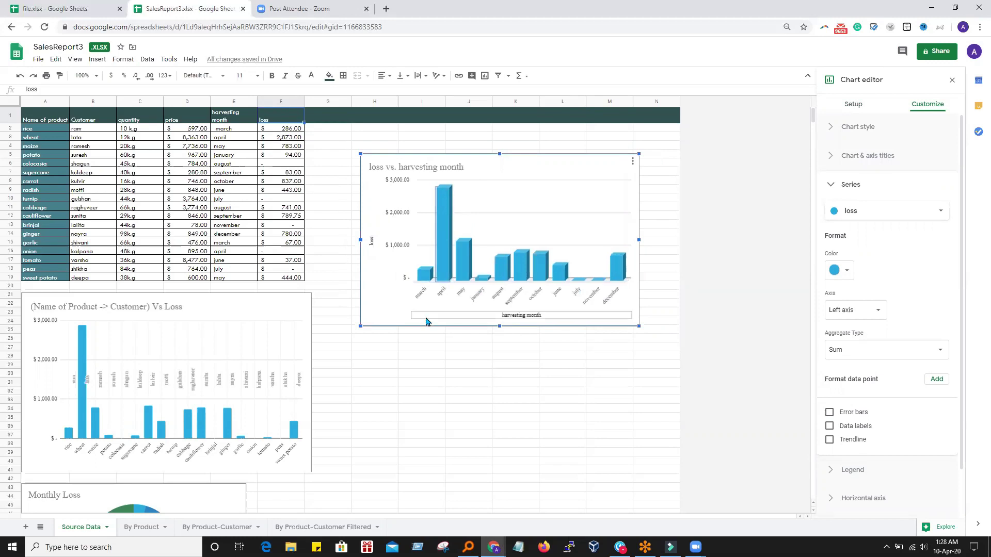
{"action": "left_click", "coordinate": [551, 382]}
Open the Month vs Price Loss chart for editing and toggle Compare mode off and back on in its chart style.
{"action": "scroll", "coordinate": [471, 381], "scroll_direction": "down", "scroll_amount": 8}
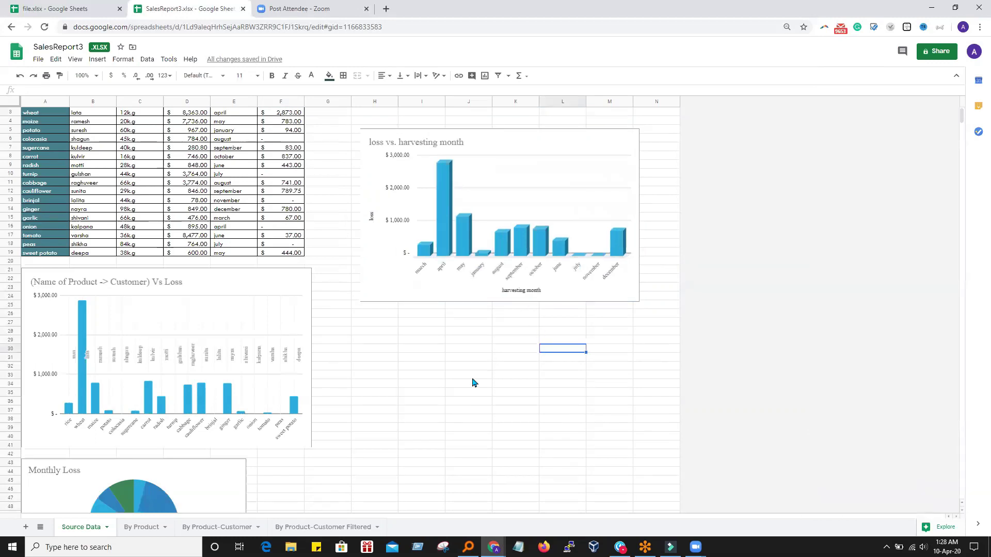
{"action": "scroll", "coordinate": [423, 382], "scroll_direction": "down", "scroll_amount": 7}
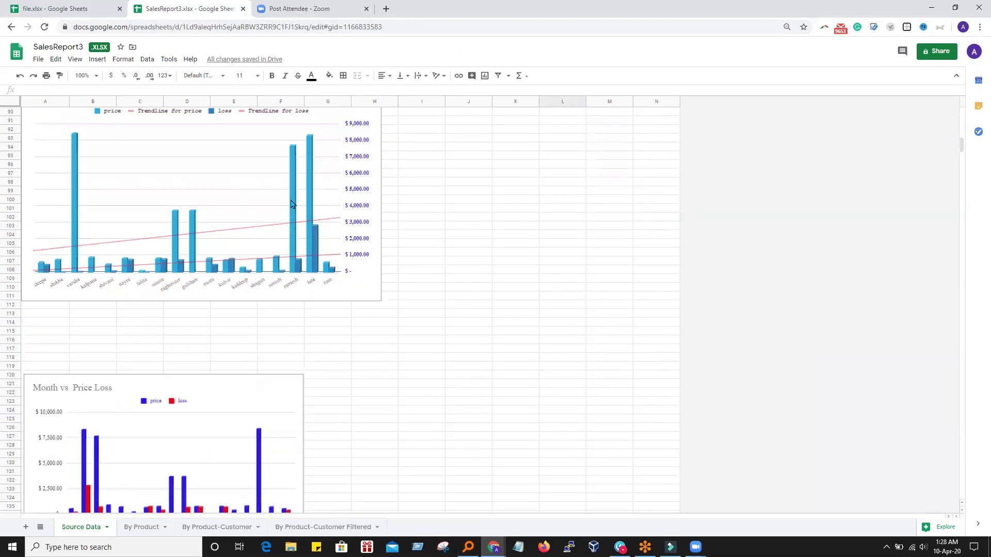
{"action": "scroll", "coordinate": [480, 351], "scroll_direction": "up", "scroll_amount": 2}
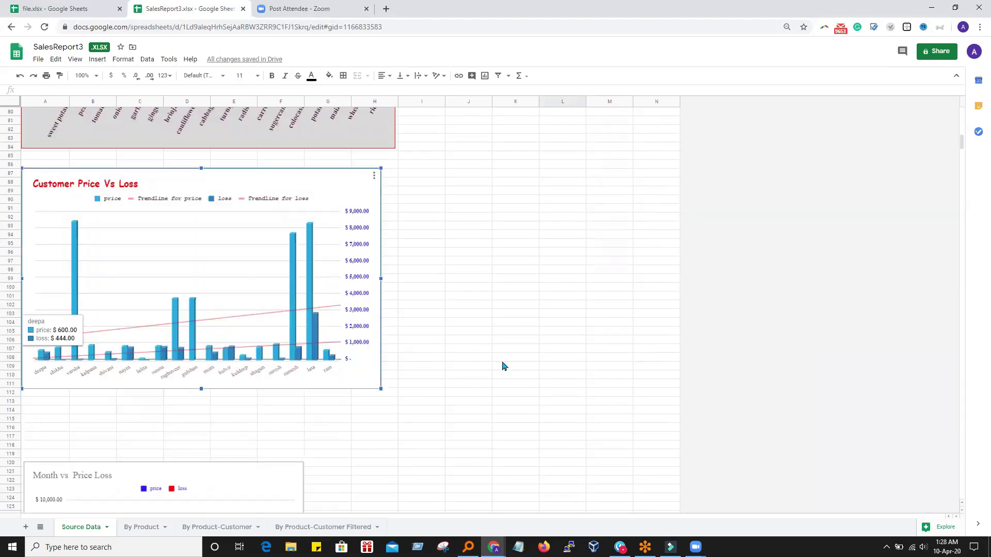
{"action": "scroll", "coordinate": [505, 367], "scroll_direction": "down", "scroll_amount": 5}
{"action": "left_click", "coordinate": [177, 185]}
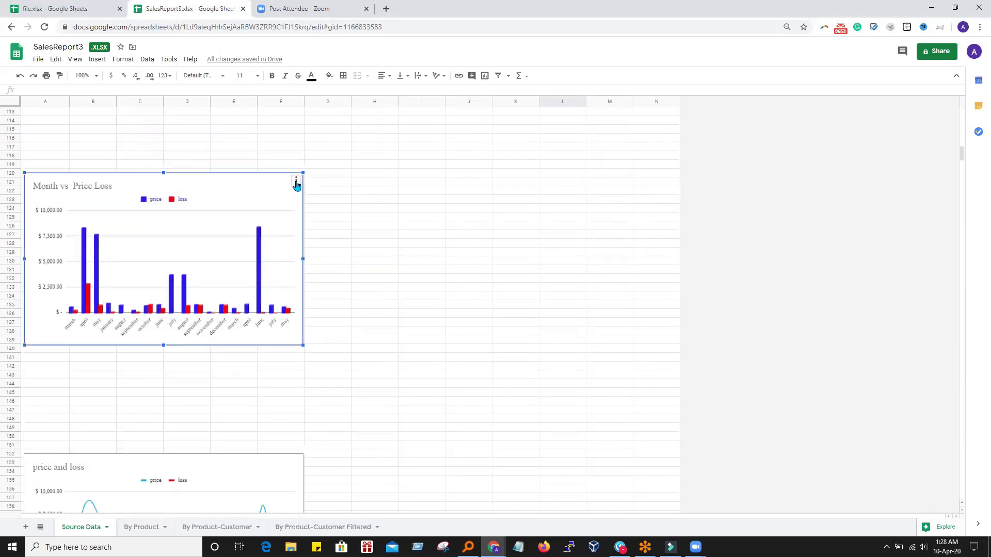
{"action": "left_click", "coordinate": [296, 182]}
{"action": "left_click", "coordinate": [255, 194]}
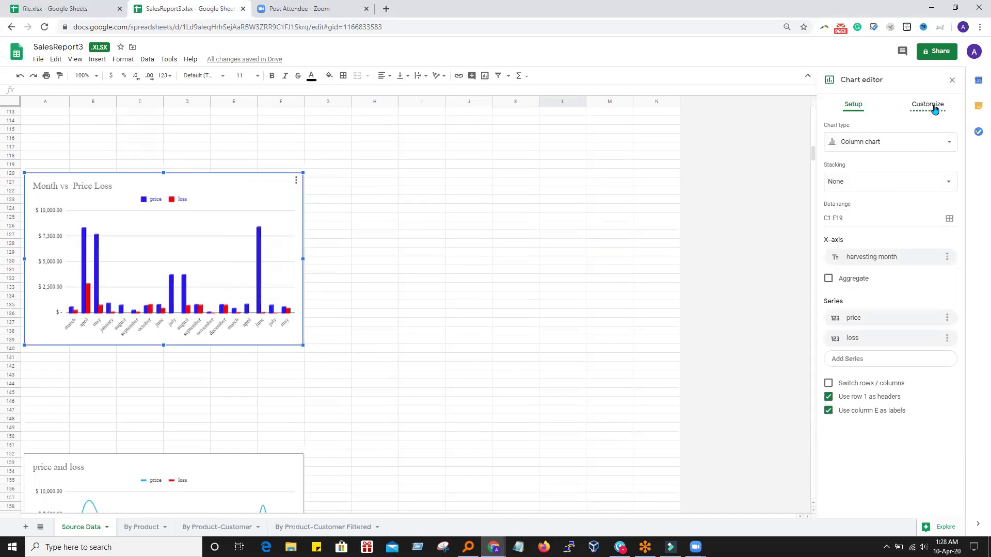
{"action": "left_click", "coordinate": [935, 109]}
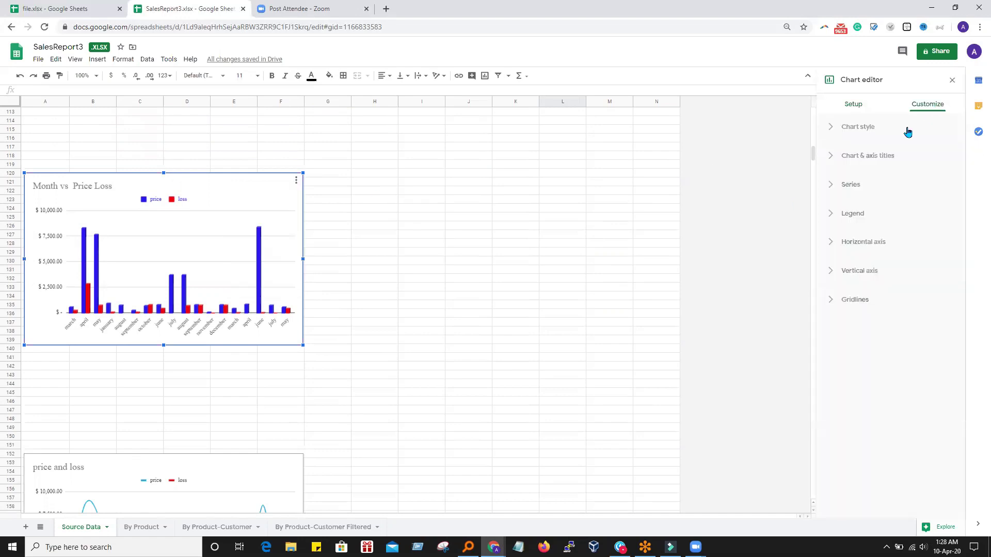
{"action": "left_click", "coordinate": [833, 129]}
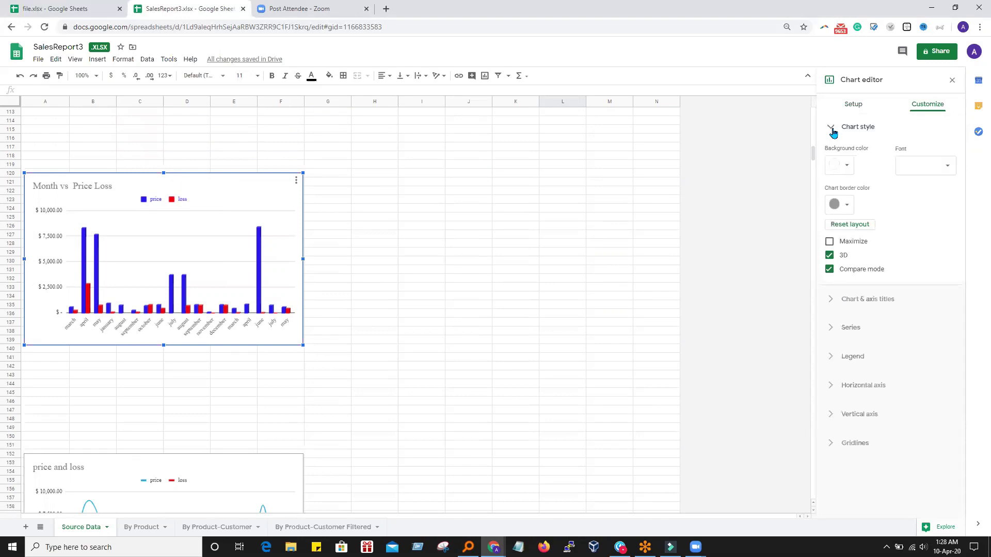
{"action": "left_click", "coordinate": [832, 274]}
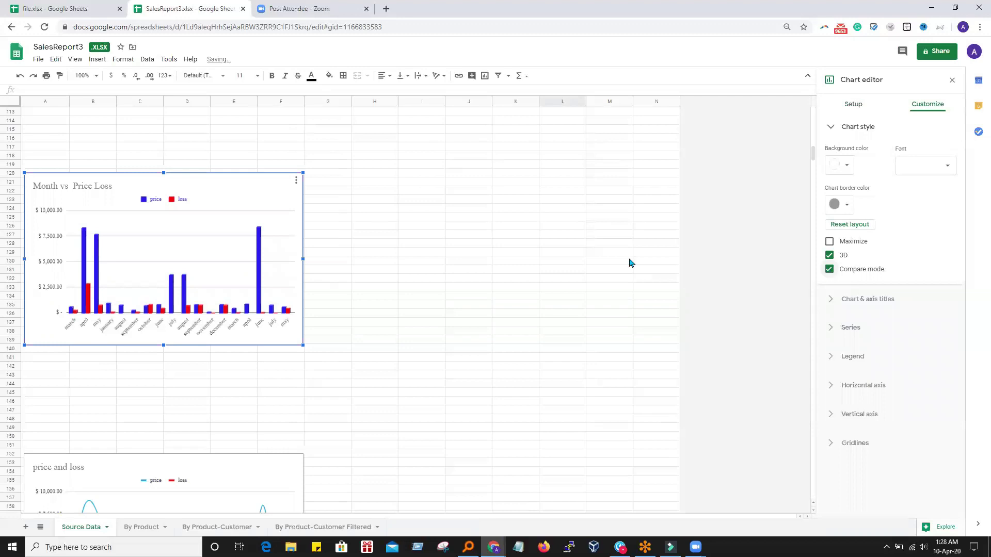
{"action": "left_click", "coordinate": [448, 253]}
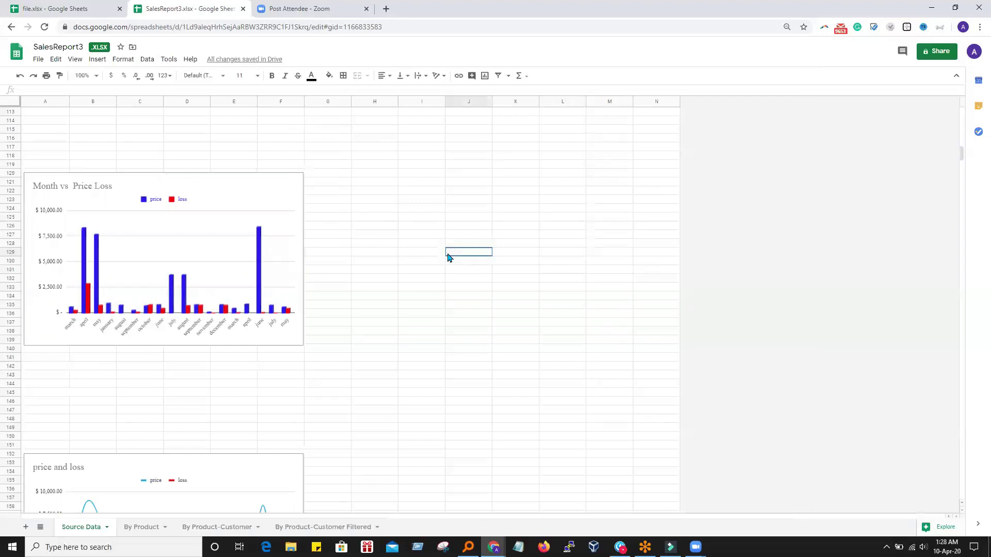
Reopen the Month vs Price Loss chart for editing and turn off Compare mode in its chart style.
{"action": "left_click", "coordinate": [260, 272]}
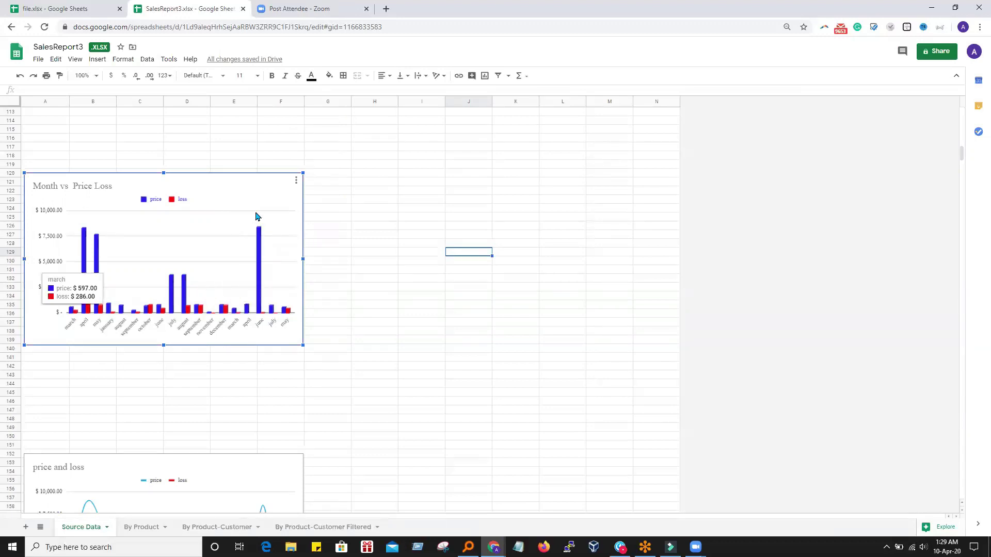
{"action": "left_click", "coordinate": [297, 182]}
{"action": "left_click", "coordinate": [273, 195]}
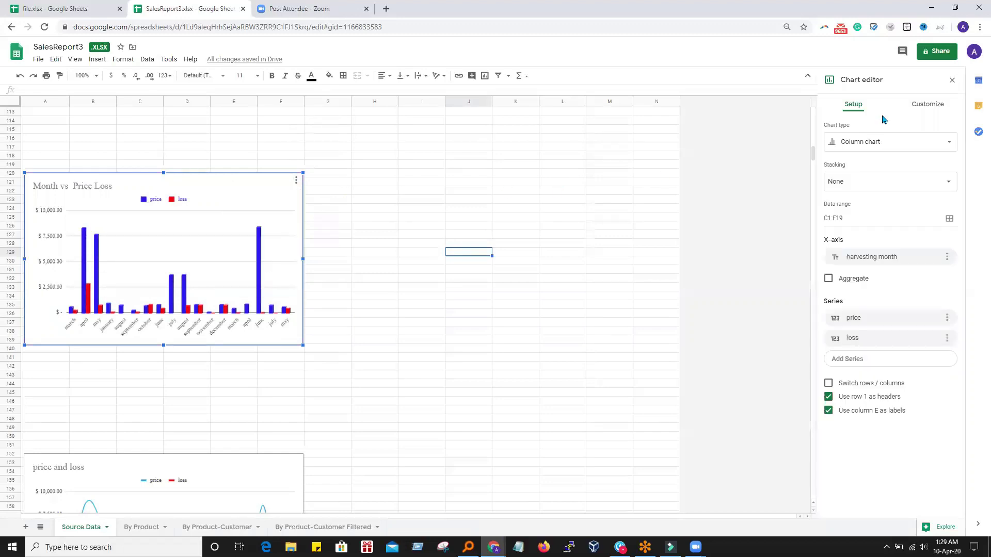
{"action": "left_click", "coordinate": [928, 106]}
{"action": "left_click", "coordinate": [851, 127]}
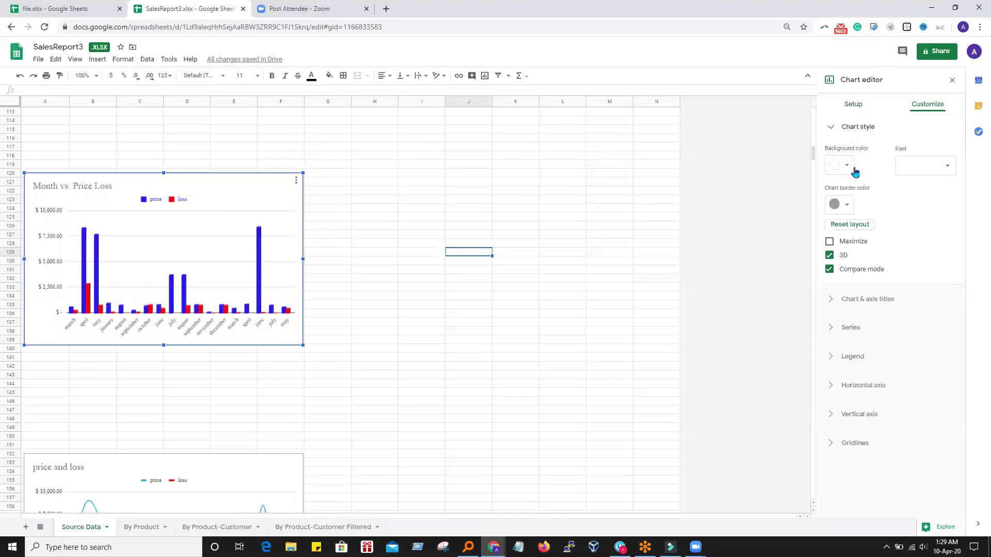
{"action": "left_click", "coordinate": [829, 271]}
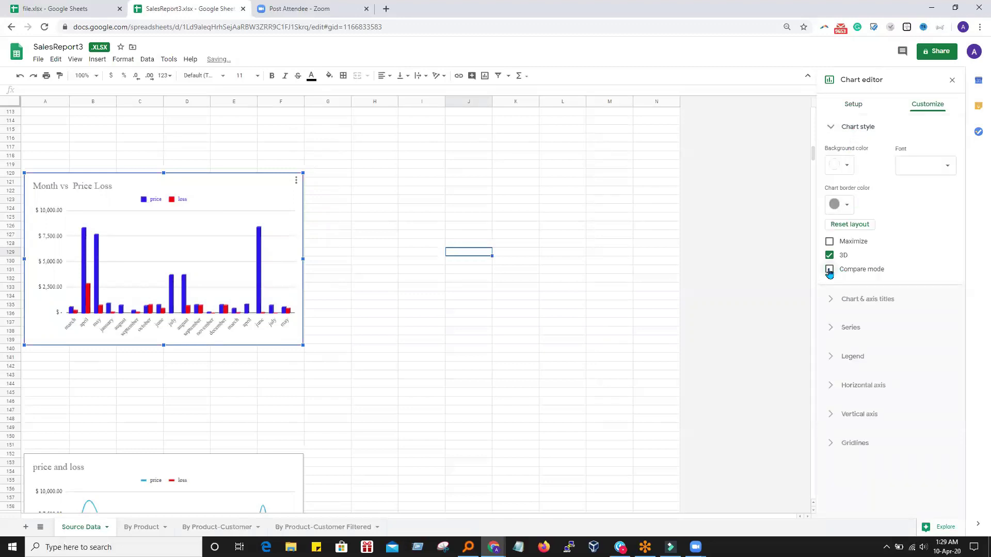
{"action": "left_click", "coordinate": [578, 226]}
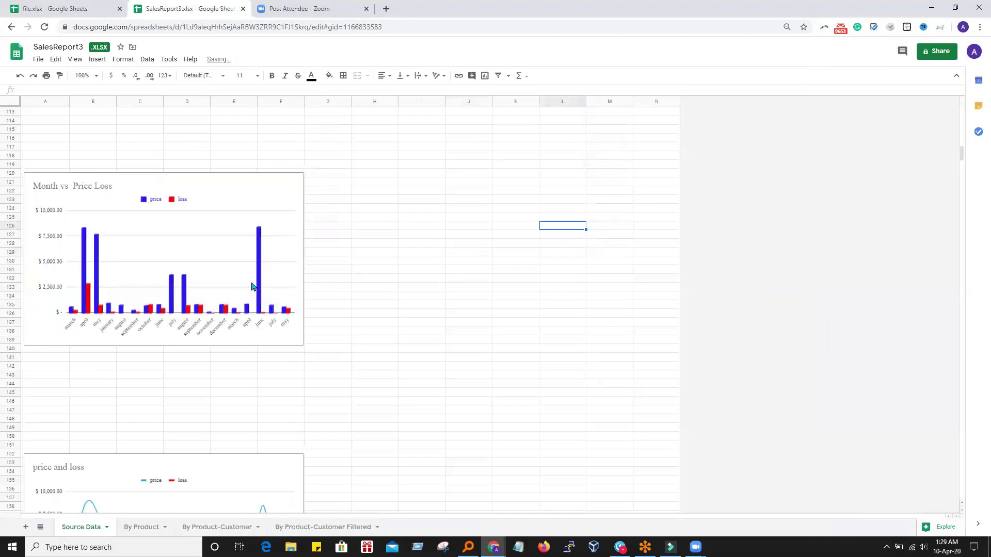
Inspect the data tooltips of the June columns in the Month vs Price Loss chart.
{"action": "left_click", "coordinate": [258, 270]}
{"action": "mouse_move", "coordinate": [256, 253]}
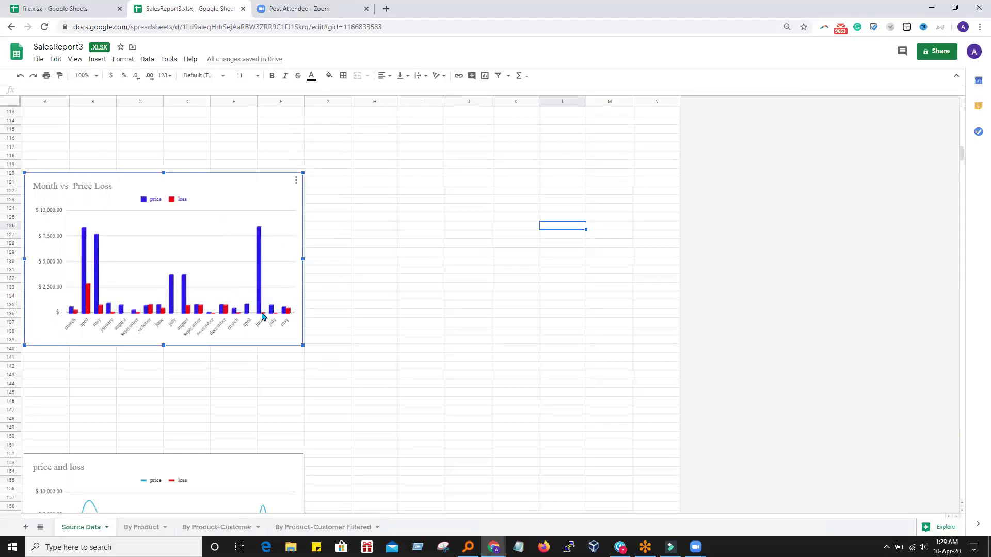
{"action": "mouse_move", "coordinate": [257, 270]}
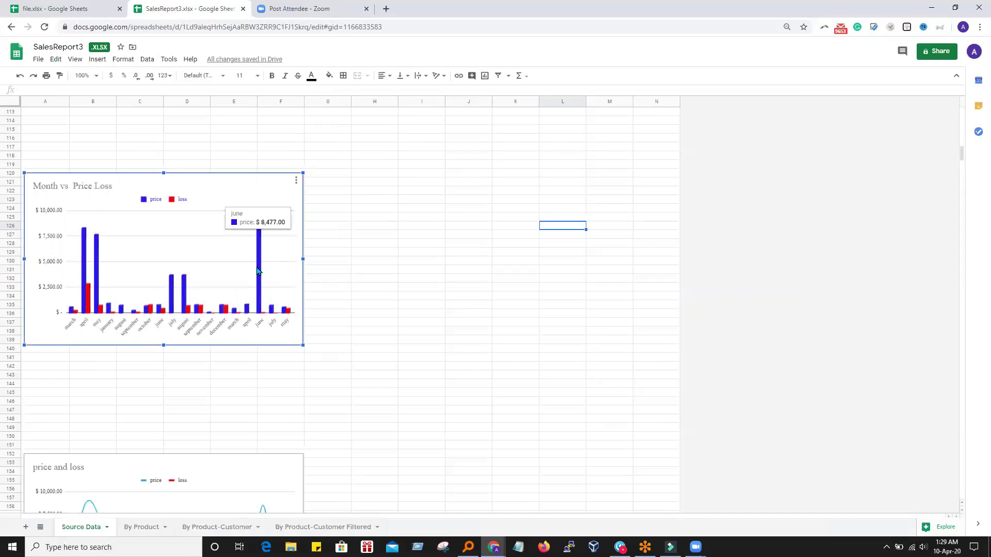
{"action": "left_click", "coordinate": [598, 261]}
Reopen the loss vs. harvesting month chart for editing and set its horizontal axis title to "harvesting month A".
{"action": "scroll", "coordinate": [445, 227], "scroll_direction": "up", "scroll_amount": 1}
{"action": "scroll", "coordinate": [444, 227], "scroll_direction": "up", "scroll_amount": 20}
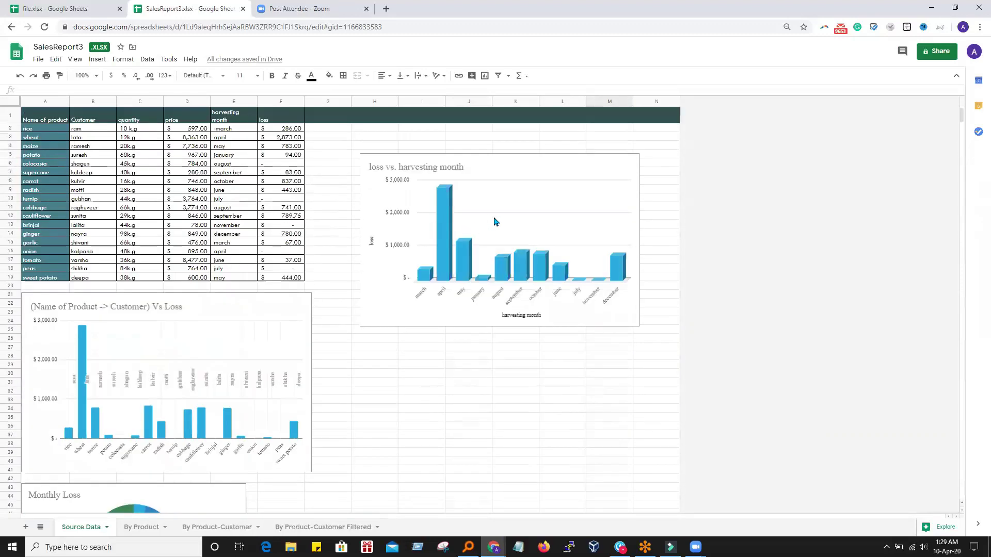
{"action": "left_click", "coordinate": [494, 222]}
{"action": "left_click", "coordinate": [633, 162]}
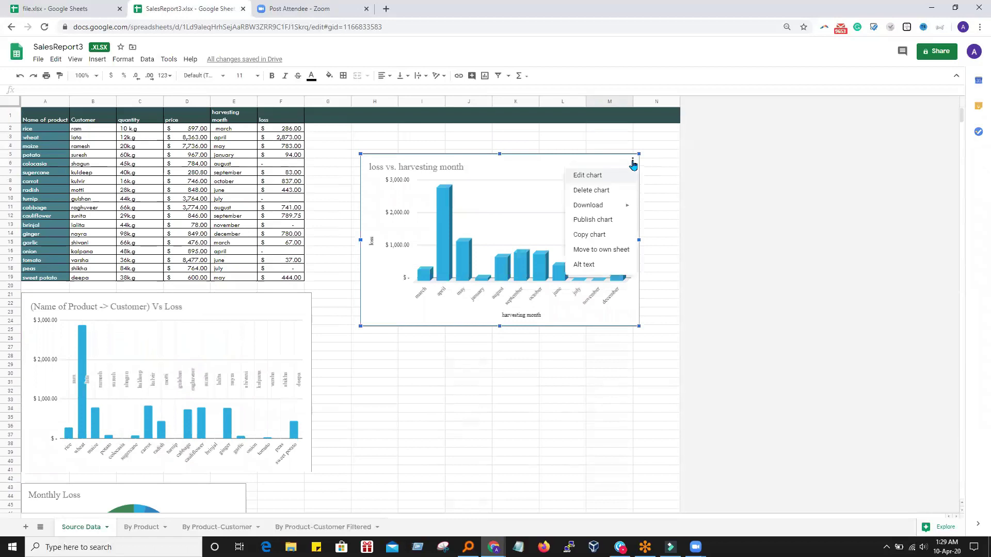
{"action": "left_click", "coordinate": [588, 175]}
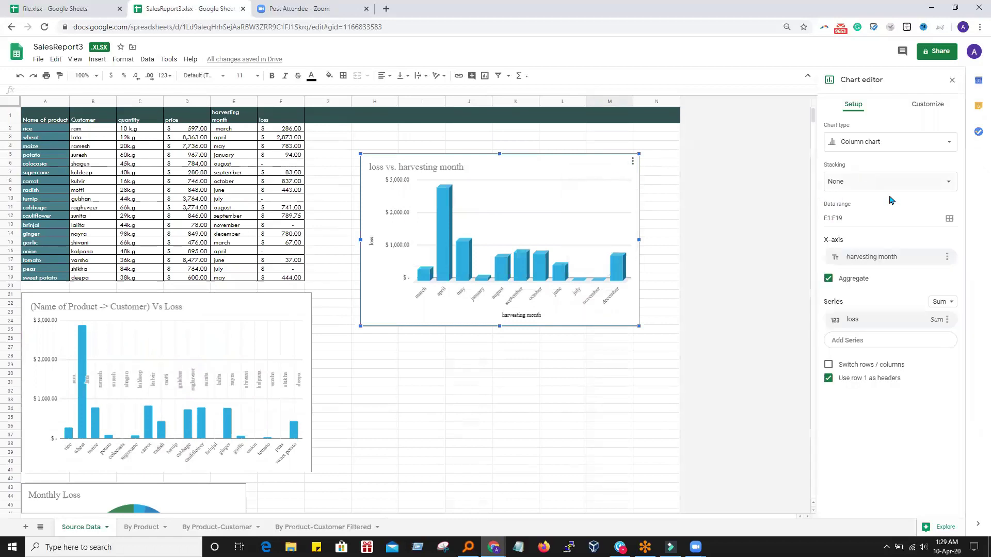
{"action": "left_click", "coordinate": [938, 105]}
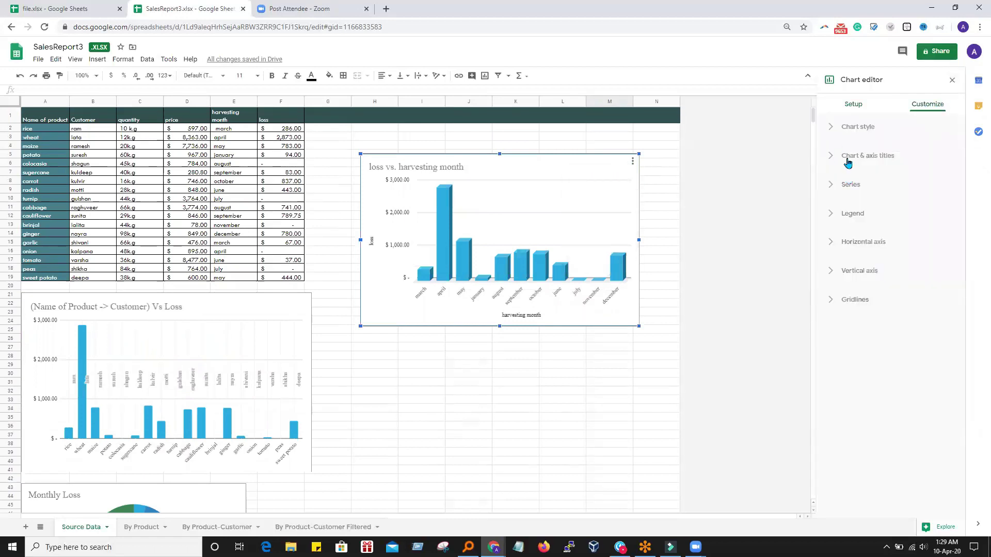
{"action": "left_click", "coordinate": [833, 129]}
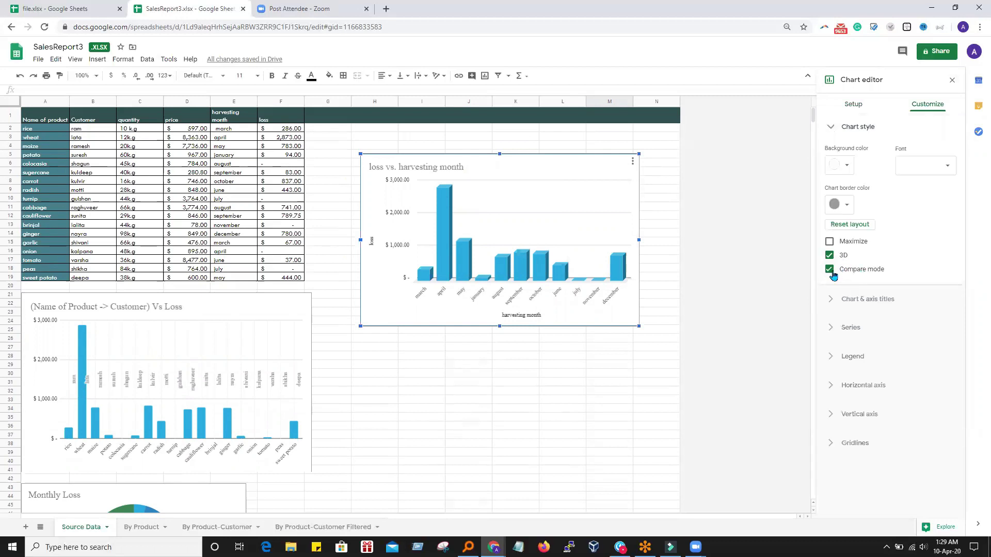
{"action": "left_click", "coordinate": [837, 308]}
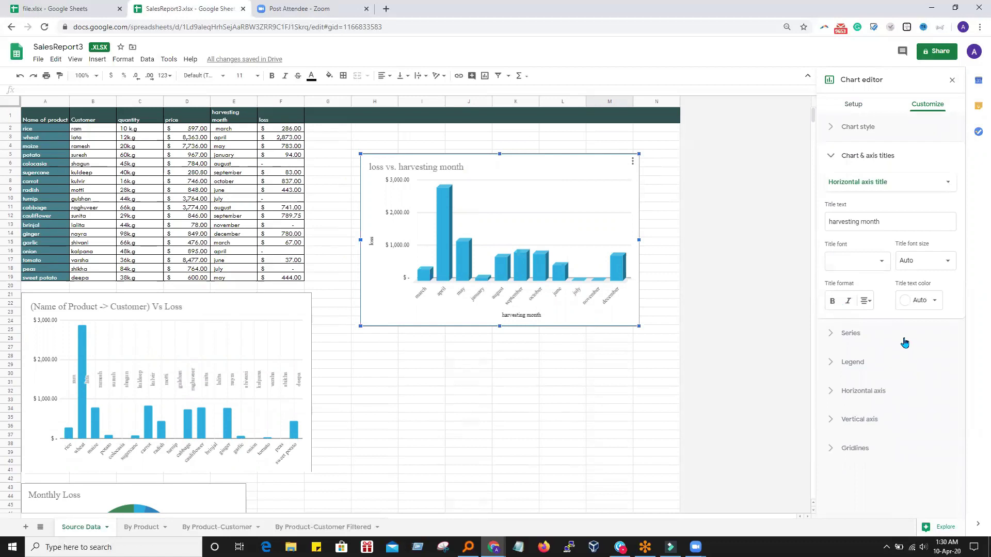
{"action": "left_click_drag", "start_coordinate": [891, 221], "coordinate": [814, 227]}
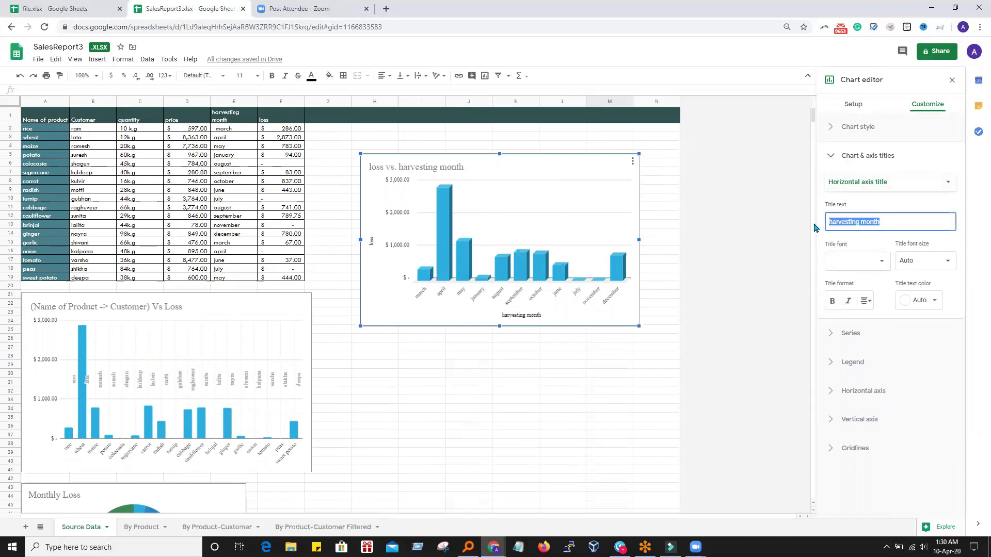
{"action": "left_click", "coordinate": [892, 223]}
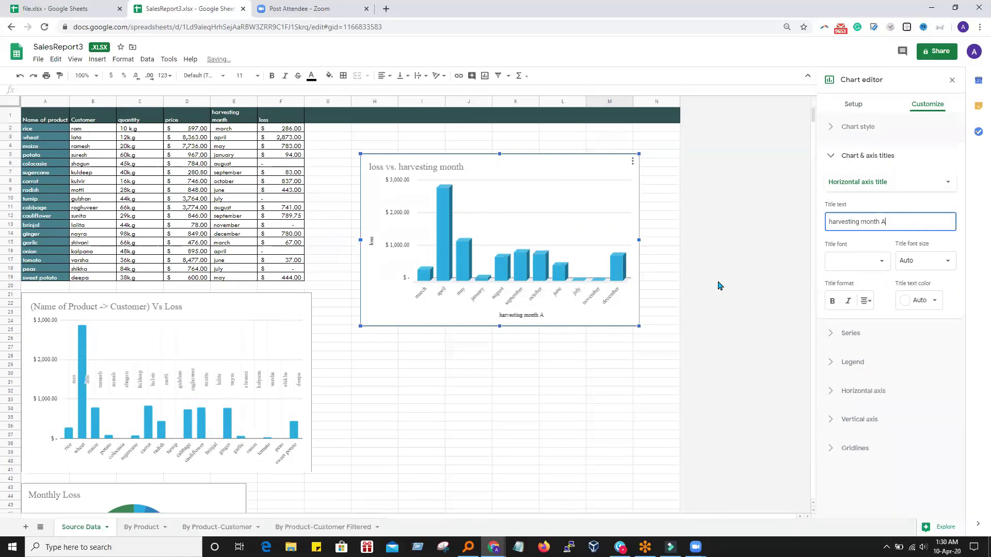
{"action": "key", "text": "Escape"}
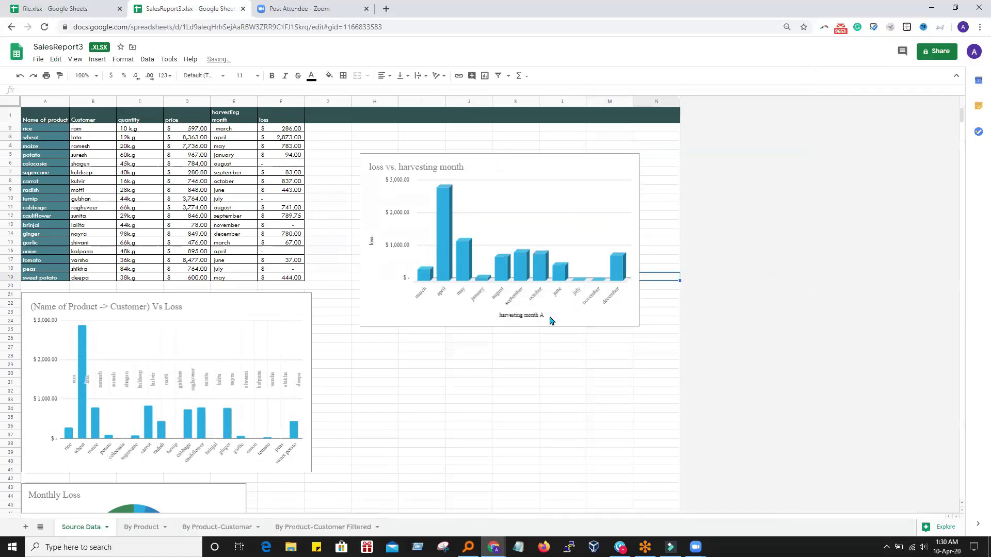
Reopen the loss vs. harvesting month chart for editing and set its horizontal axis title to Comic Sans MS, size 16.
{"action": "left_click", "coordinate": [515, 323]}
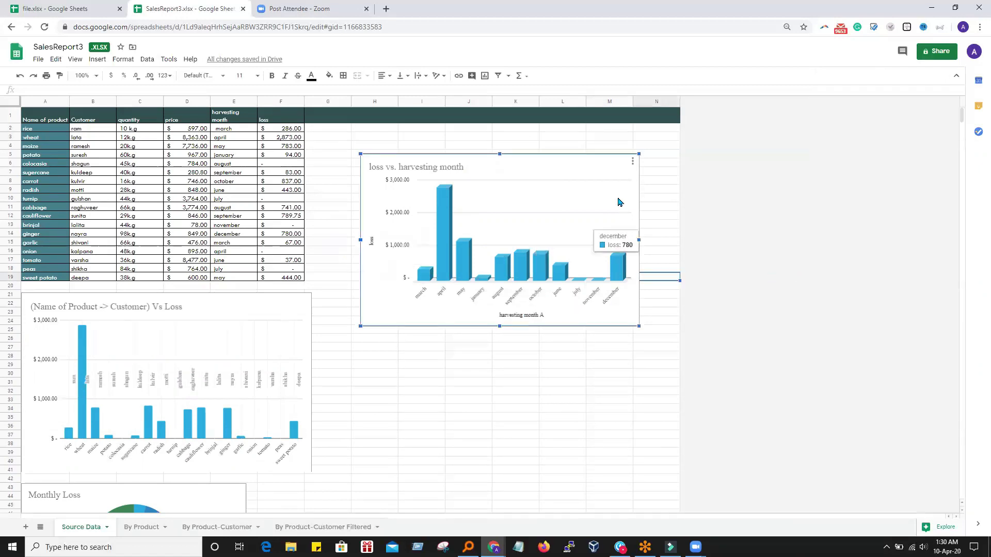
{"action": "left_click", "coordinate": [633, 162]}
{"action": "left_click", "coordinate": [601, 174]}
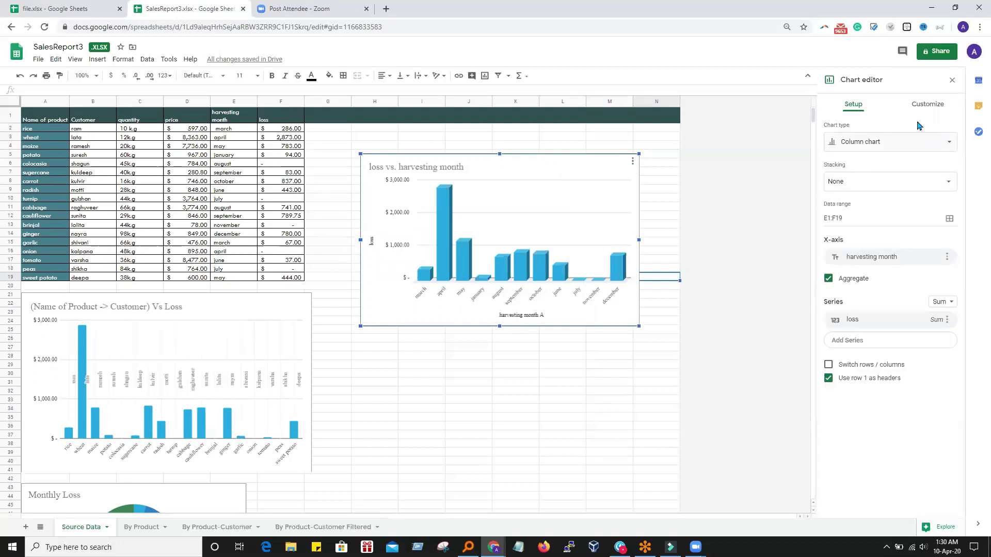
{"action": "left_click", "coordinate": [929, 107]}
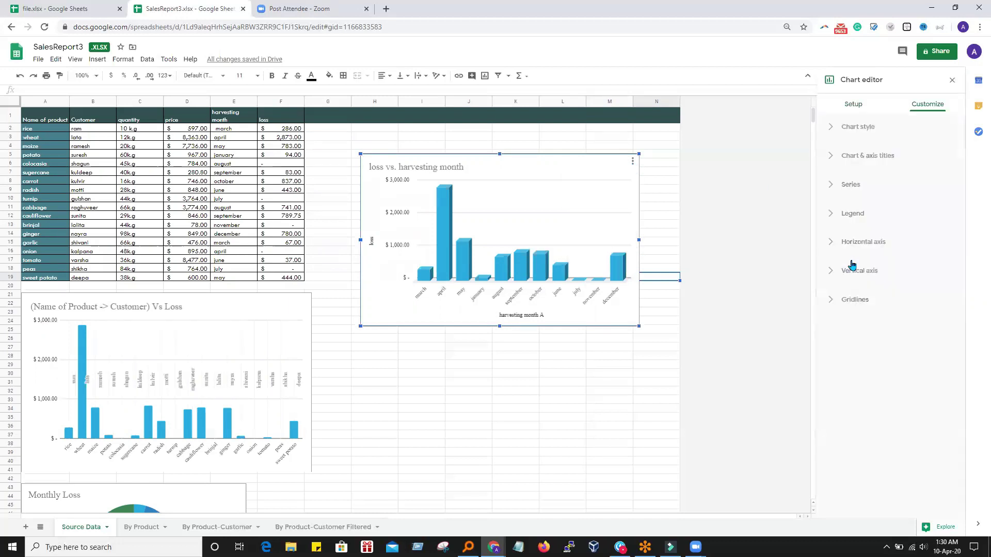
{"action": "left_click", "coordinate": [833, 162]}
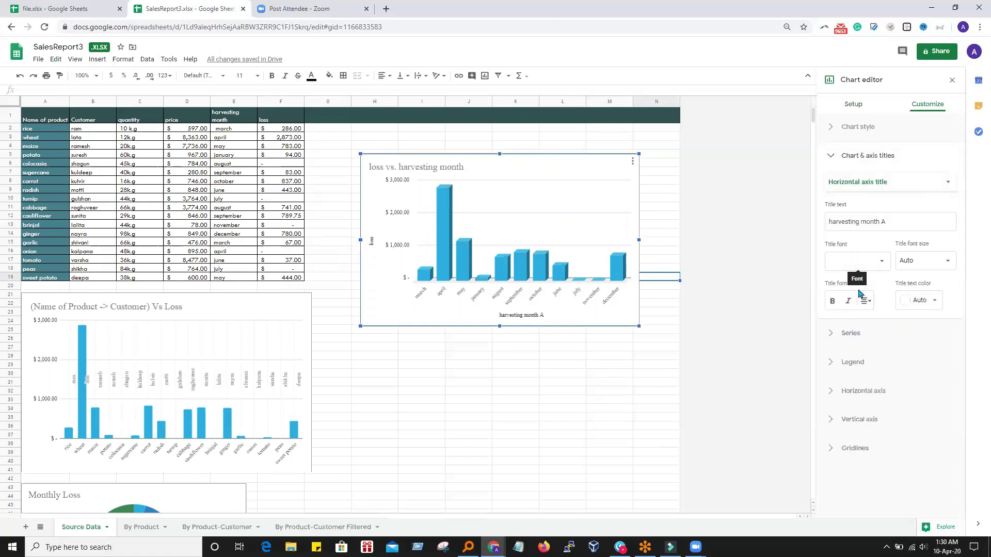
{"action": "left_click", "coordinate": [882, 263]}
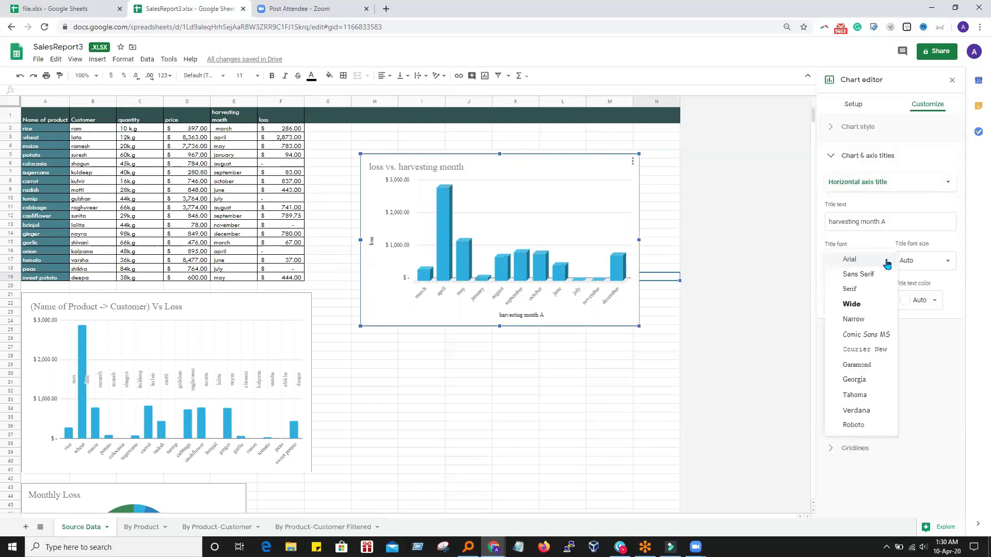
{"action": "left_click", "coordinate": [870, 336]}
{"action": "left_click", "coordinate": [943, 259]}
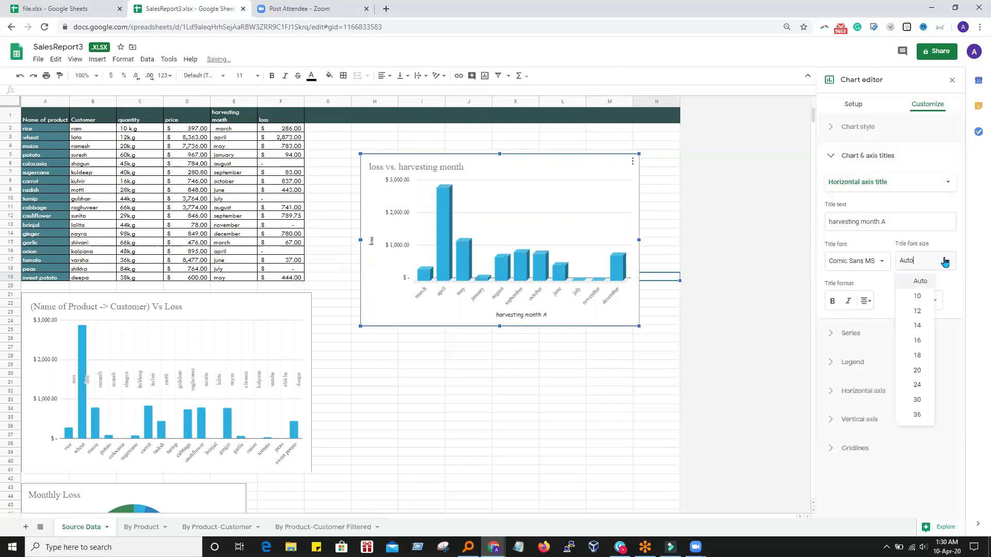
{"action": "left_click", "coordinate": [918, 342]}
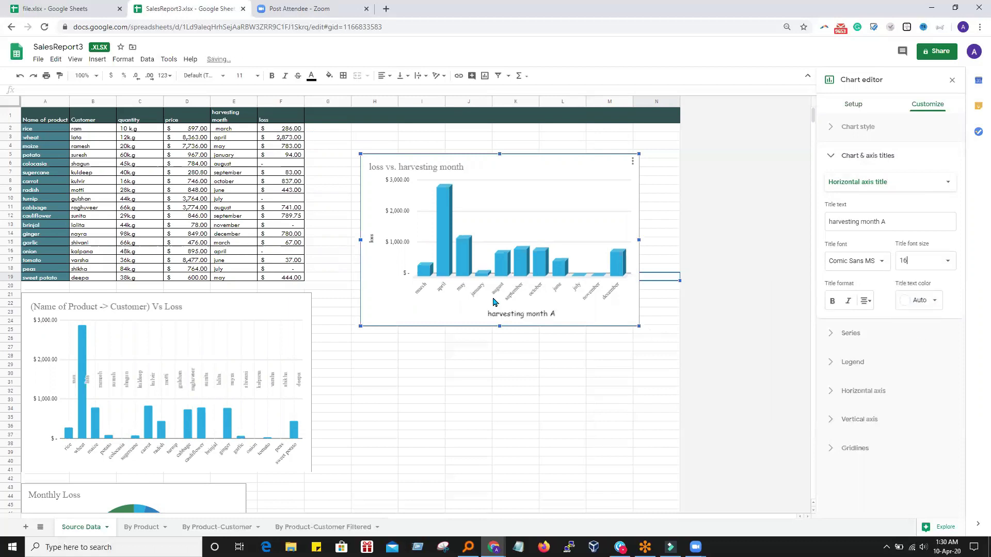
Make the horizontal axis title bold and italic with blue text.
{"action": "left_click", "coordinate": [833, 302]}
{"action": "left_click", "coordinate": [849, 301]}
{"action": "left_click", "coordinate": [934, 301]}
{"action": "left_click", "coordinate": [914, 345]}
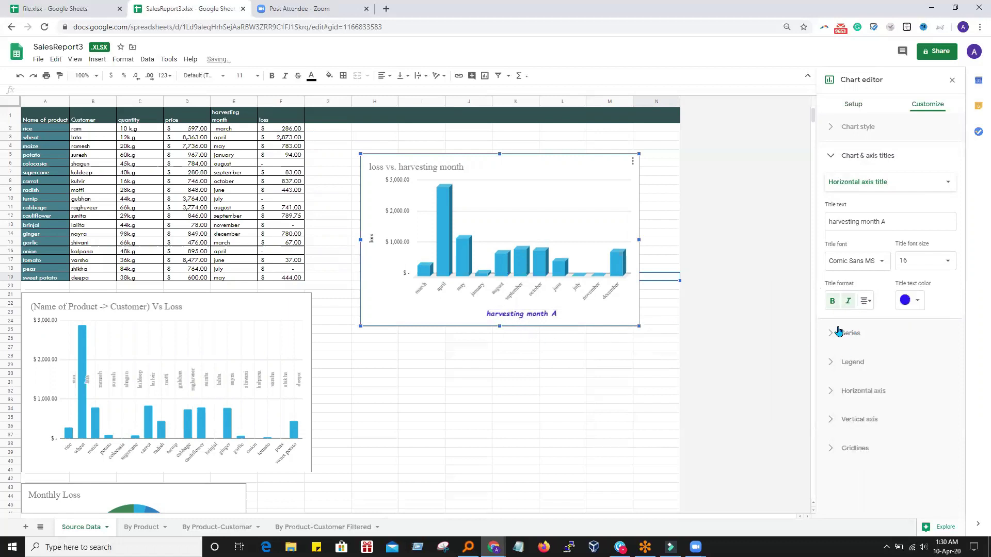
Change the chart's vertical axis title to "loss in year 2019" and close the chart editor.
{"action": "left_click", "coordinate": [833, 157]}
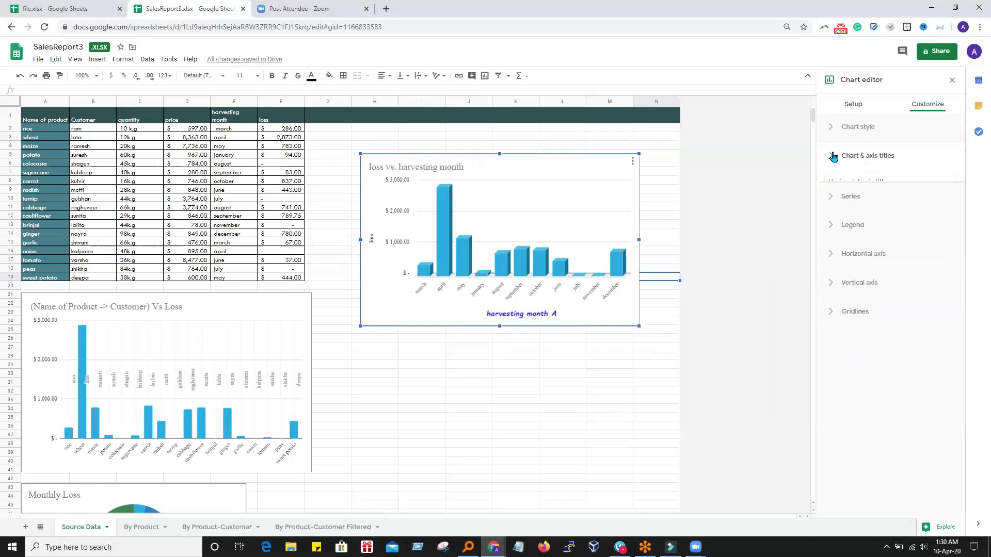
{"action": "left_click", "coordinate": [834, 156]}
{"action": "left_click", "coordinate": [946, 186]}
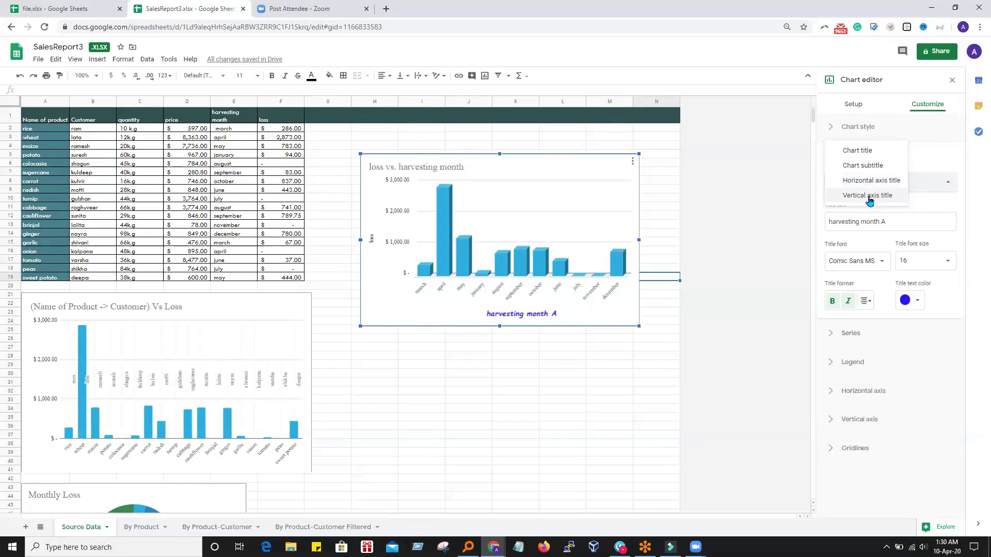
{"action": "left_click", "coordinate": [869, 196]}
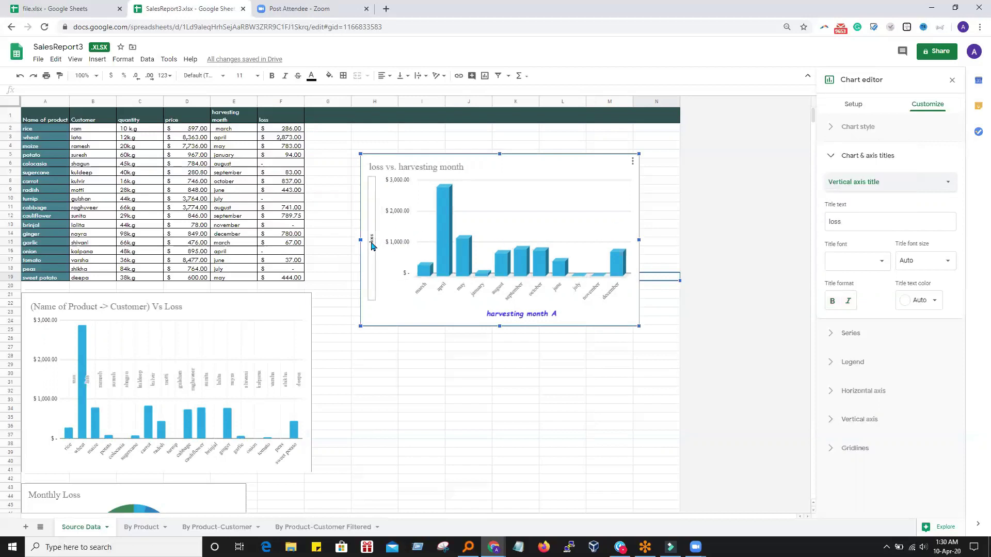
{"action": "left_click", "coordinate": [868, 223]}
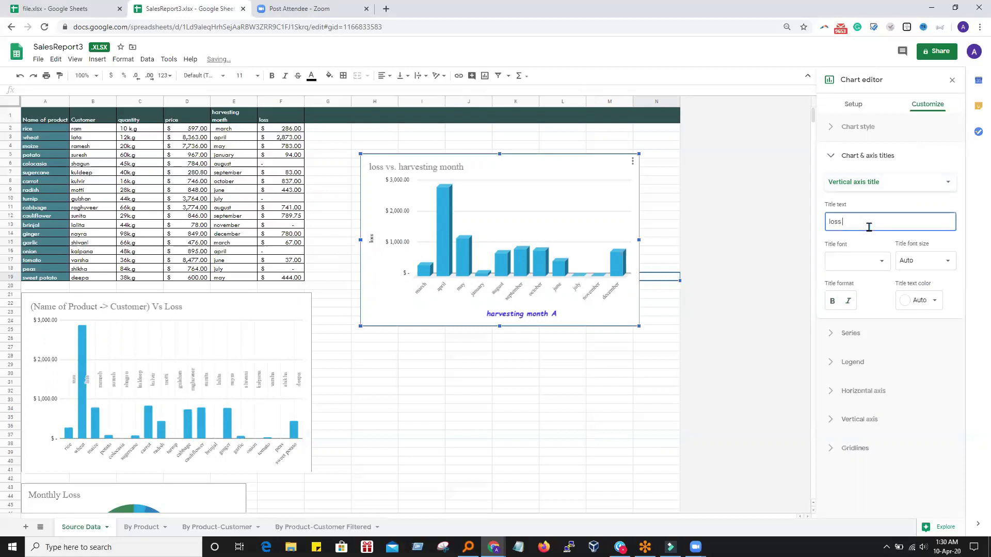
{"action": "type", "text": "over"}
{"action": "key", "text": "Escape"}
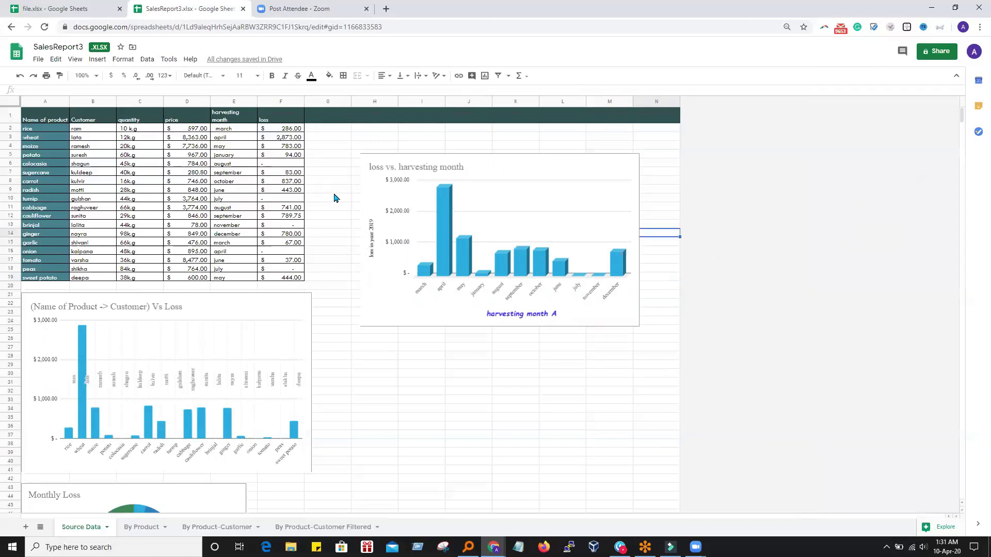
Reopen the loss vs. harvesting month chart for editing and set its vertical axis title to Comic Sans MS, size 16.
{"action": "left_click", "coordinate": [370, 244]}
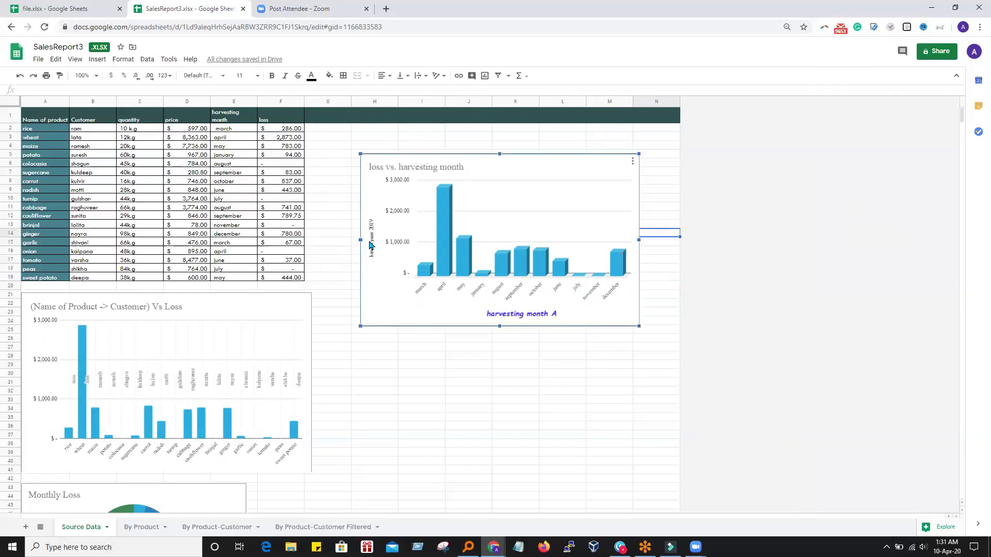
{"action": "left_click", "coordinate": [633, 164]}
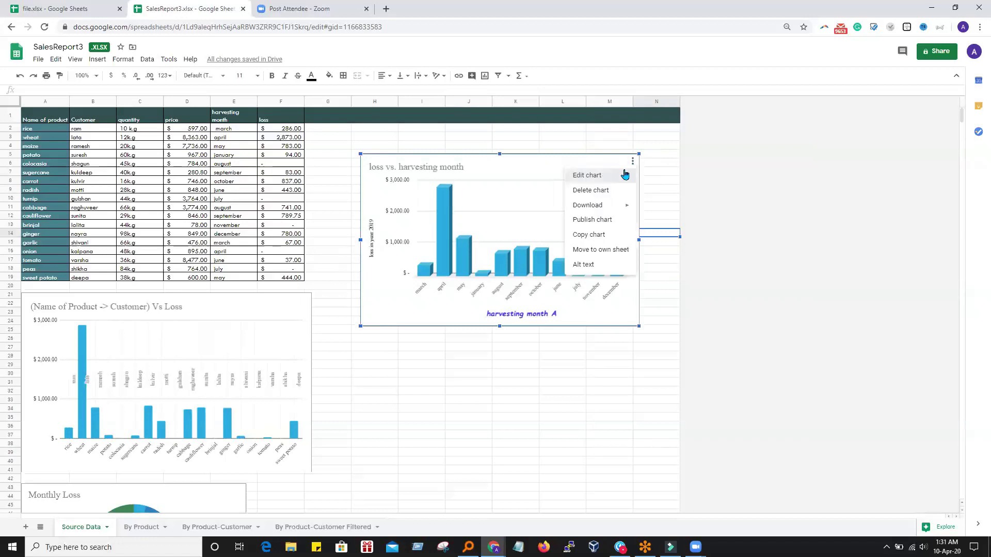
{"action": "left_click", "coordinate": [593, 173]}
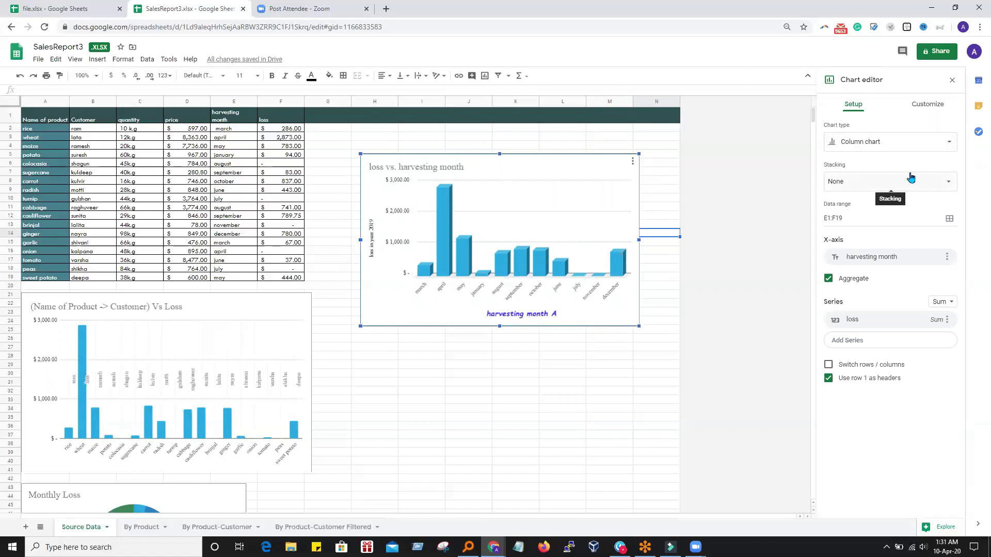
{"action": "left_click", "coordinate": [927, 107]}
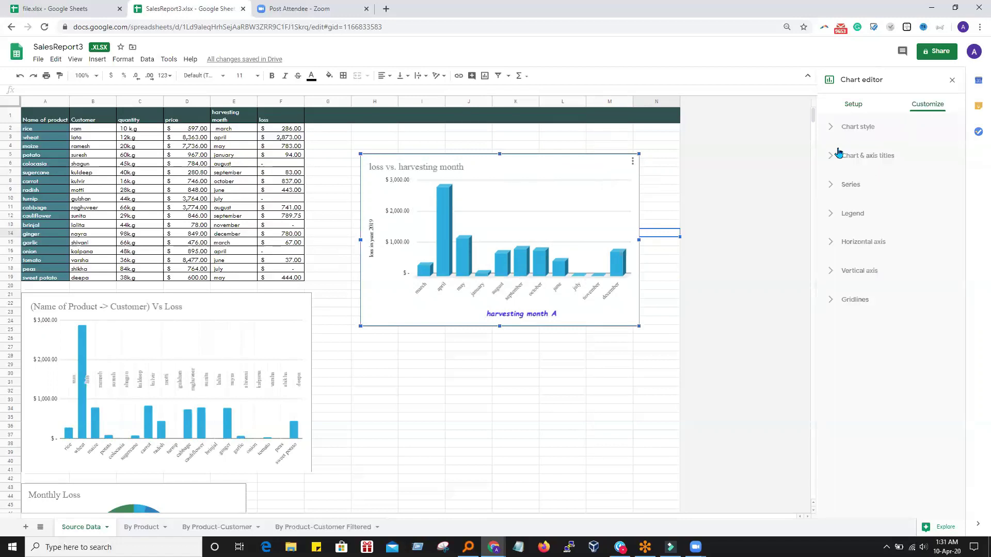
{"action": "left_click", "coordinate": [878, 158]}
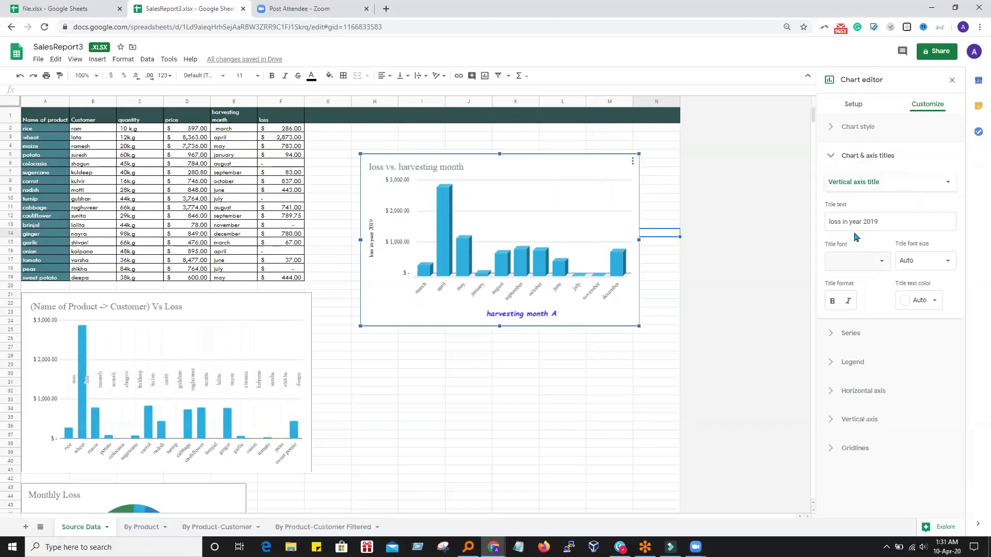
{"action": "left_click", "coordinate": [882, 262]}
{"action": "left_click", "coordinate": [857, 333]}
{"action": "left_click", "coordinate": [948, 261]}
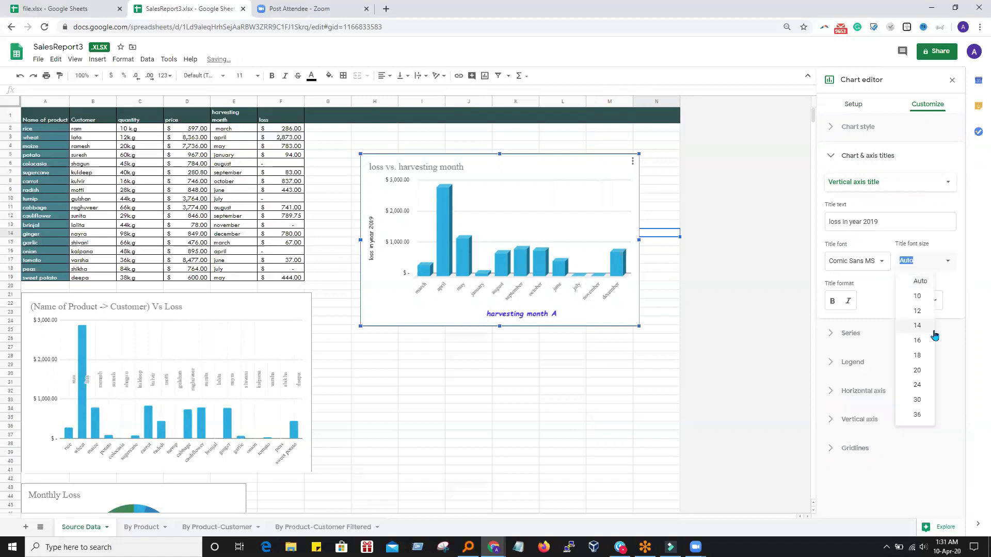
{"action": "left_click", "coordinate": [920, 341]}
Make the vertical axis title bold and italic, trying a dark teal text color before setting it to red.
{"action": "left_click", "coordinate": [832, 304]}
{"action": "left_click", "coordinate": [848, 301]}
{"action": "left_click", "coordinate": [929, 301]}
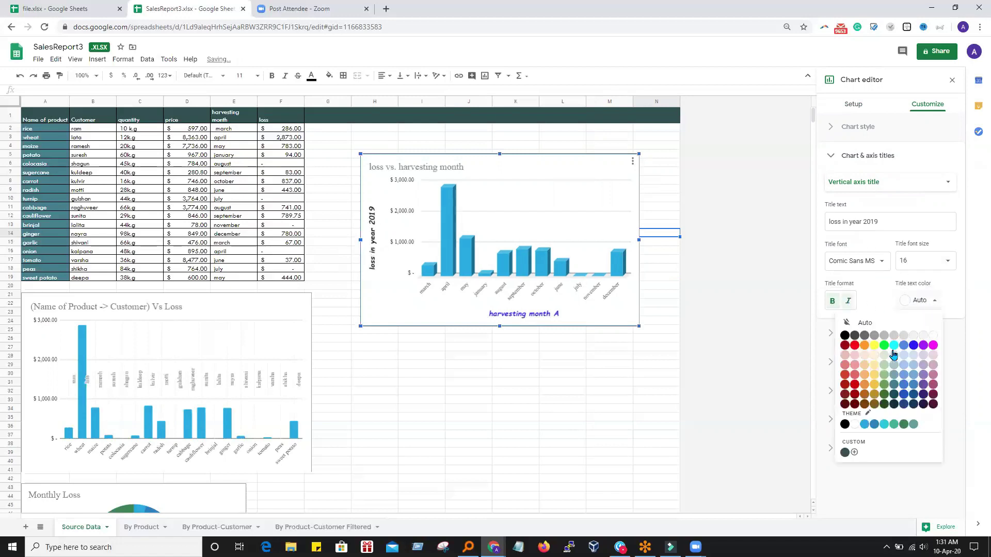
{"action": "left_click", "coordinate": [894, 404]}
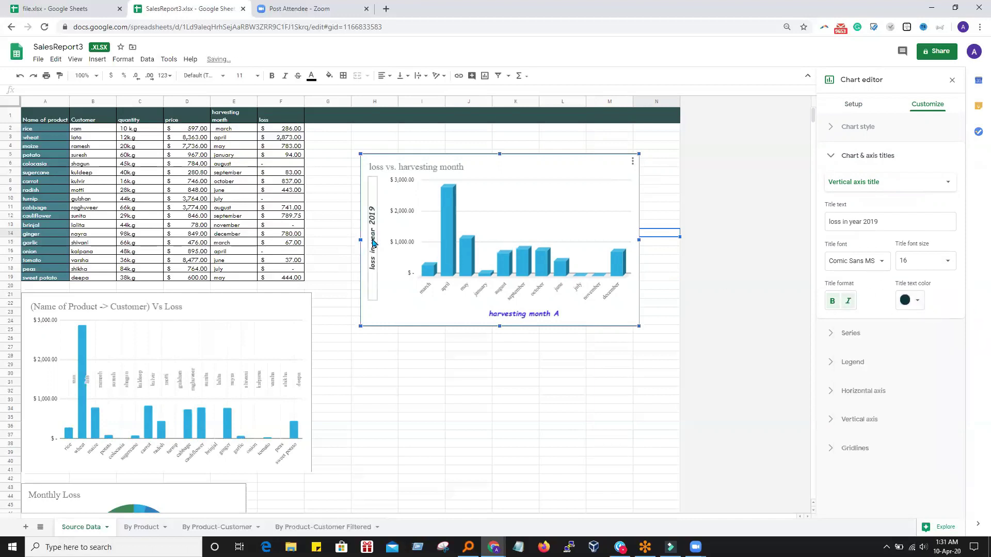
{"action": "left_click", "coordinate": [909, 302]}
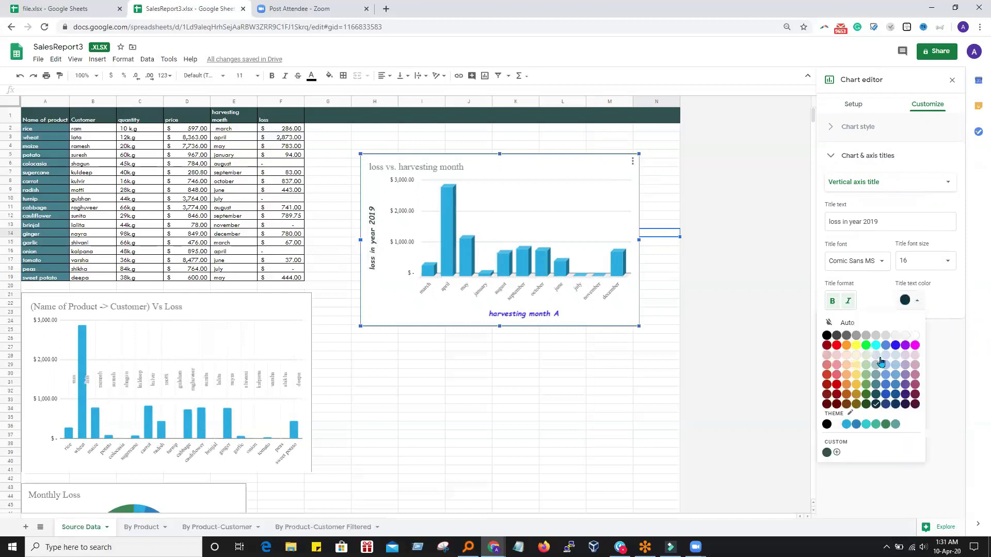
{"action": "left_click", "coordinate": [838, 347]}
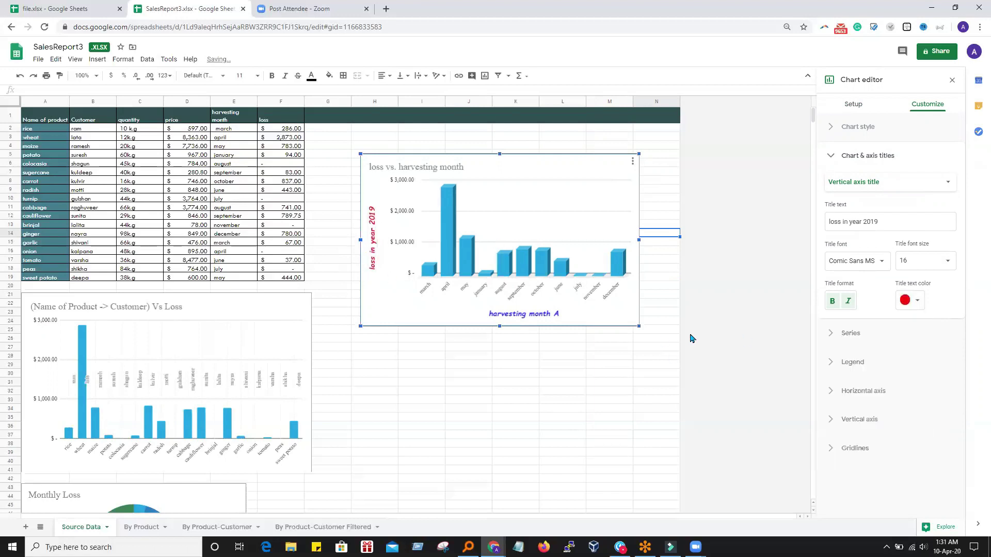
Add the subtitle "Report" to the loss vs. harvesting month chart.
{"action": "left_click", "coordinate": [946, 183]}
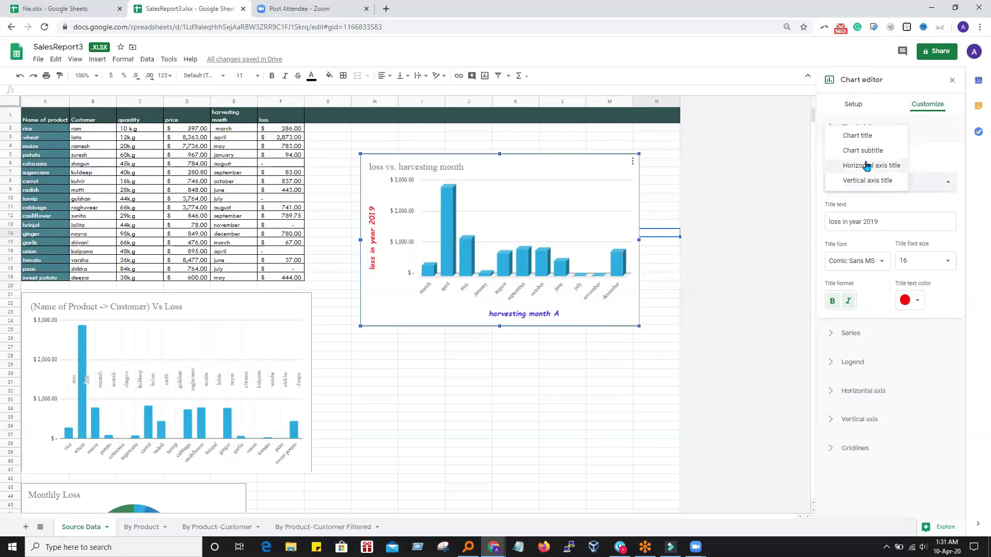
{"action": "left_click", "coordinate": [863, 150]}
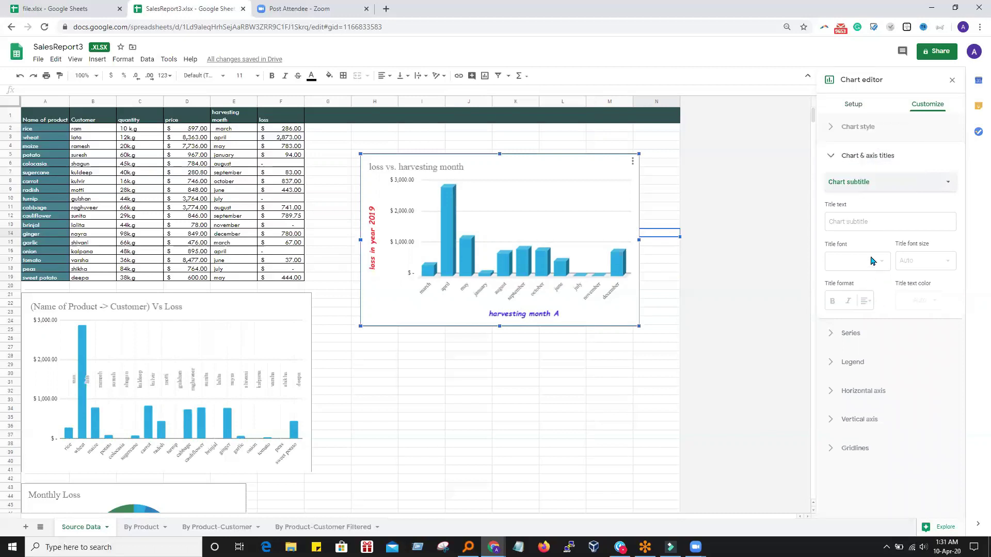
{"action": "left_click", "coordinate": [866, 222]}
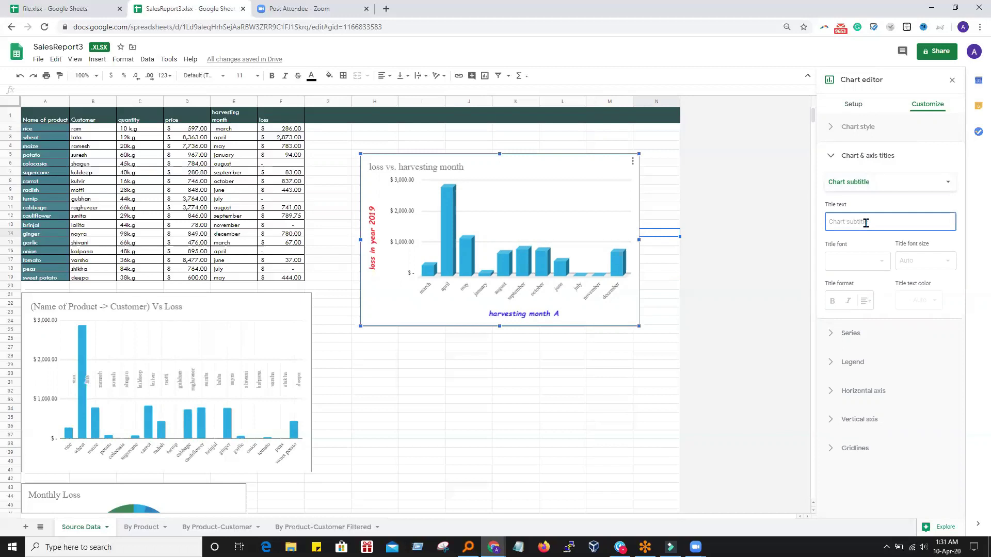
{"action": "type", "text": "Report"}
{"action": "left_click", "coordinate": [759, 239]}
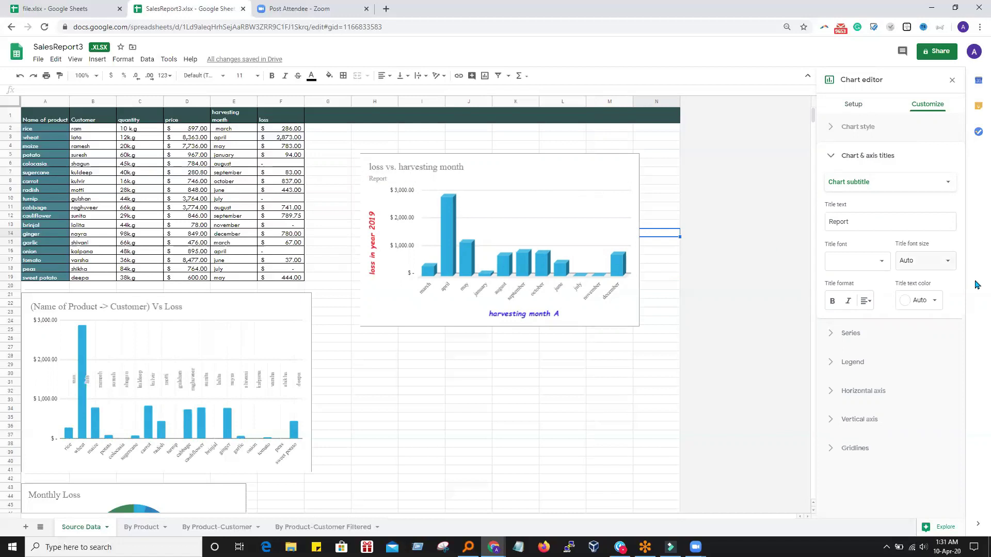
Set the chart subtitle's font to Comic Sans MS and its size to 14.
{"action": "left_click", "coordinate": [880, 263]}
{"action": "left_click", "coordinate": [861, 308]}
{"action": "left_click", "coordinate": [881, 260]}
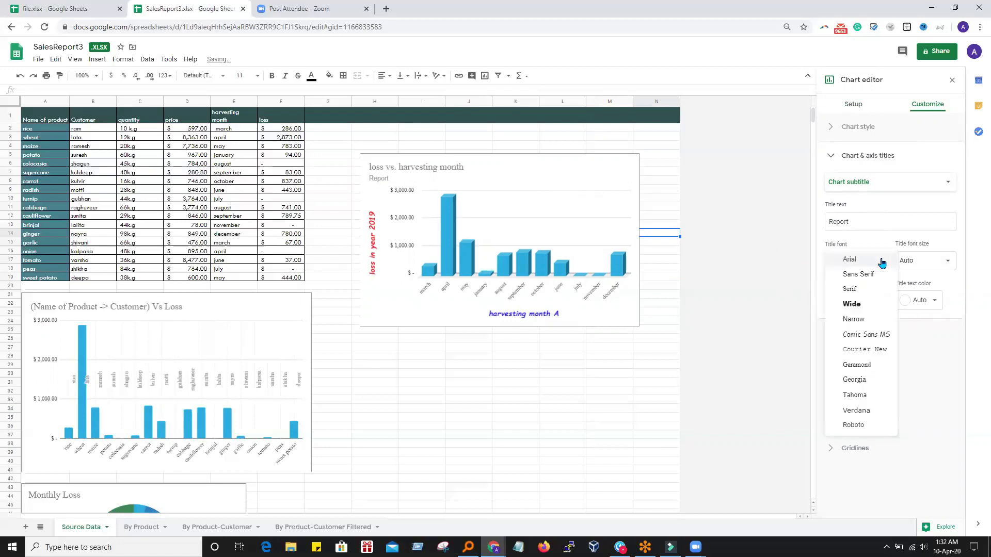
{"action": "left_click", "coordinate": [940, 260]}
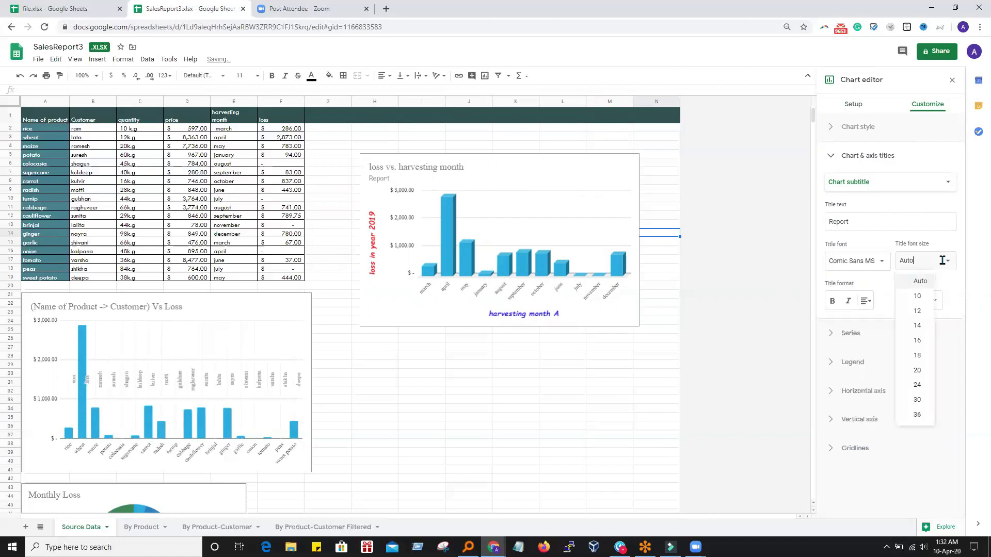
{"action": "left_click", "coordinate": [924, 325]}
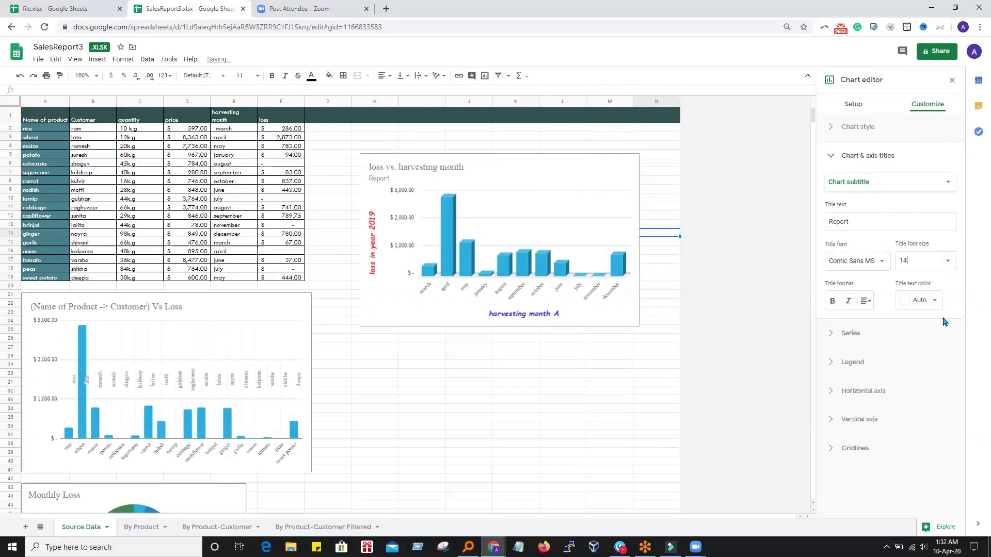
Make the chart subtitle magenta, bold and italic, and view its alignment options.
{"action": "left_click", "coordinate": [935, 300]}
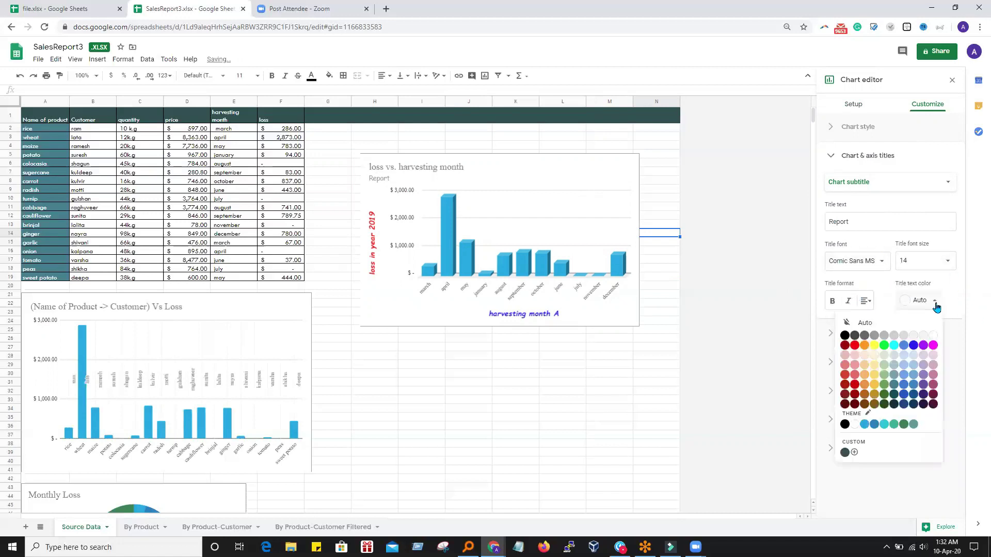
{"action": "left_click", "coordinate": [833, 300]}
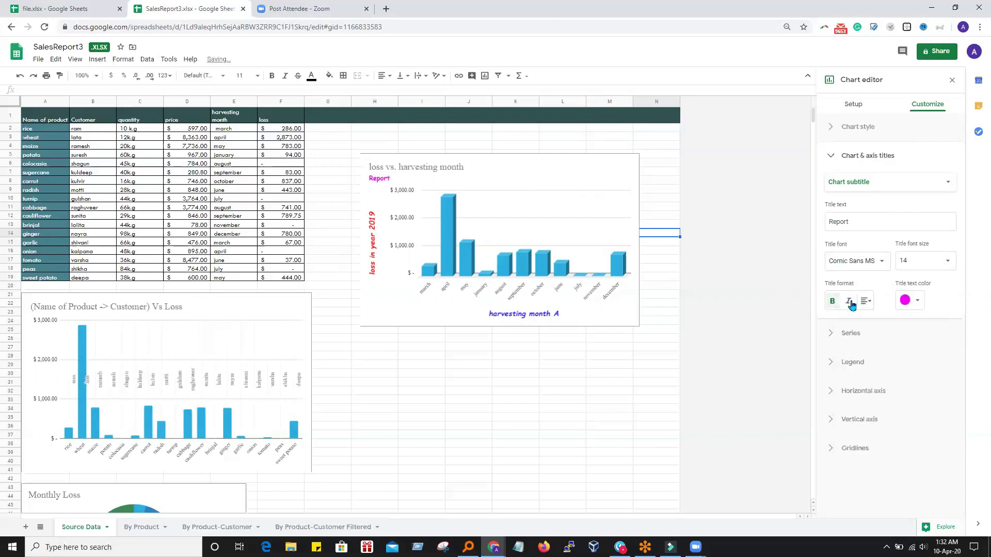
{"action": "left_click", "coordinate": [851, 304]}
{"action": "left_click", "coordinate": [865, 301]}
Change the chart title to "loss vs. harvesting month Title".
{"action": "left_click", "coordinate": [952, 182]}
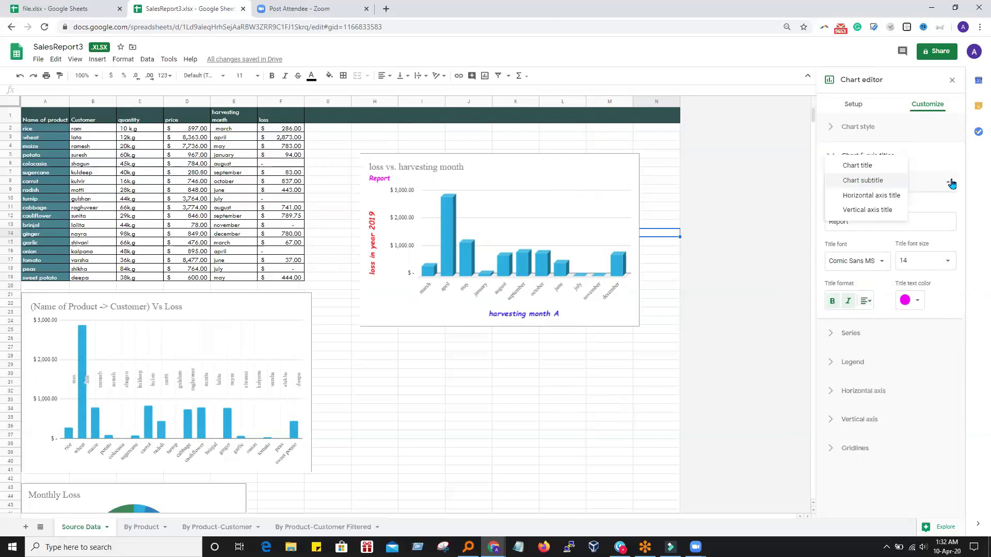
{"action": "left_click", "coordinate": [861, 168]}
{"action": "left_click", "coordinate": [885, 225]}
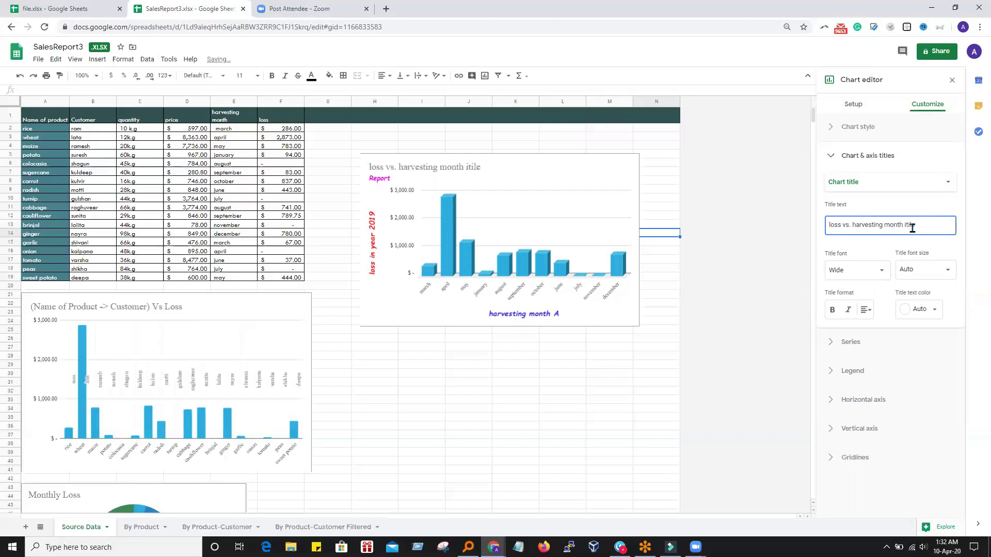
{"action": "double_click", "coordinate": [907, 225]}
Format the chart title in Comic Sans MS, size 14, bold and italic, with dark red text.
{"action": "left_click", "coordinate": [867, 273]}
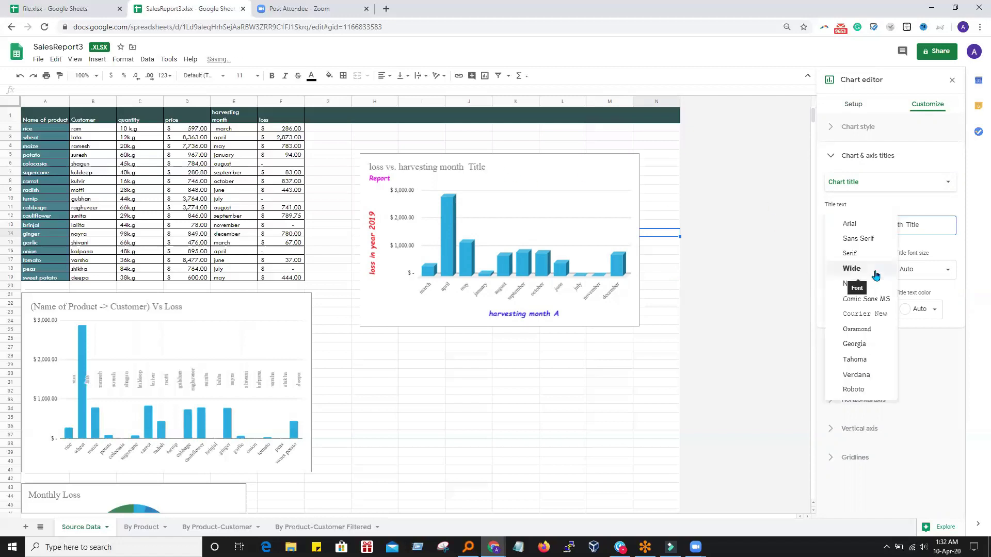
{"action": "left_click", "coordinate": [875, 303]}
{"action": "left_click", "coordinate": [923, 270]}
{"action": "left_click", "coordinate": [918, 335]}
{"action": "left_click", "coordinate": [832, 310]}
{"action": "left_click", "coordinate": [936, 309]}
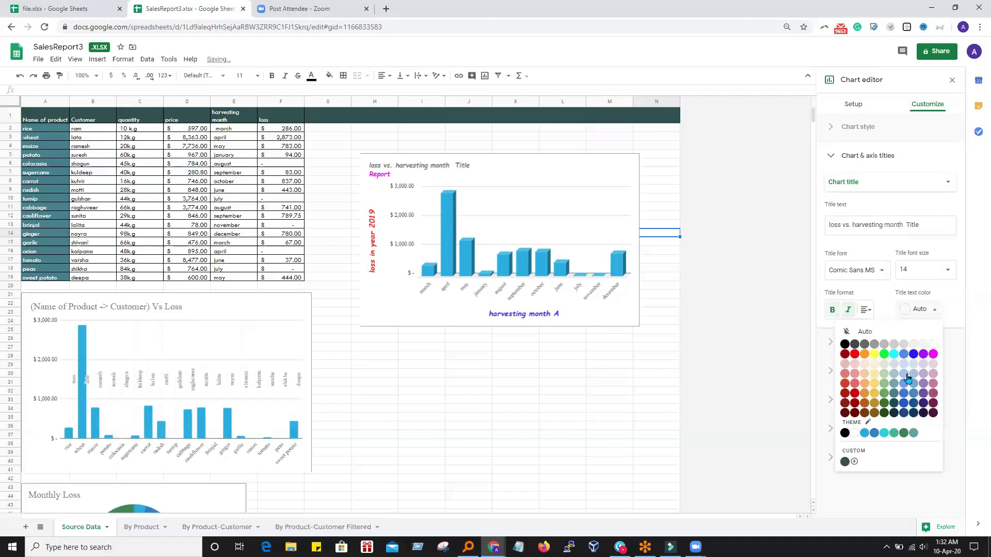
{"action": "left_click", "coordinate": [845, 413]}
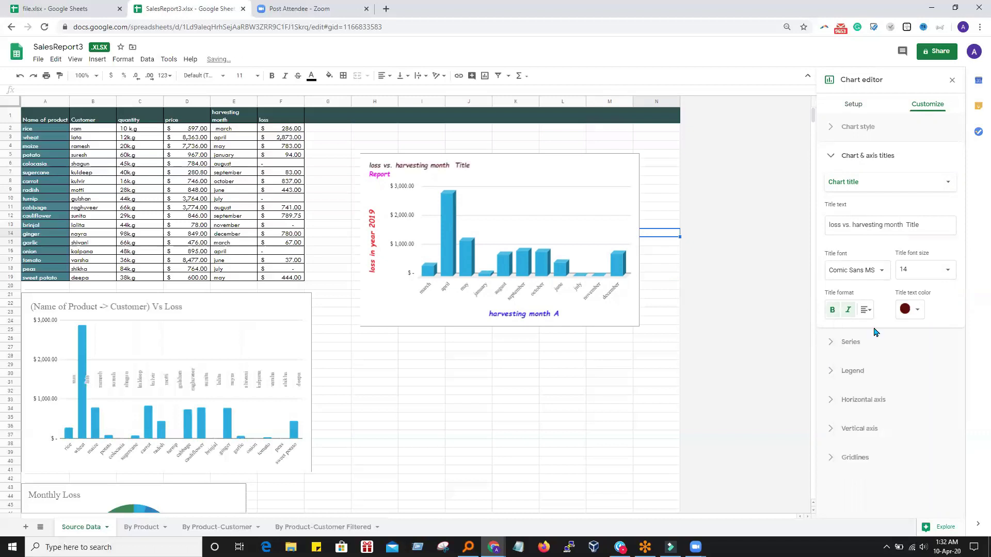
Enlarge the chart title's font size to 16 and close the chart editor.
{"action": "left_click", "coordinate": [945, 271]}
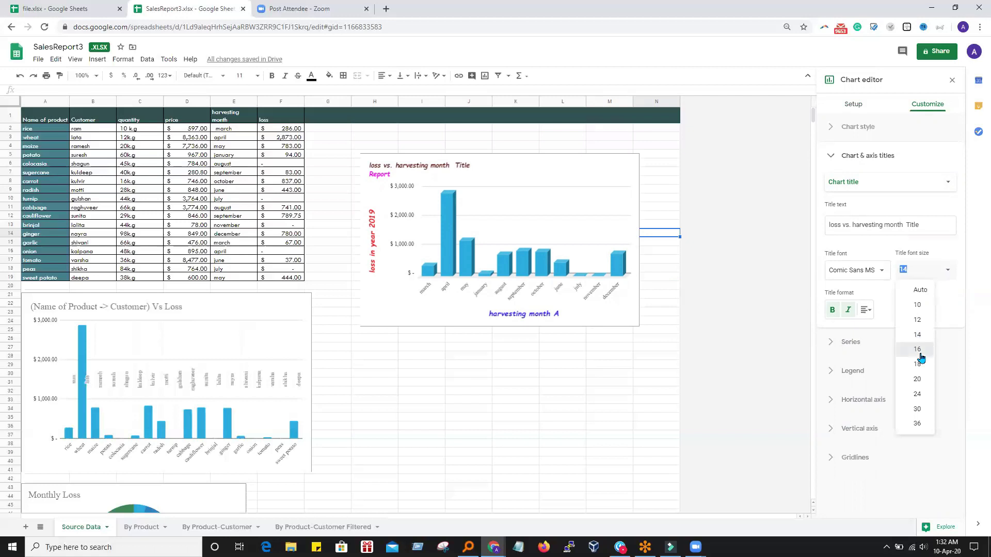
{"action": "left_click", "coordinate": [918, 349]}
{"action": "left_click", "coordinate": [731, 428]}
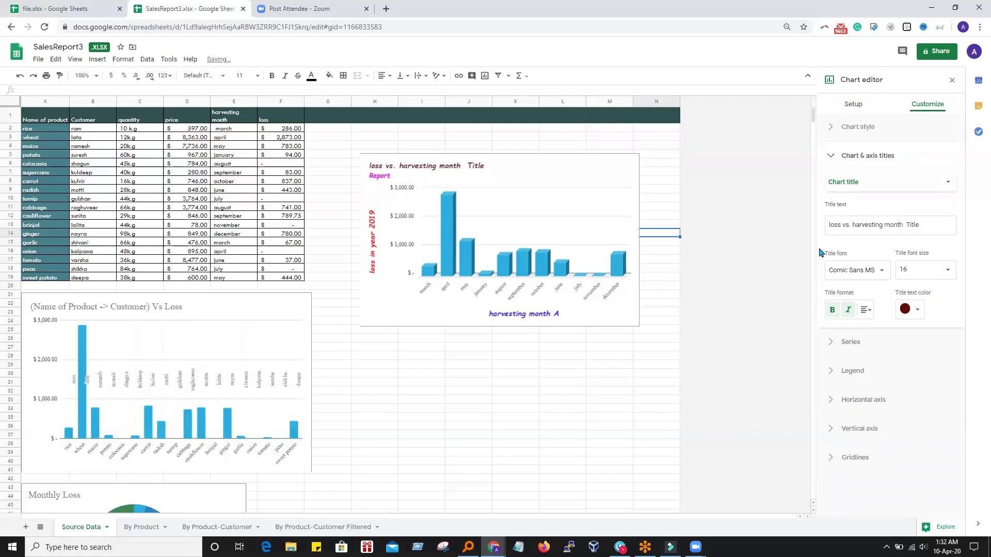
Reopen the loss vs. harvesting month chart for editing and show its chart style settings.
{"action": "left_click", "coordinate": [620, 172]}
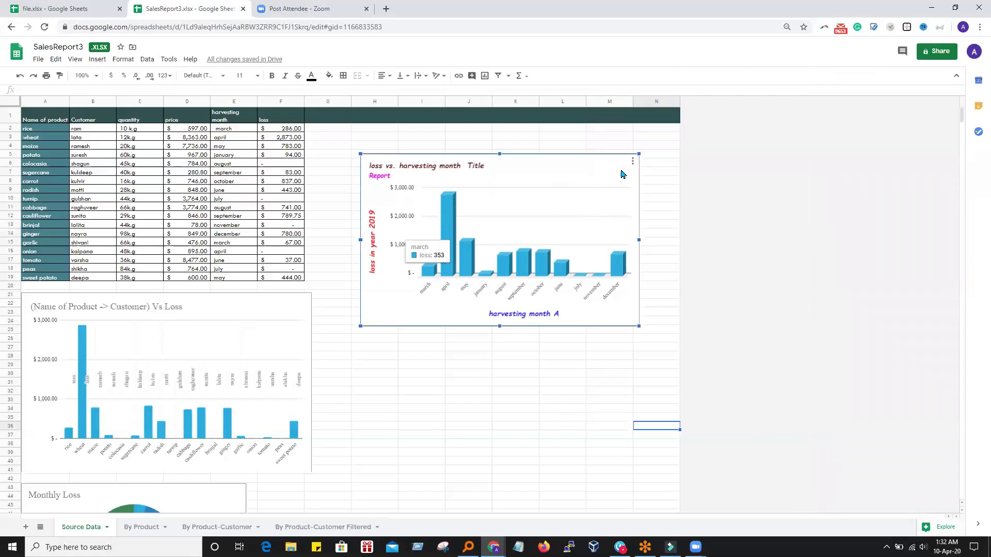
{"action": "left_click", "coordinate": [633, 161]}
{"action": "left_click", "coordinate": [589, 176]}
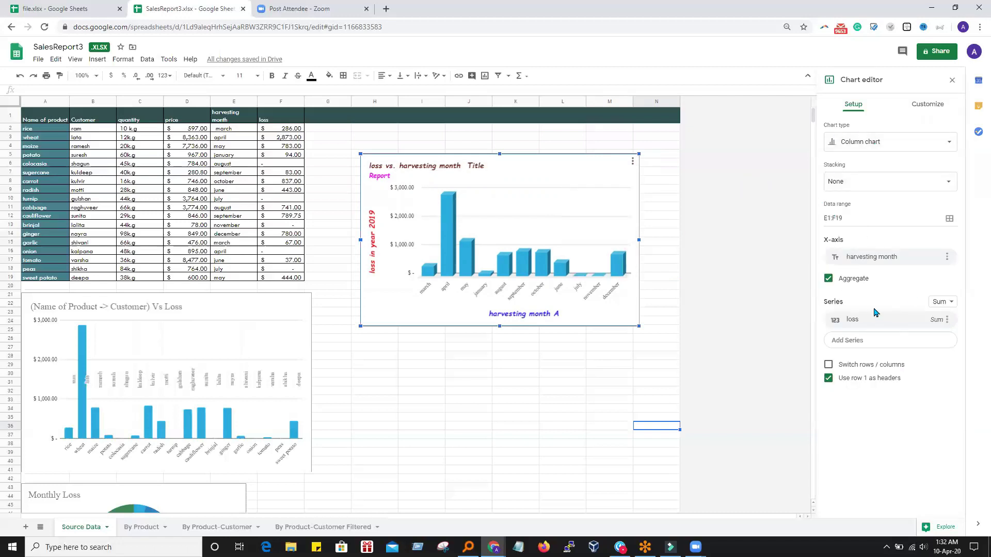
{"action": "left_click", "coordinate": [937, 115]}
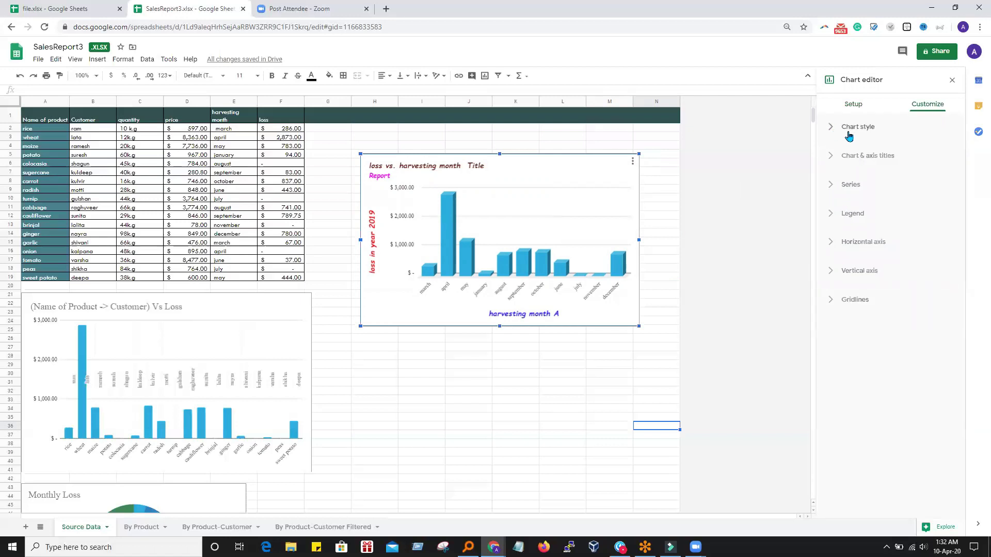
{"action": "left_click", "coordinate": [849, 136]}
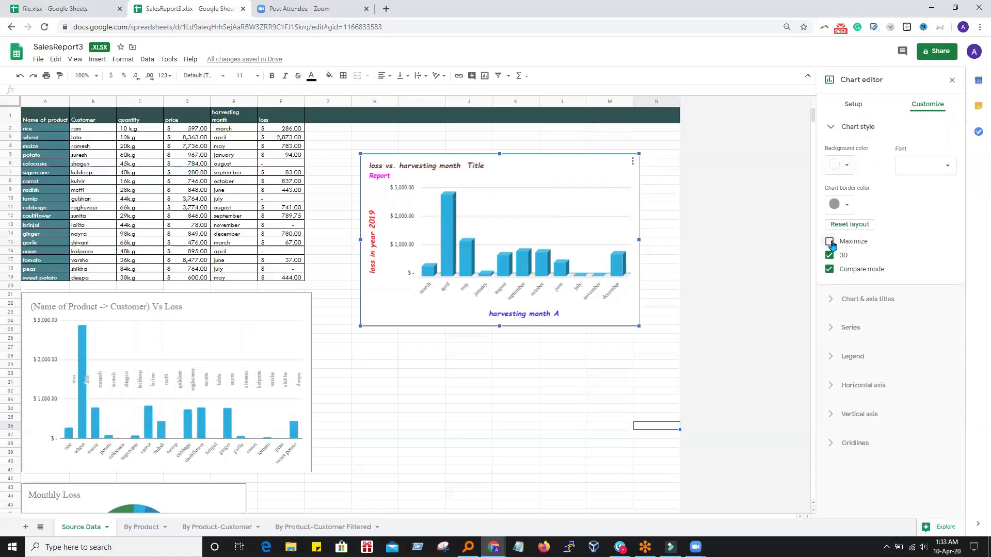
Try the Maximize option on the chart and turn it back off, keeping the chart style settings open.
{"action": "left_click", "coordinate": [830, 242]}
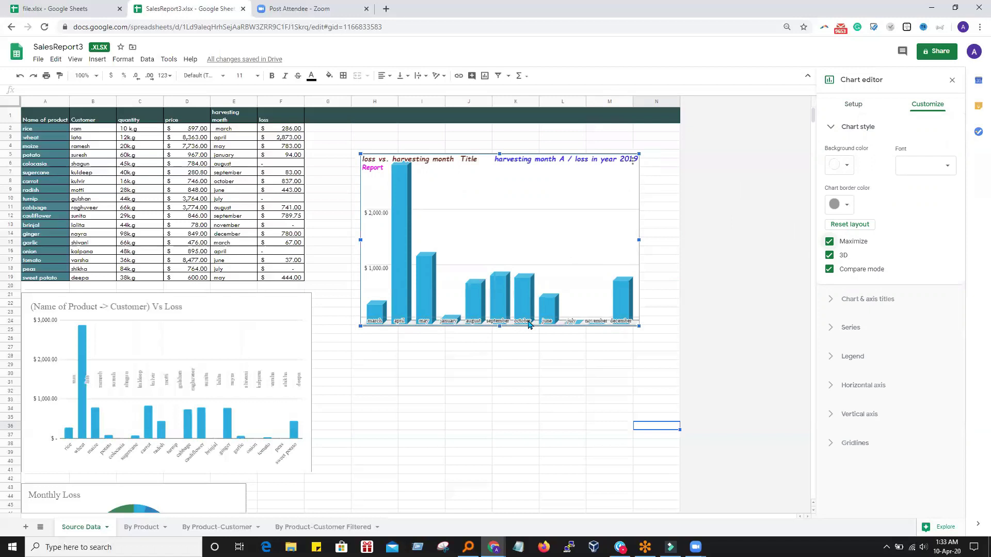
{"action": "left_click", "coordinate": [829, 242]}
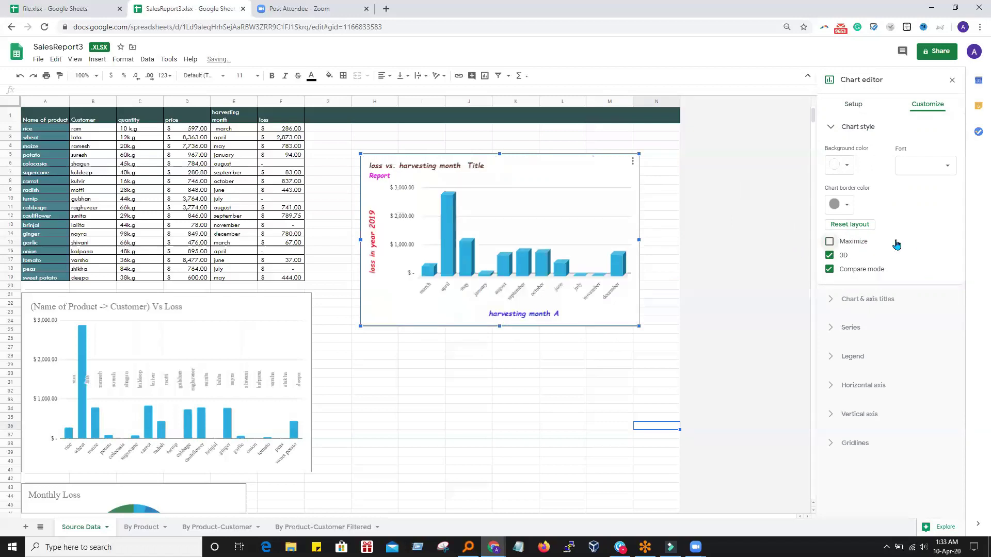
{"action": "left_click", "coordinate": [831, 127]}
{"action": "left_click", "coordinate": [854, 127]}
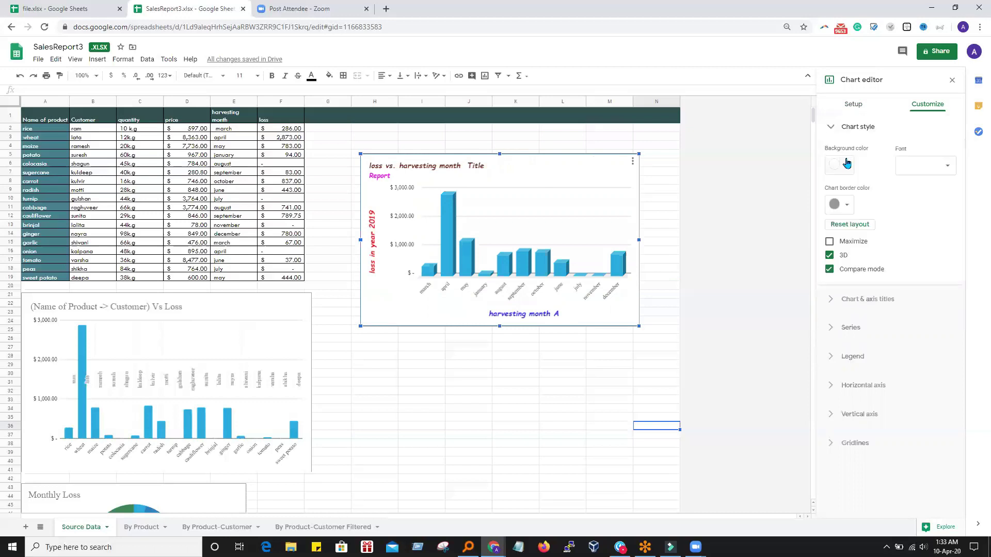
Set the chart's background color to light gray and show the chart and axis title settings.
{"action": "left_click", "coordinate": [846, 165]}
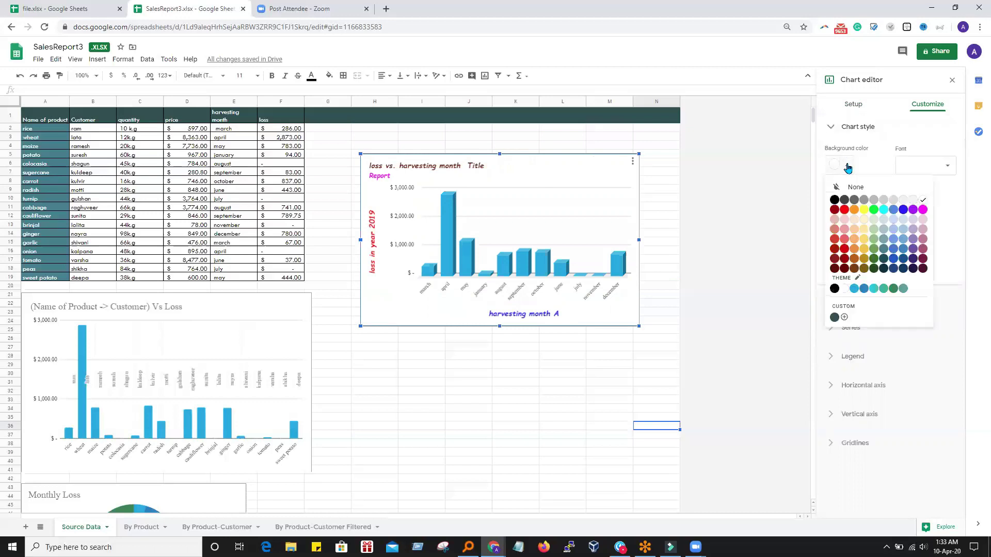
{"action": "left_click", "coordinate": [893, 201]}
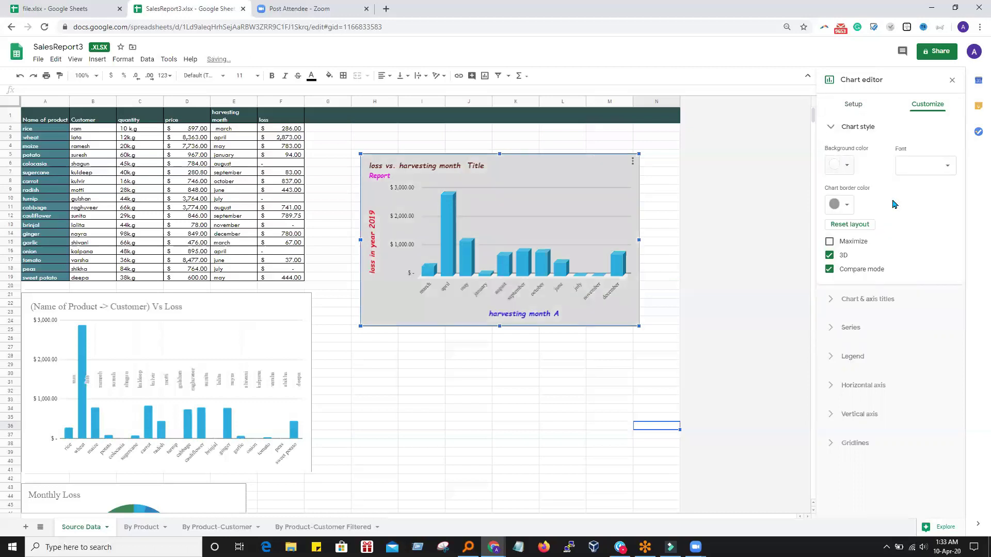
{"action": "left_click", "coordinate": [830, 128]}
{"action": "left_click", "coordinate": [831, 155]}
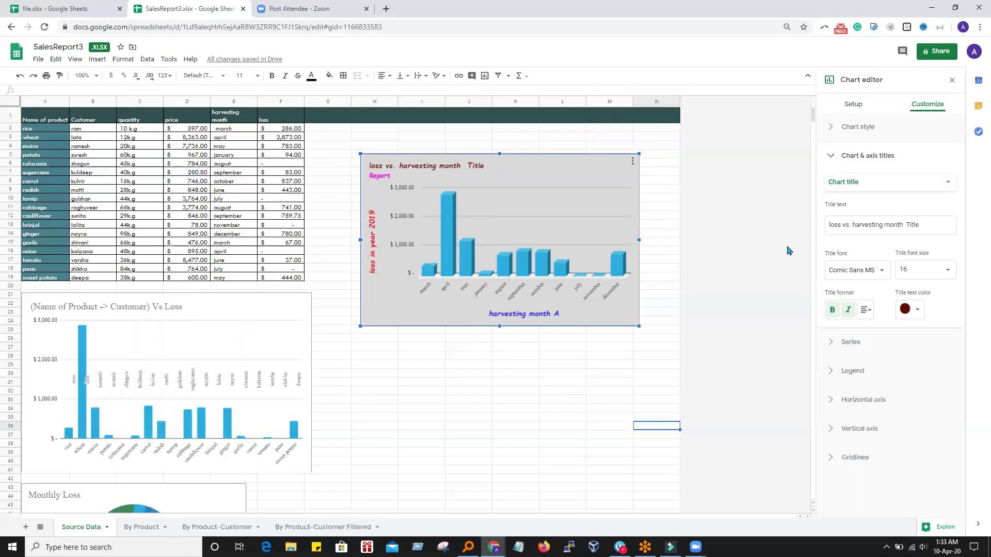
Change the color of the loss series to bright green and close the chart editor.
{"action": "left_click", "coordinate": [832, 187]}
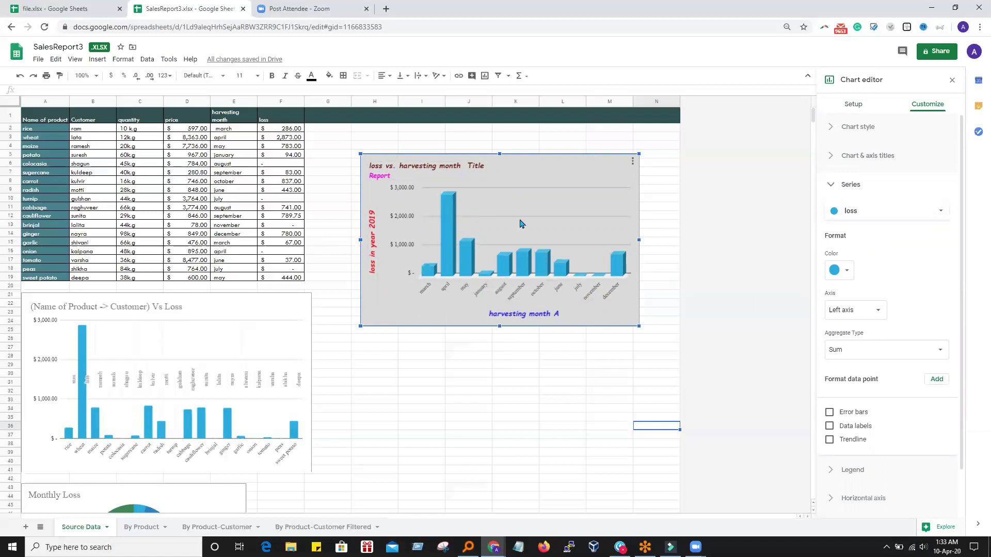
{"action": "left_click", "coordinate": [939, 212]}
{"action": "left_click", "coordinate": [940, 214]}
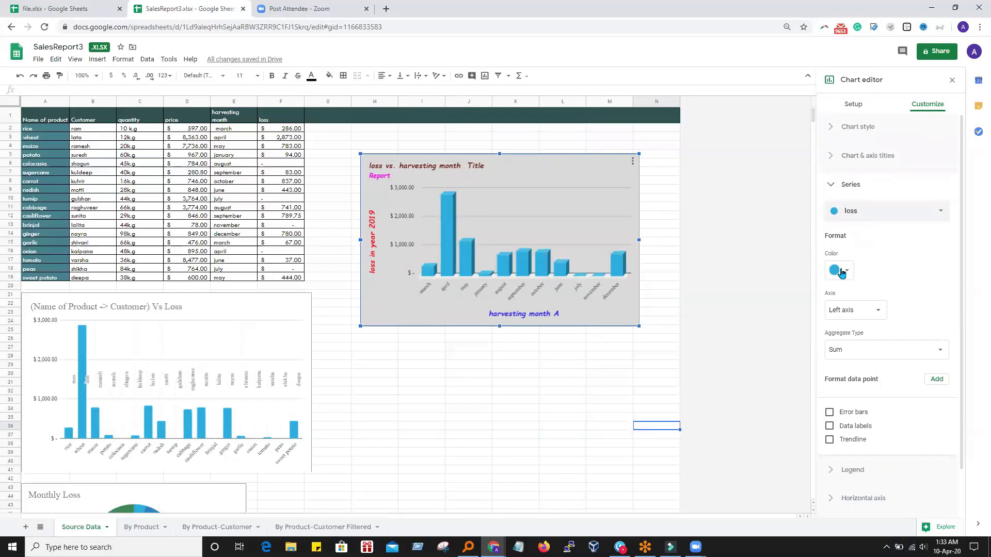
{"action": "left_click", "coordinate": [842, 272]}
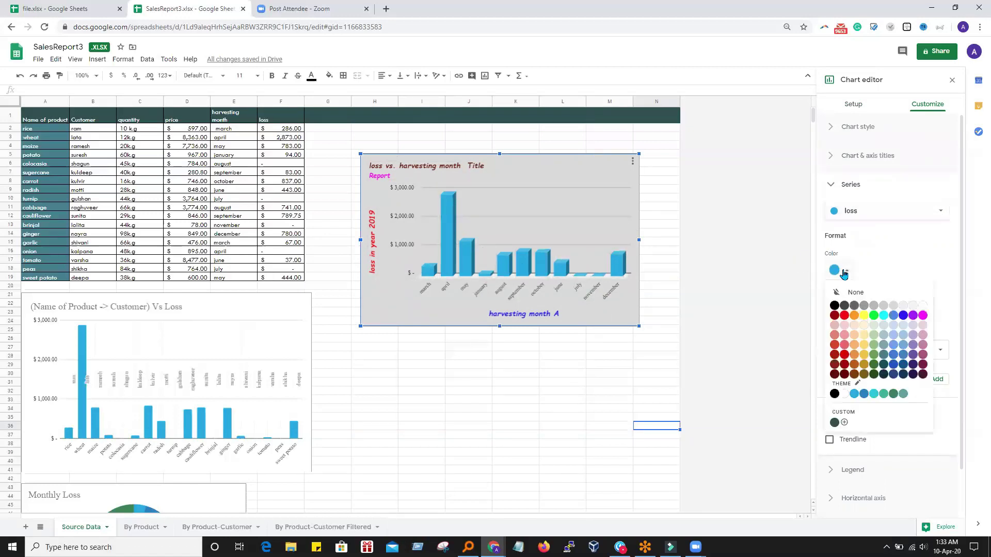
{"action": "left_click", "coordinate": [874, 316]}
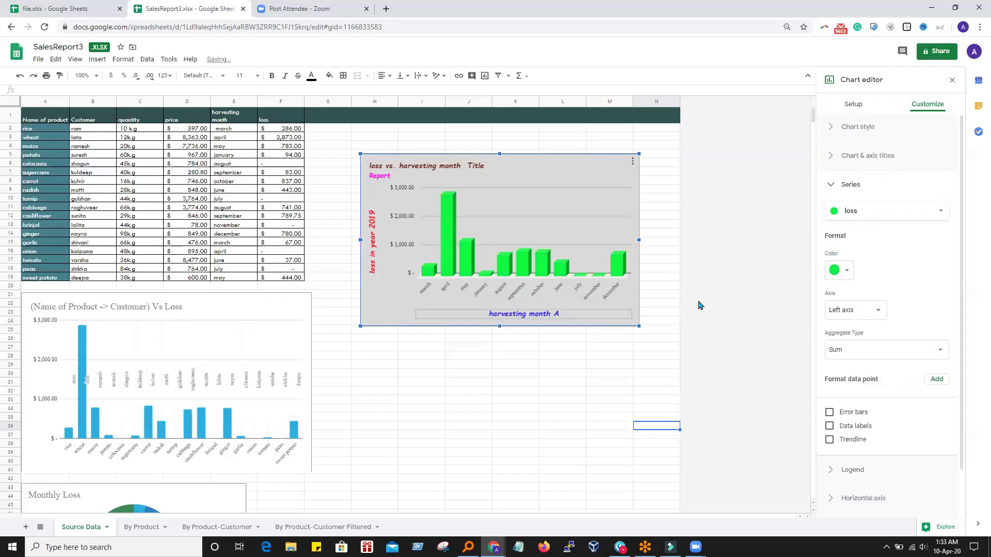
{"action": "left_click", "coordinate": [659, 304]}
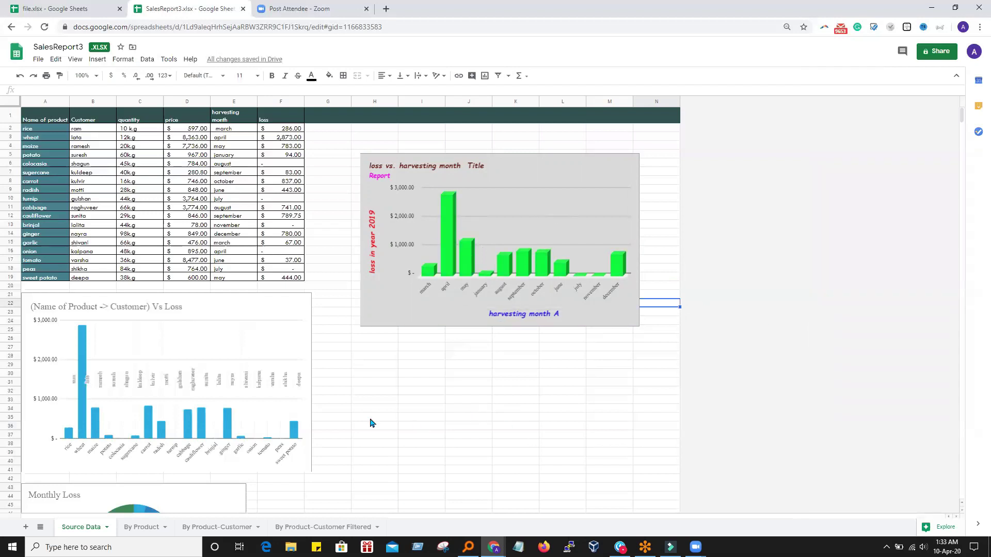
Open the Month vs Price Loss chart for editing and show its series customization settings.
{"action": "scroll", "coordinate": [363, 418], "scroll_direction": "down", "scroll_amount": 12}
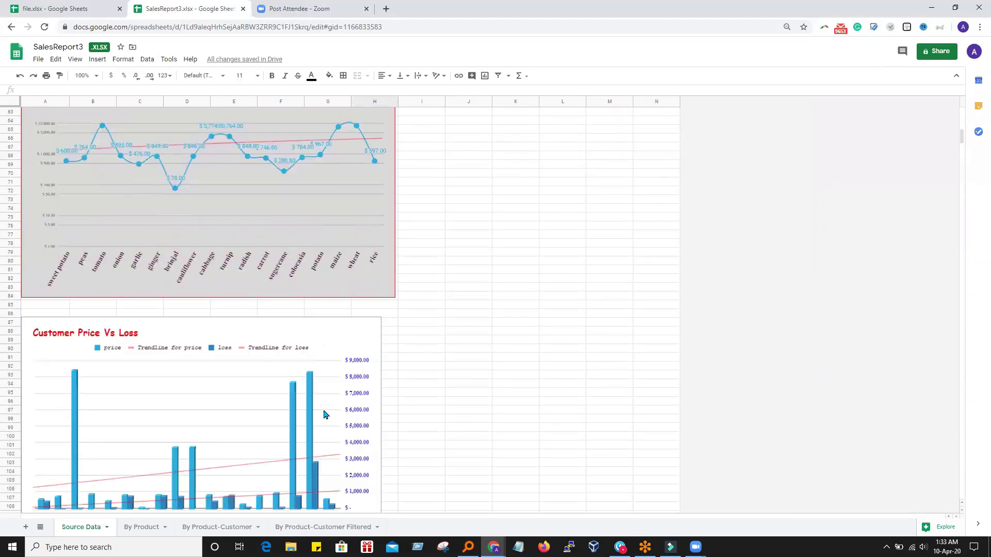
{"action": "scroll", "coordinate": [325, 415], "scroll_direction": "down", "scroll_amount": 6}
{"action": "left_click", "coordinate": [122, 390]}
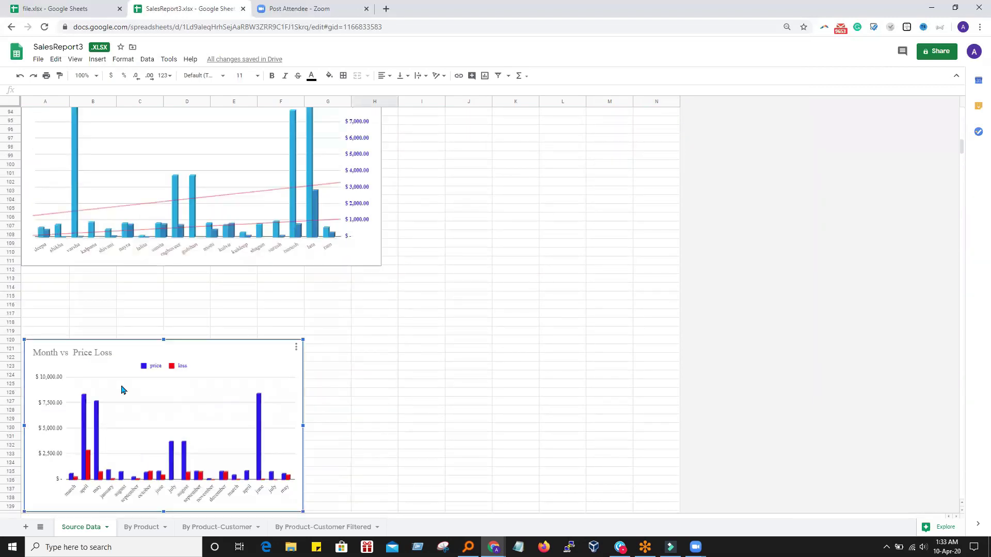
{"action": "left_click", "coordinate": [296, 348]}
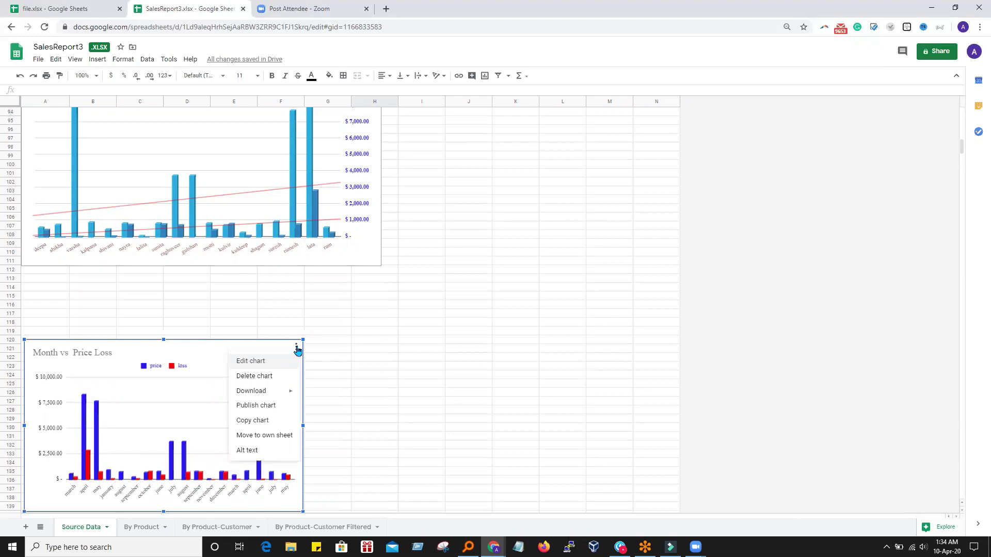
{"action": "left_click", "coordinate": [270, 361]}
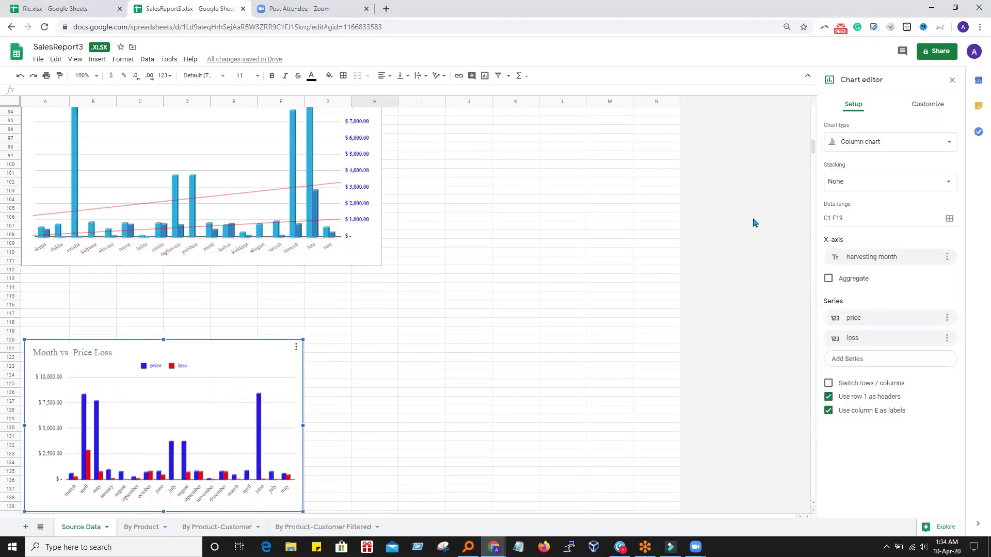
{"action": "left_click", "coordinate": [928, 105]}
{"action": "left_click", "coordinate": [836, 191]}
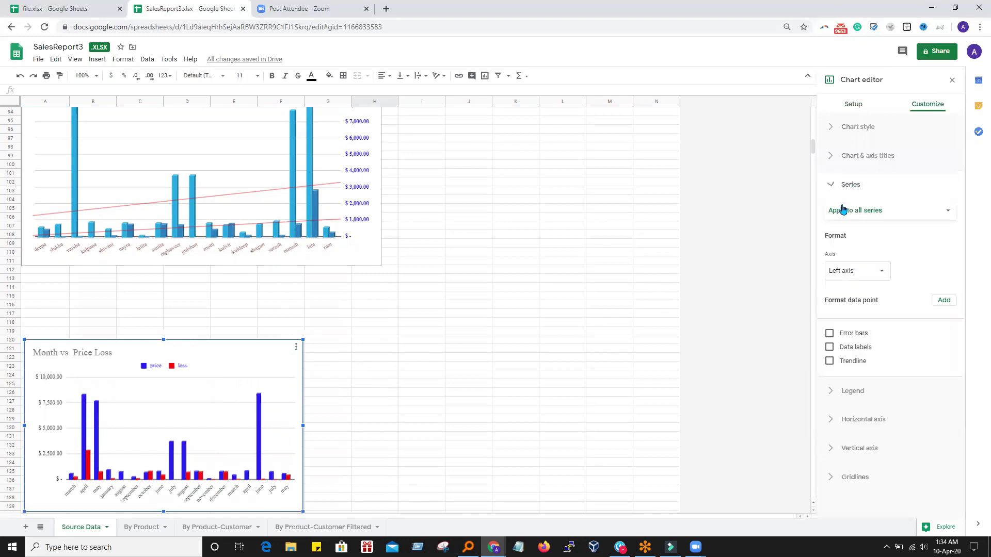
Assign all series of the Month vs Price Loss chart to the right axis.
{"action": "left_click", "coordinate": [892, 212]}
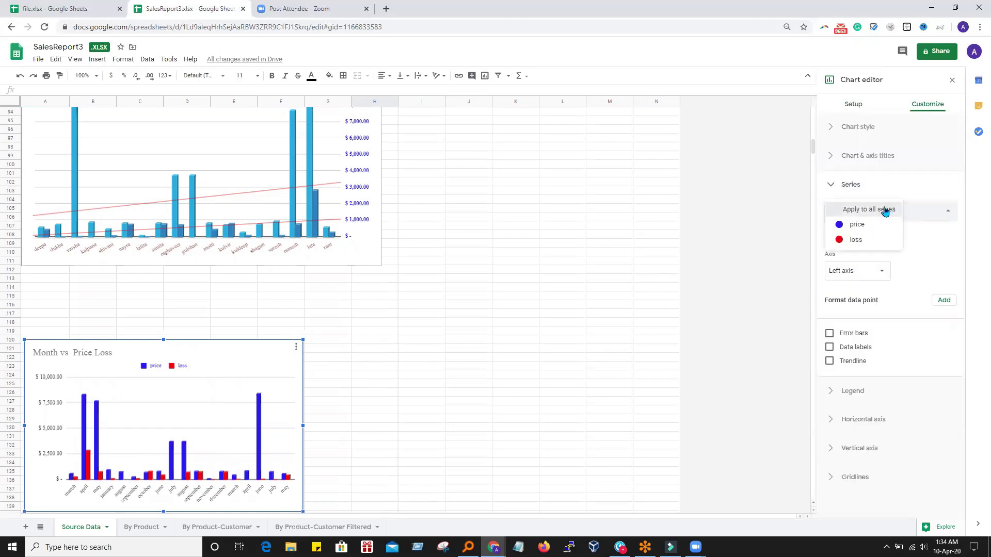
{"action": "left_click", "coordinate": [878, 212]}
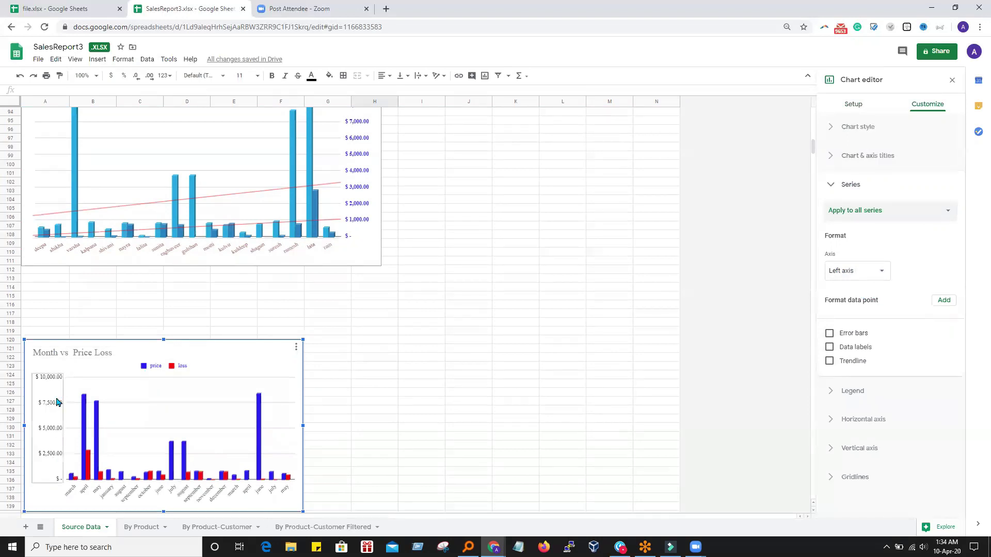
{"action": "left_click", "coordinate": [869, 269]}
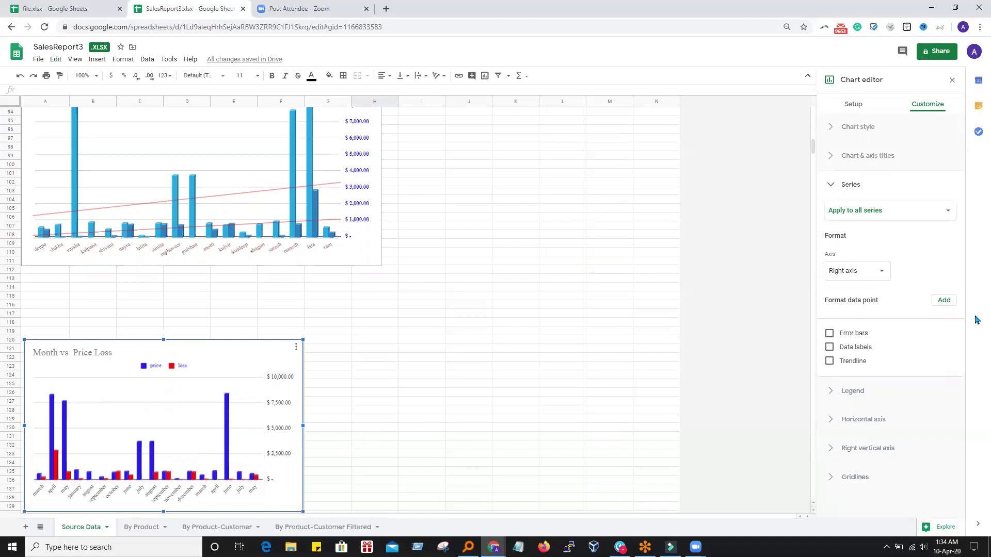
Change the color of the price series in the Month vs Price Loss chart to a muted purplish pink.
{"action": "left_click", "coordinate": [873, 212]}
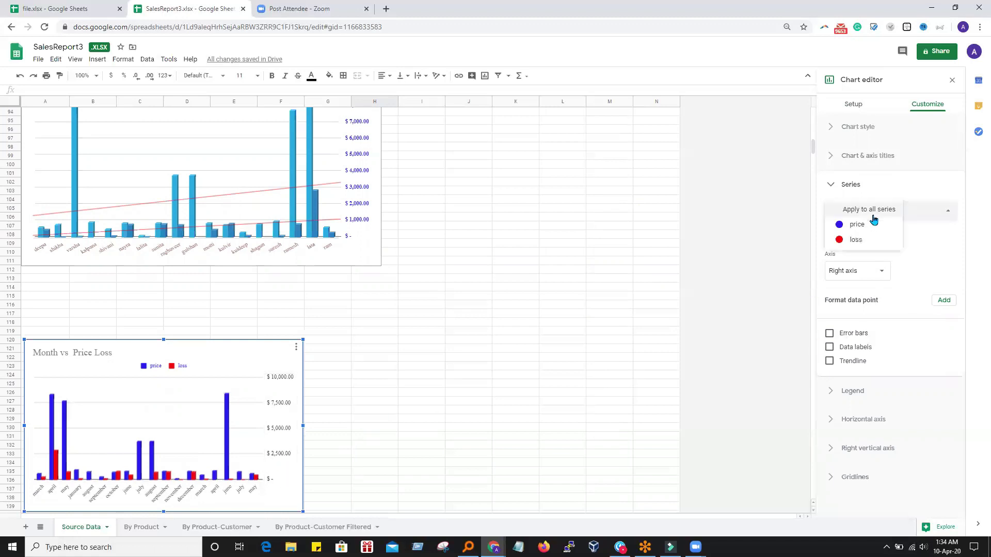
{"action": "left_click", "coordinate": [863, 230]}
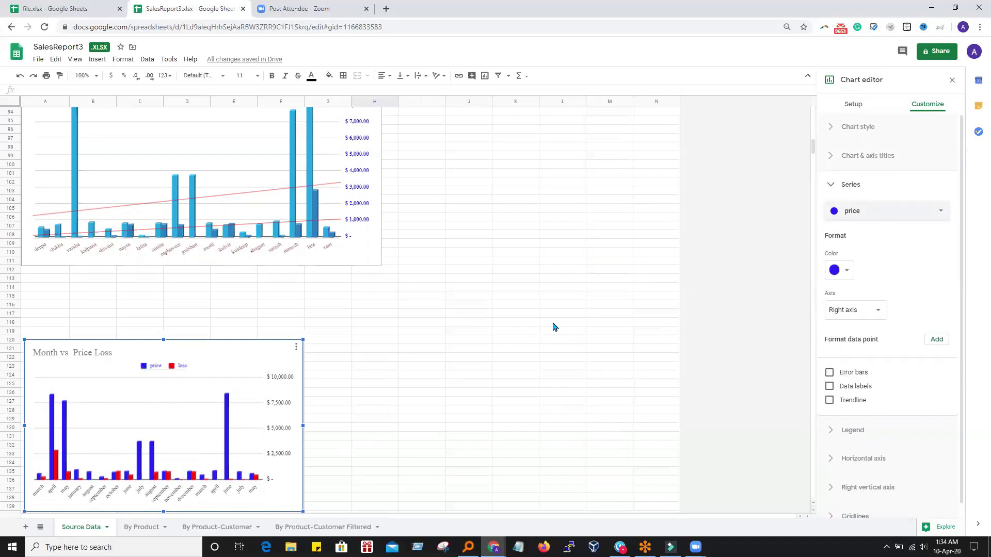
{"action": "scroll", "coordinate": [271, 376], "scroll_direction": "up", "scroll_amount": 15}
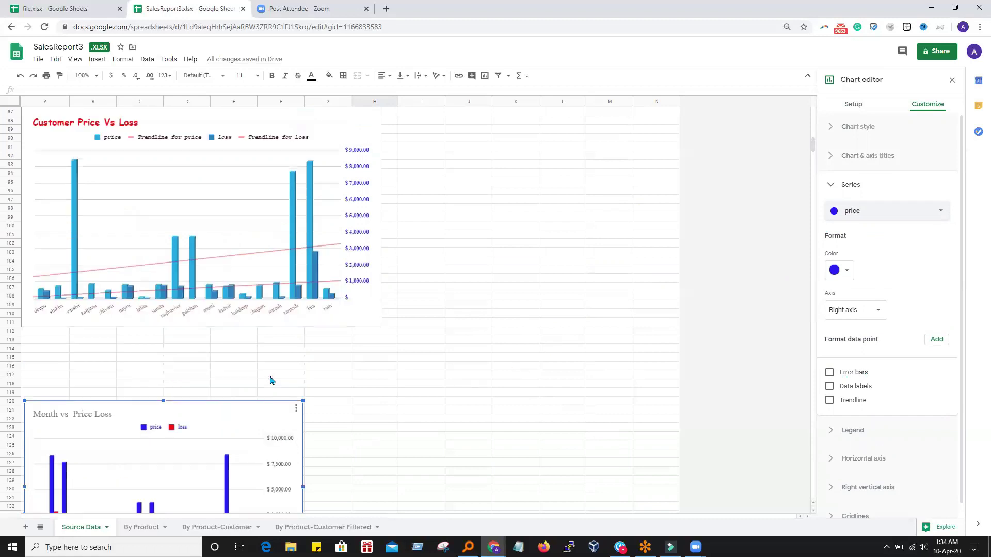
{"action": "scroll", "coordinate": [271, 376], "scroll_direction": "up", "scroll_amount": 1}
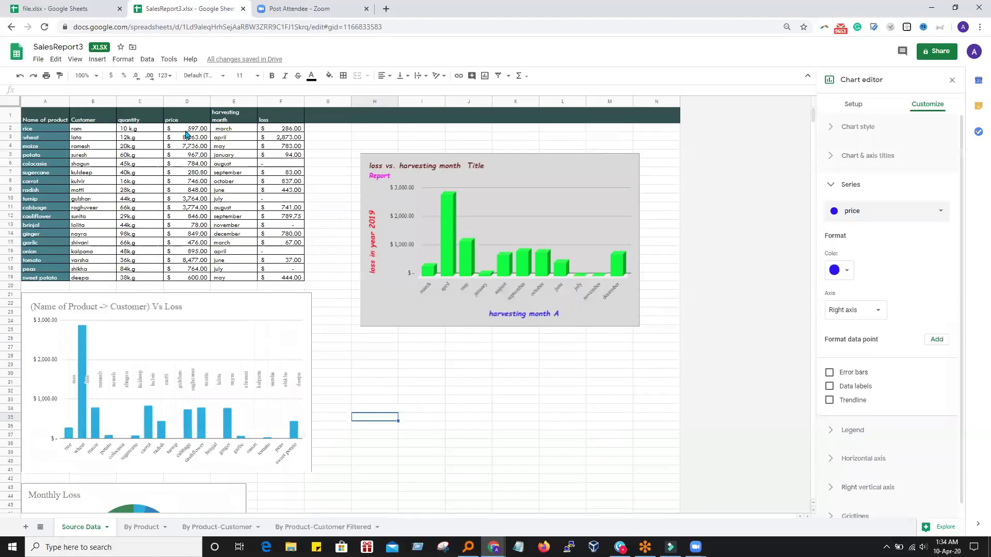
{"action": "scroll", "coordinate": [387, 440], "scroll_direction": "down", "scroll_amount": 12}
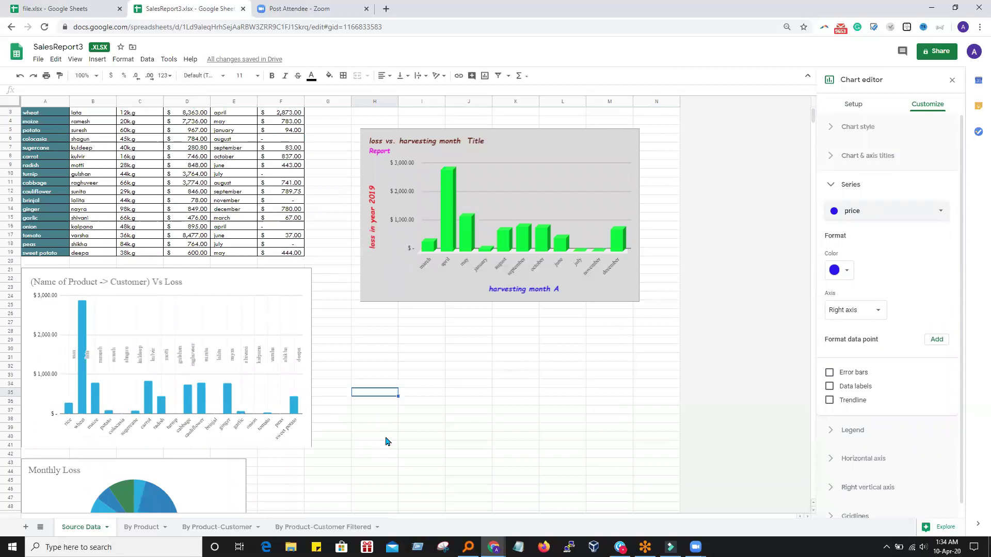
{"action": "scroll", "coordinate": [354, 401], "scroll_direction": "down", "scroll_amount": 3}
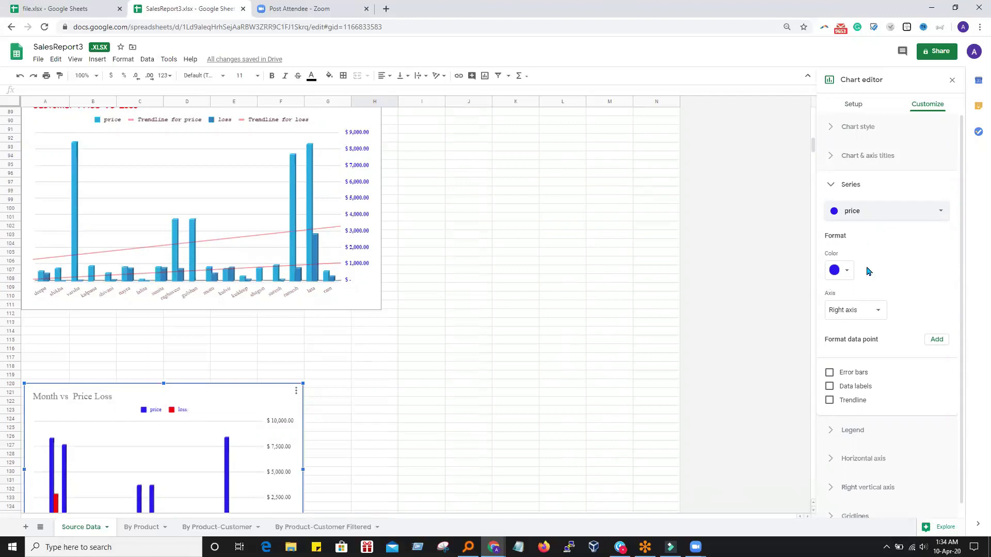
{"action": "left_click", "coordinate": [847, 273]}
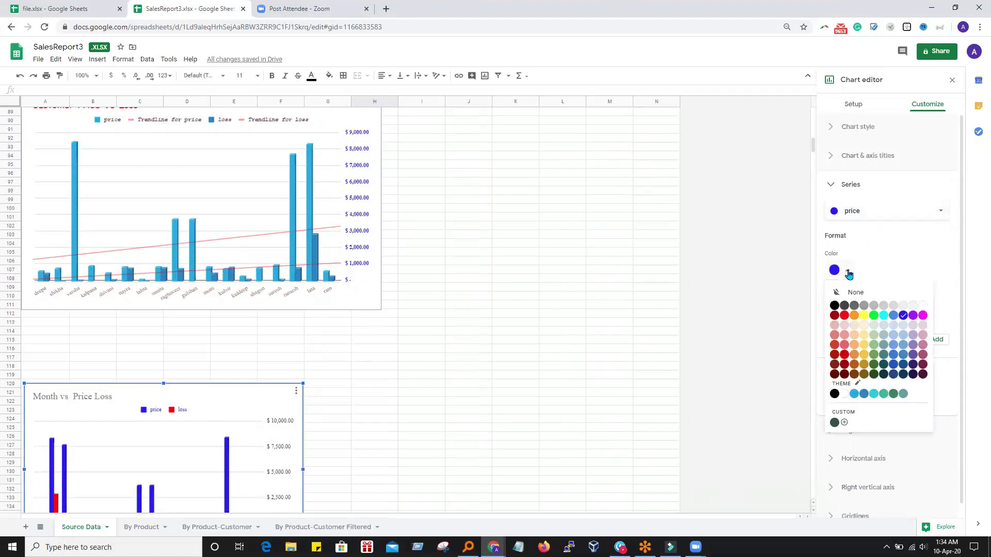
{"action": "left_click", "coordinate": [845, 316]}
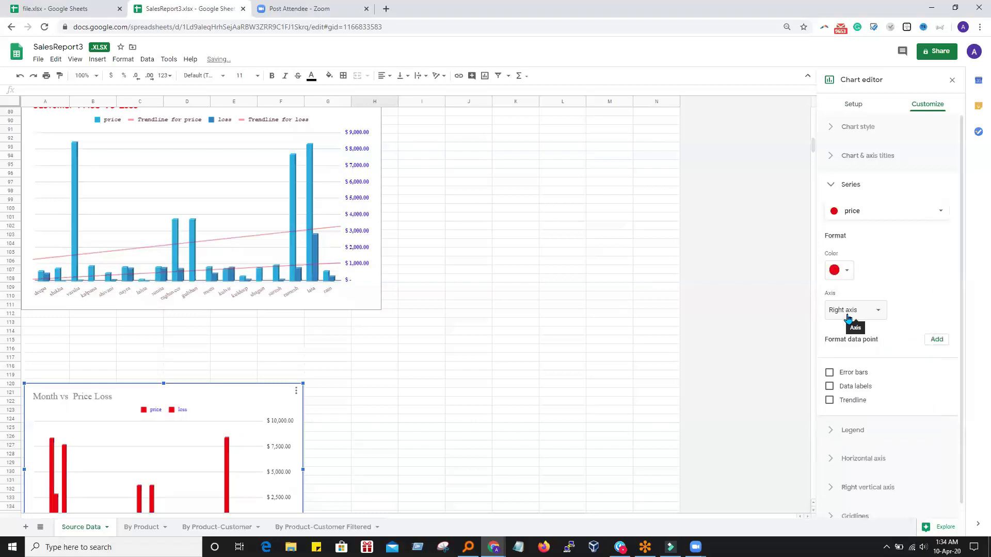
{"action": "left_click", "coordinate": [845, 271]}
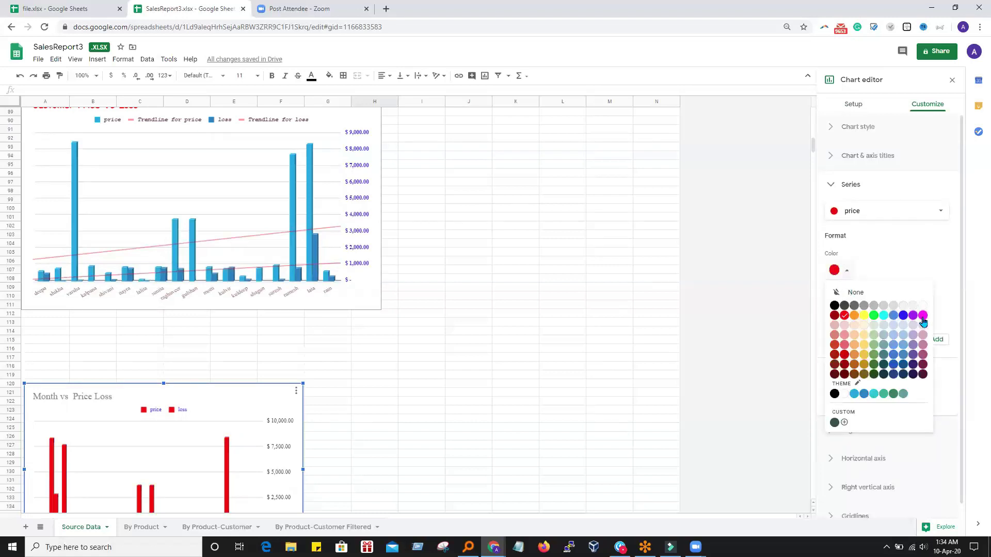
{"action": "left_click", "coordinate": [602, 342]}
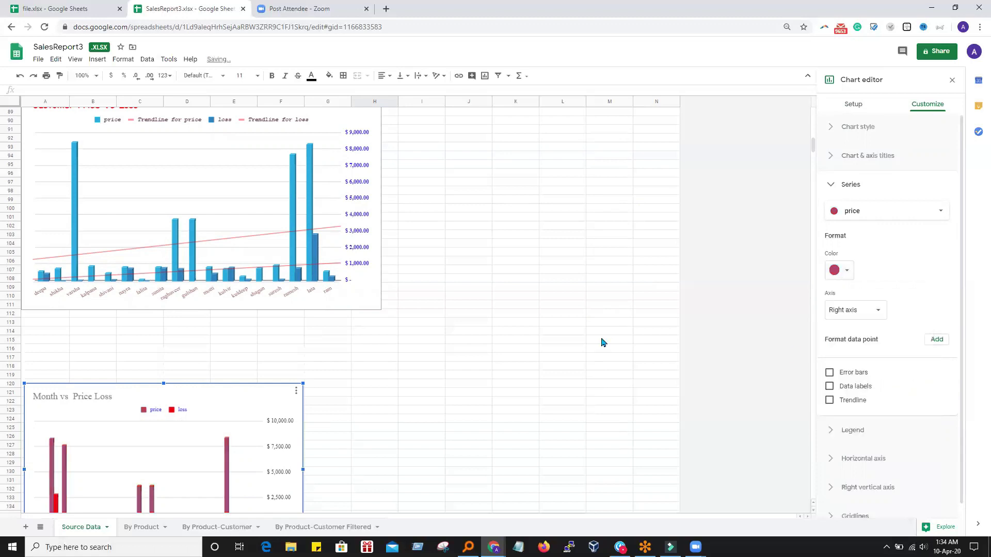
Assign the price series to the left axis and switch the series settings back to all series.
{"action": "left_click", "coordinate": [876, 313]}
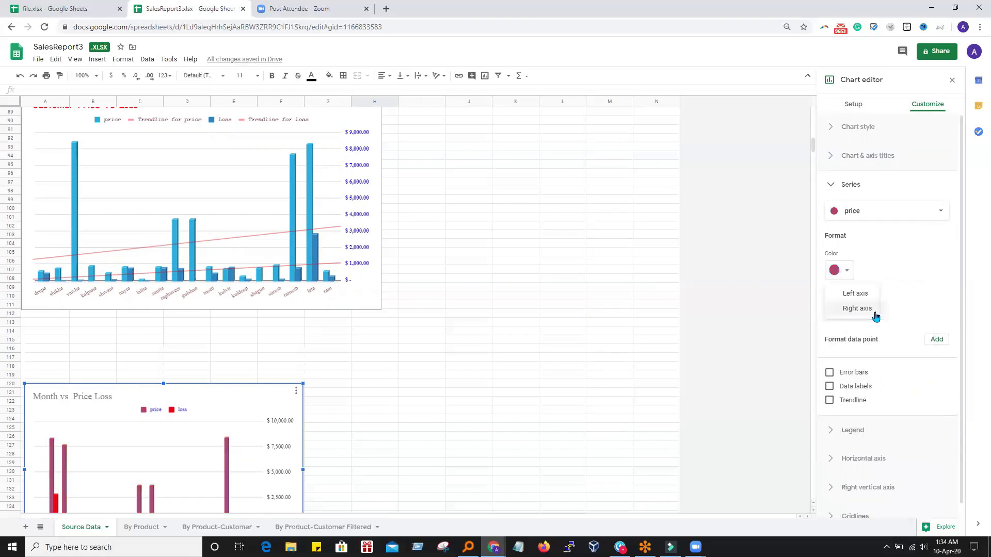
{"action": "left_click", "coordinate": [856, 293]}
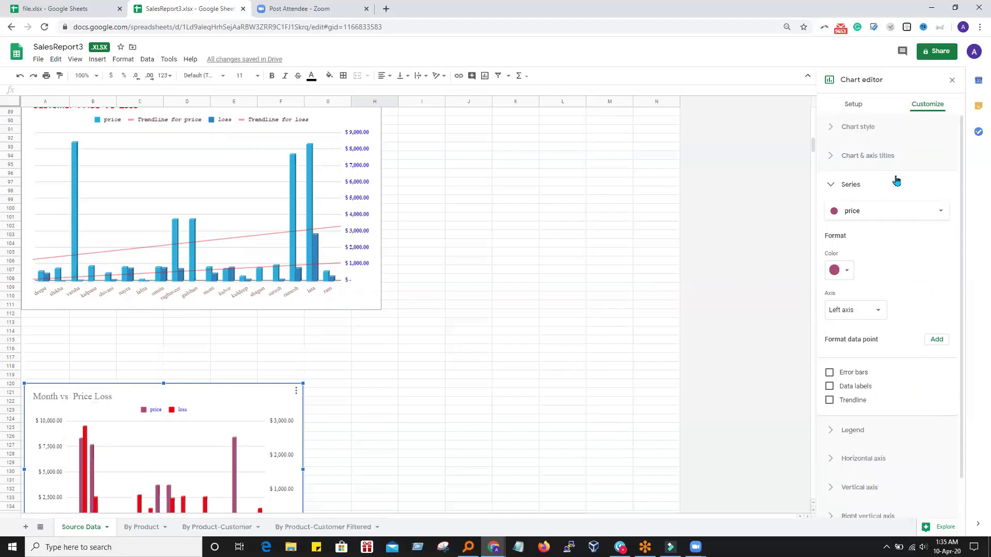
{"action": "scroll", "coordinate": [370, 402], "scroll_direction": "down", "scroll_amount": 2}
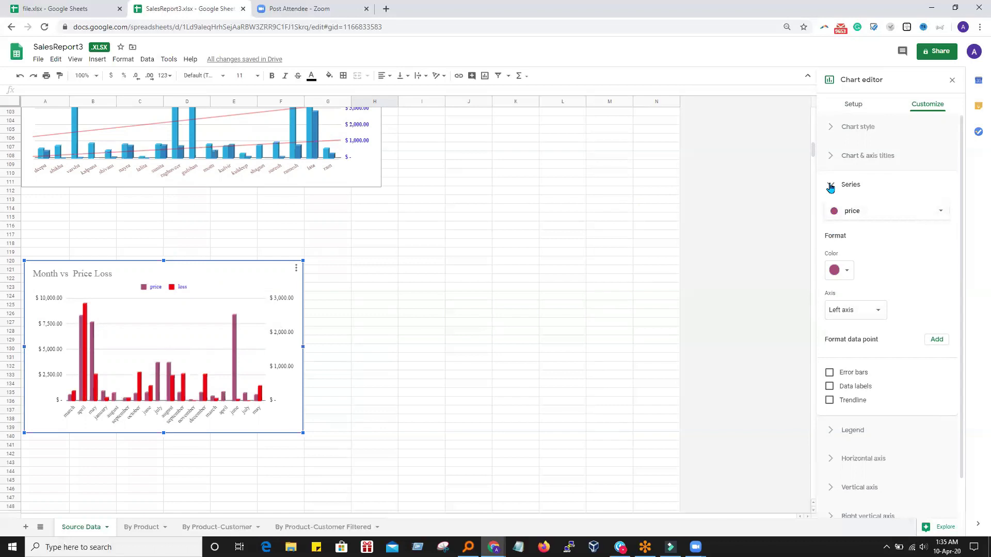
{"action": "left_click", "coordinate": [938, 210]}
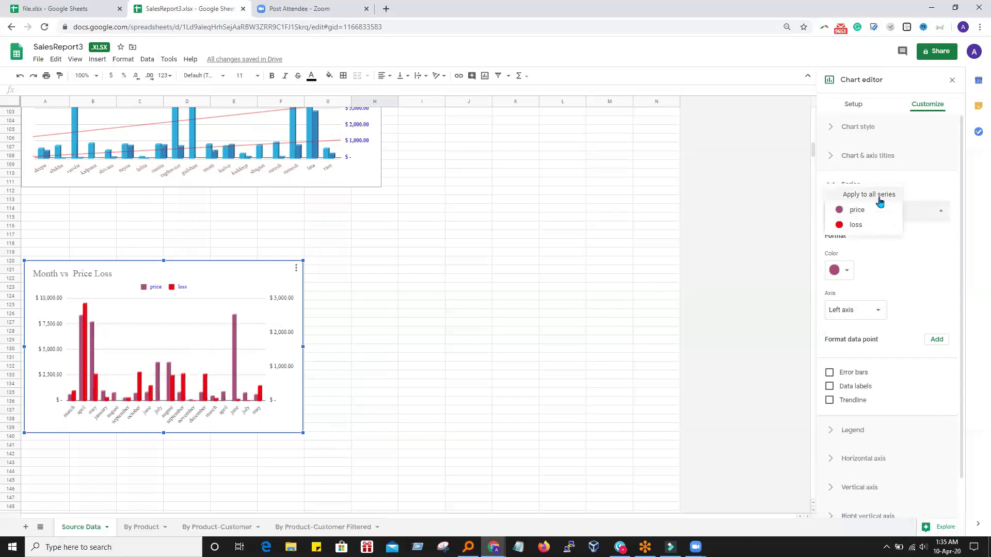
{"action": "key", "text": "Return"}
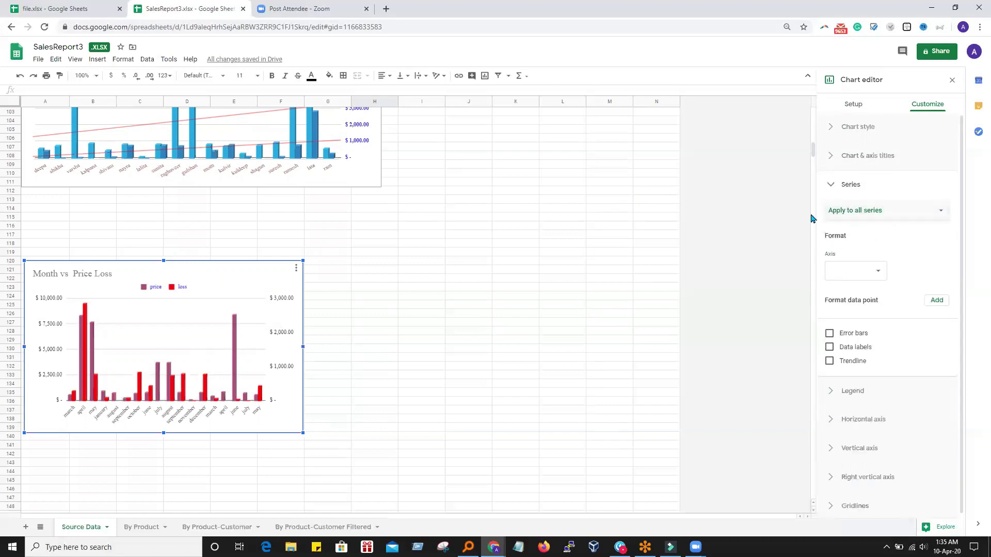
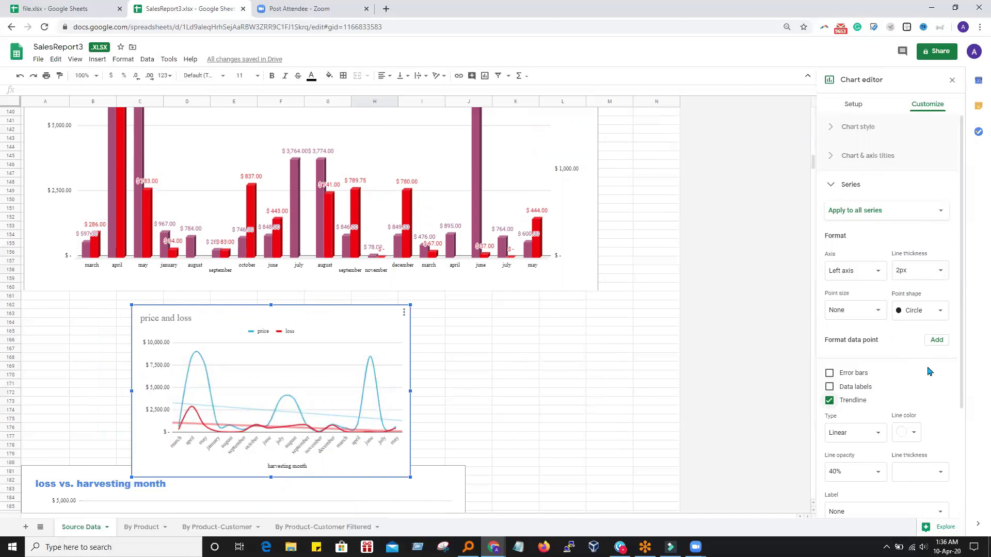
Show the R² value for all trendlines of the price and loss chart.
{"action": "scroll", "coordinate": [913, 387], "scroll_direction": "down", "scroll_amount": 1}
{"action": "scroll", "coordinate": [912, 387], "scroll_direction": "down", "scroll_amount": 2}
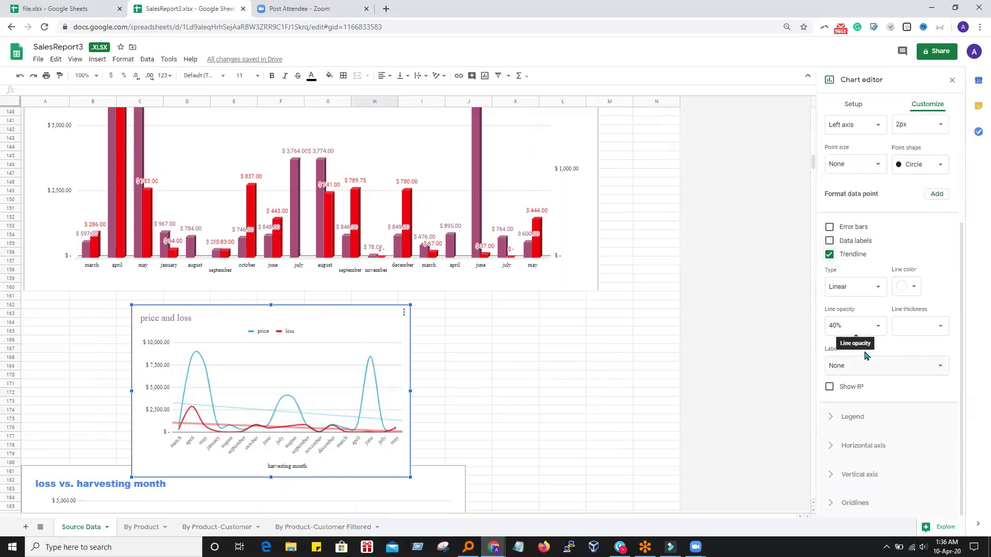
{"action": "scroll", "coordinate": [844, 367], "scroll_direction": "down", "scroll_amount": 1}
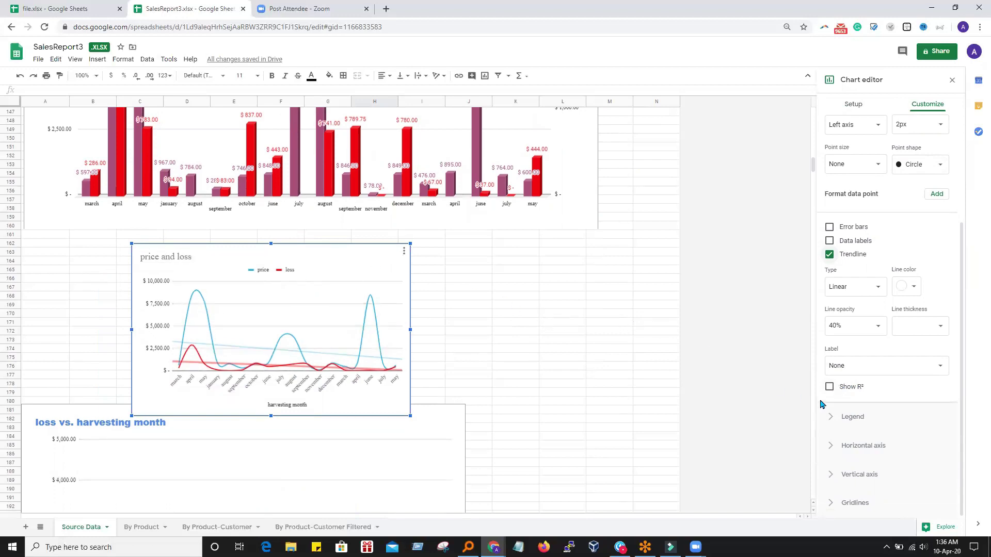
{"action": "left_click", "coordinate": [830, 387]}
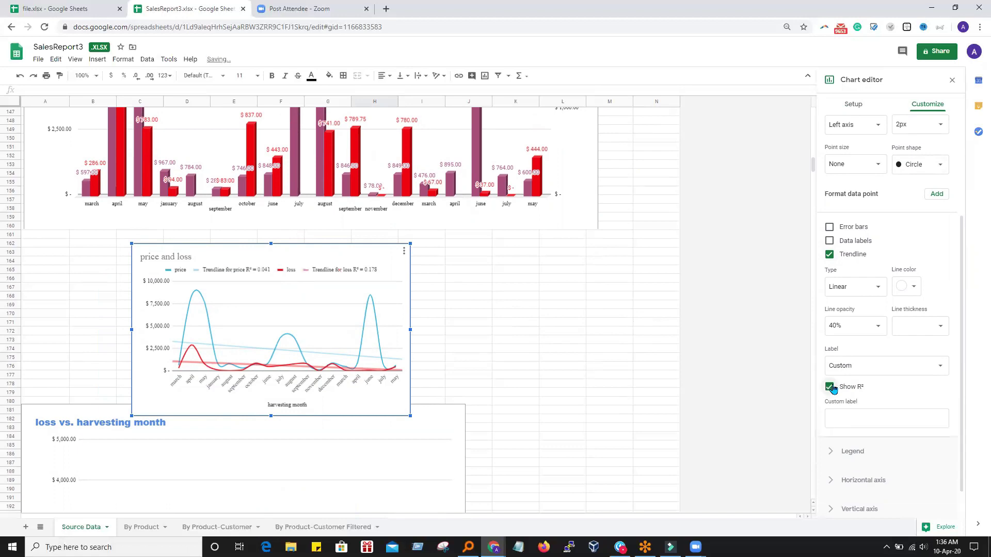
Enlarge the price and loss chart and set its trendline label to Use Equation.
{"action": "left_click_drag", "start_coordinate": [410, 415], "coordinate": [655, 537]}
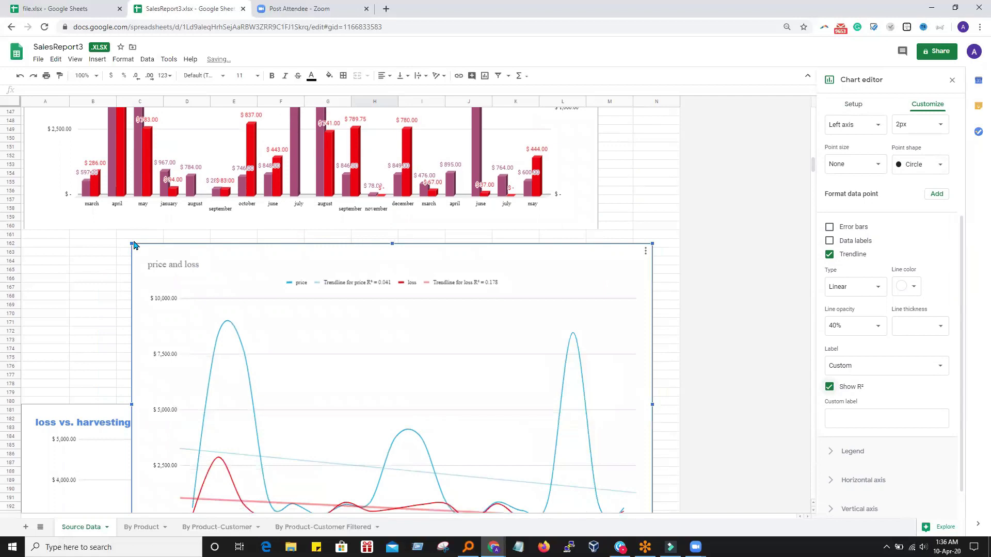
{"action": "left_click_drag", "start_coordinate": [129, 243], "coordinate": [20, 164]}
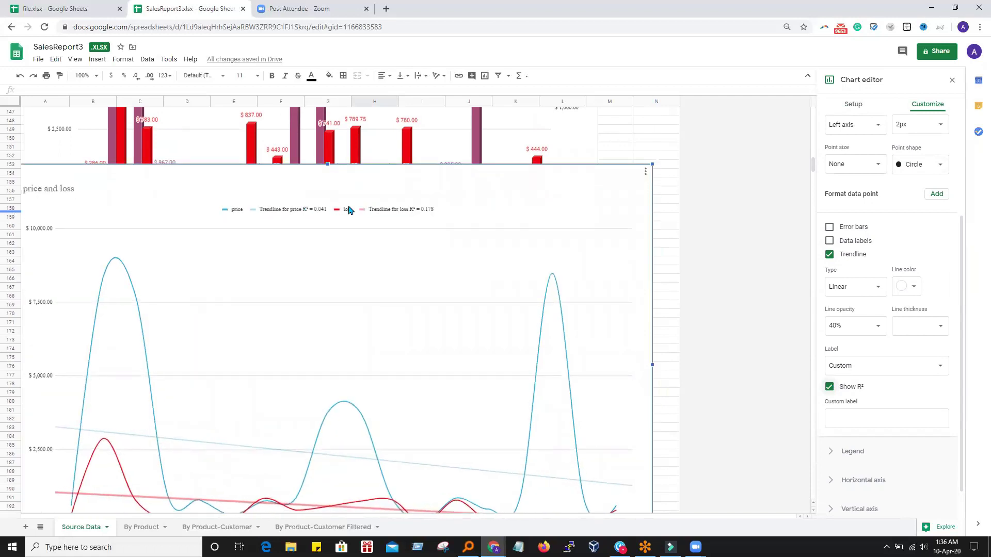
{"action": "left_click", "coordinate": [885, 367]}
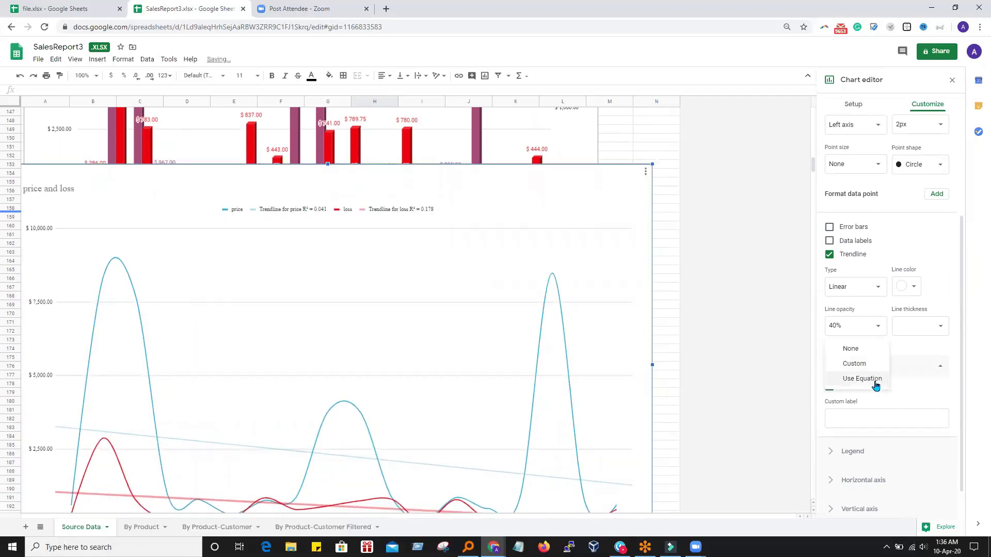
{"action": "left_click", "coordinate": [871, 383]}
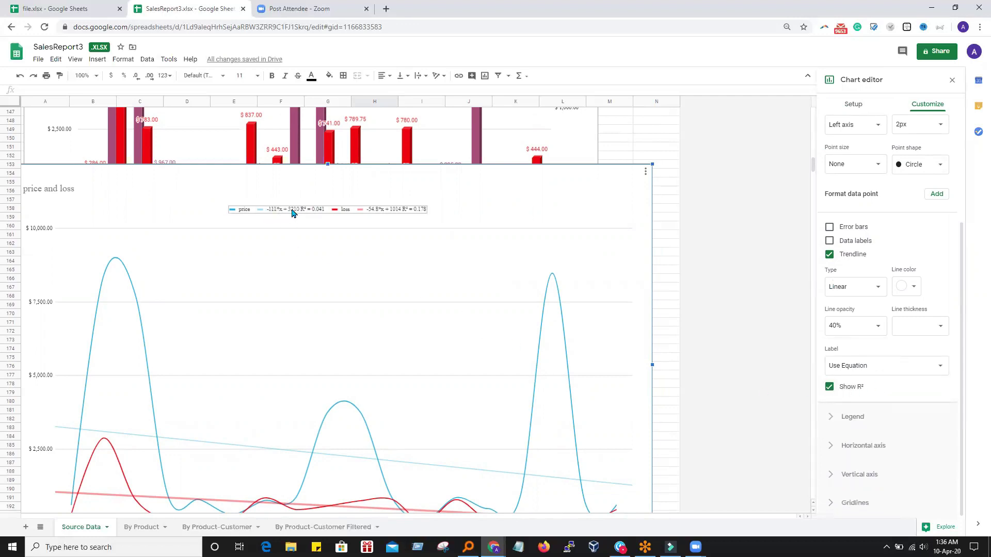
Move the price and loss chart higher and shrink it so it clears the loss vs. harvesting month chart.
{"action": "left_click_drag", "start_coordinate": [260, 180], "coordinate": [288, 132]}
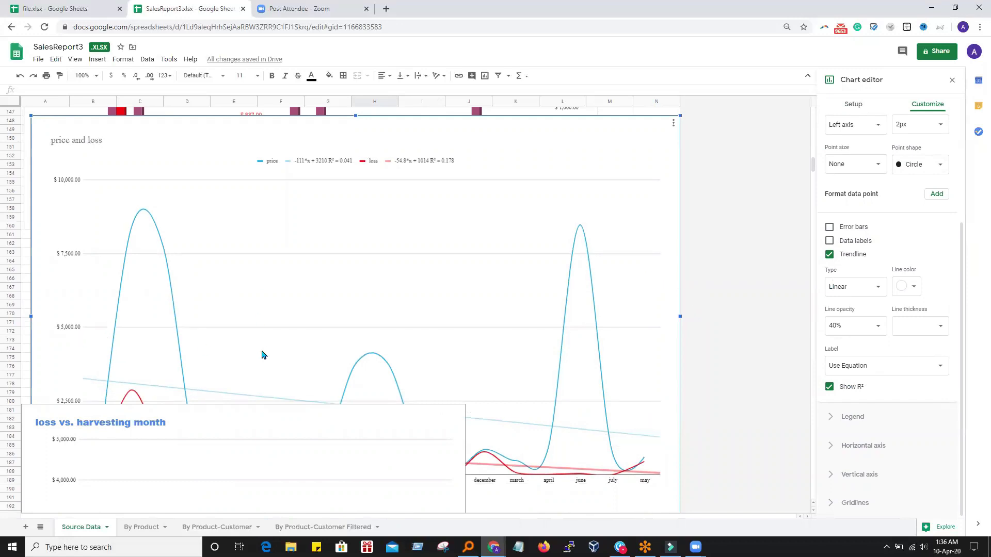
{"action": "scroll", "coordinate": [261, 355], "scroll_direction": "down", "scroll_amount": 5}
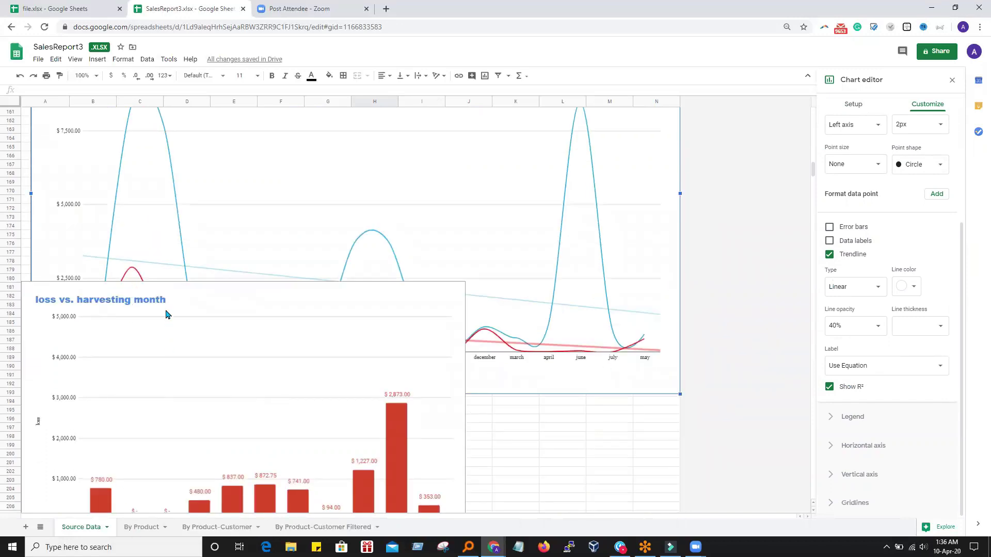
{"action": "left_click", "coordinate": [558, 458]}
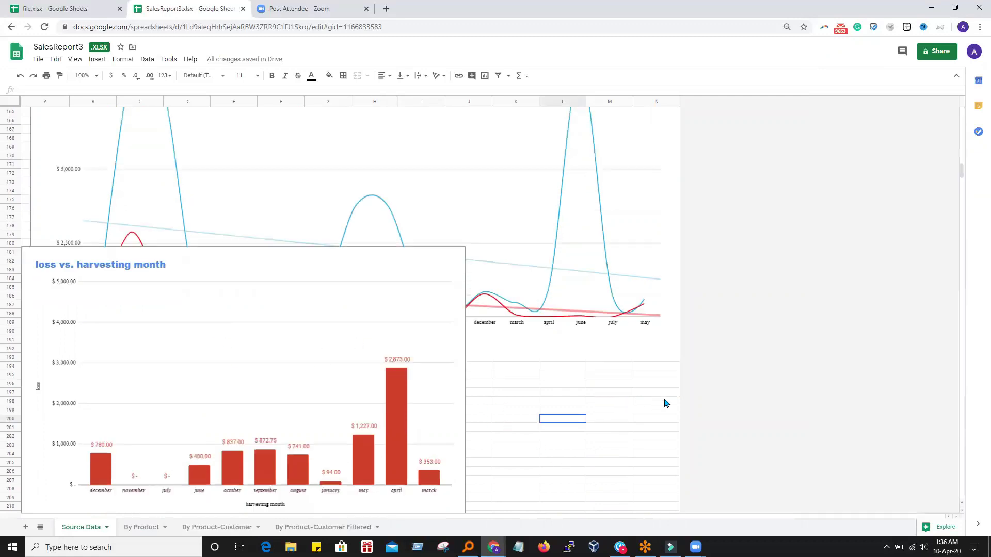
{"action": "left_click", "coordinate": [633, 305]}
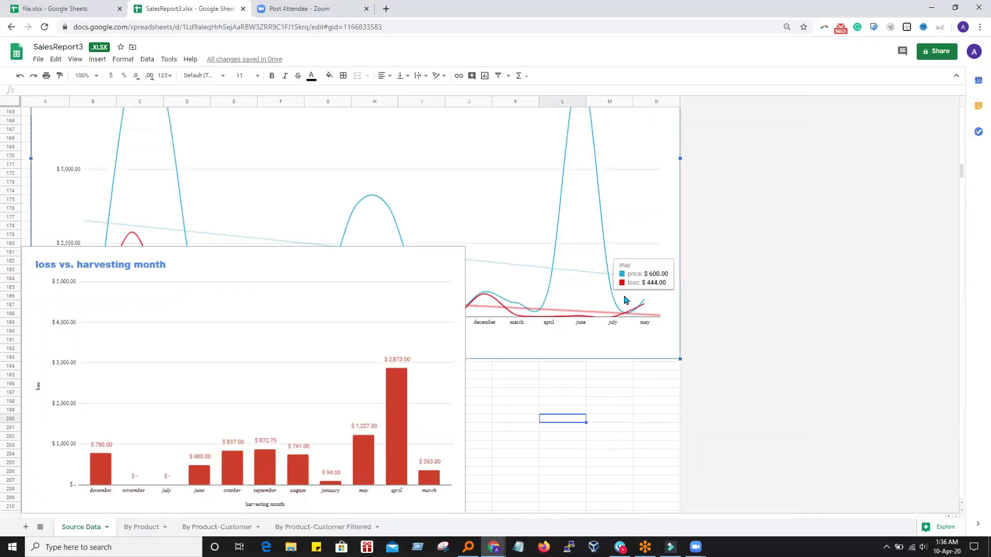
{"action": "left_click_drag", "start_coordinate": [681, 359], "coordinate": [435, 208]}
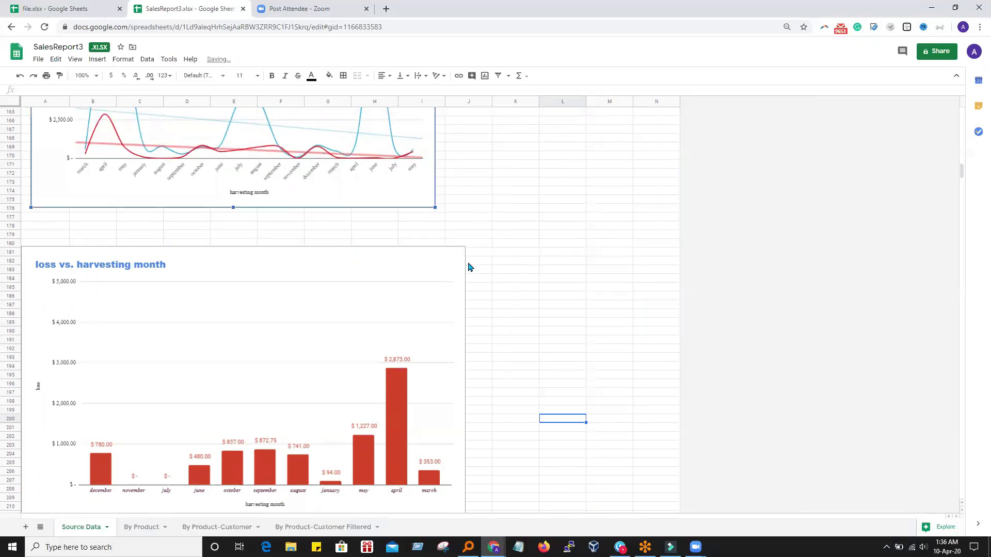
Shrink the loss vs. harvesting month chart and enlarge the price and loss chart to span about columns A to M.
{"action": "left_click", "coordinate": [325, 279]}
{"action": "left_click_drag", "start_coordinate": [74, 350], "coordinate": [317, 506]}
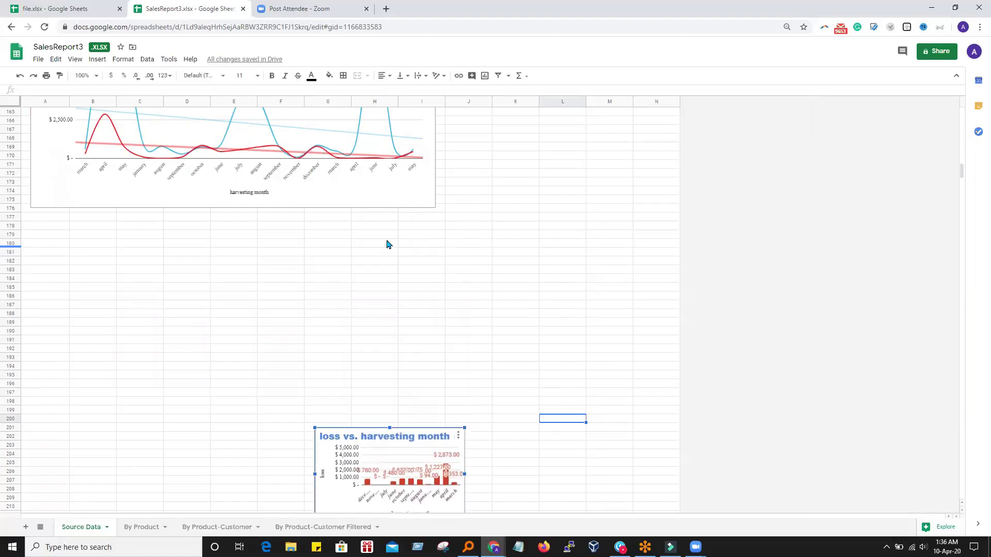
{"action": "scroll", "coordinate": [257, 207], "scroll_direction": "up", "scroll_amount": 4}
{"action": "left_click", "coordinate": [323, 292]}
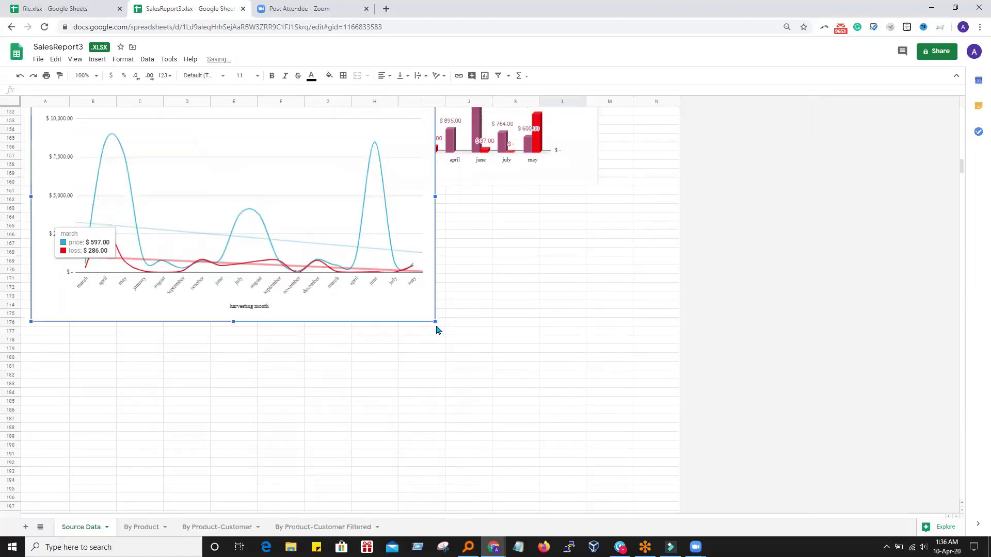
{"action": "left_click_drag", "start_coordinate": [433, 321], "coordinate": [767, 511]}
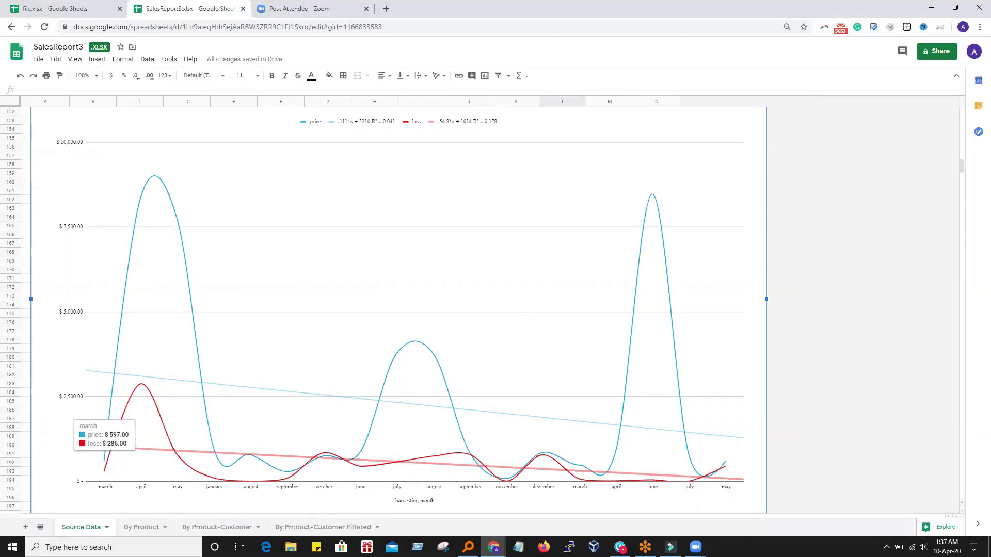
{"action": "scroll", "coordinate": [748, 474], "scroll_direction": "down", "scroll_amount": 3}
{"action": "left_click_drag", "start_coordinate": [721, 438], "coordinate": [640, 360]}
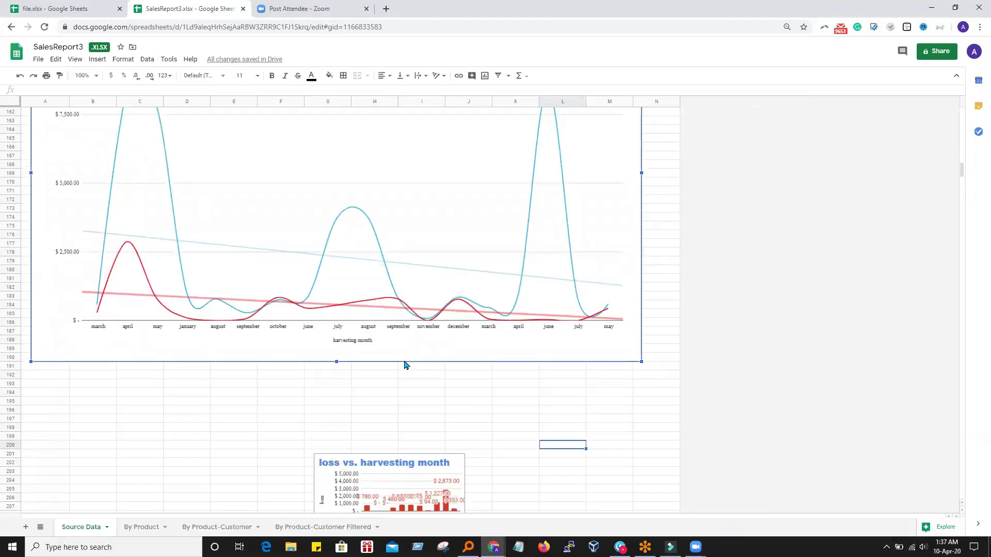
Open the price and loss chart for editing and show its customization settings.
{"action": "scroll", "coordinate": [565, 249], "scroll_direction": "up", "scroll_amount": 5}
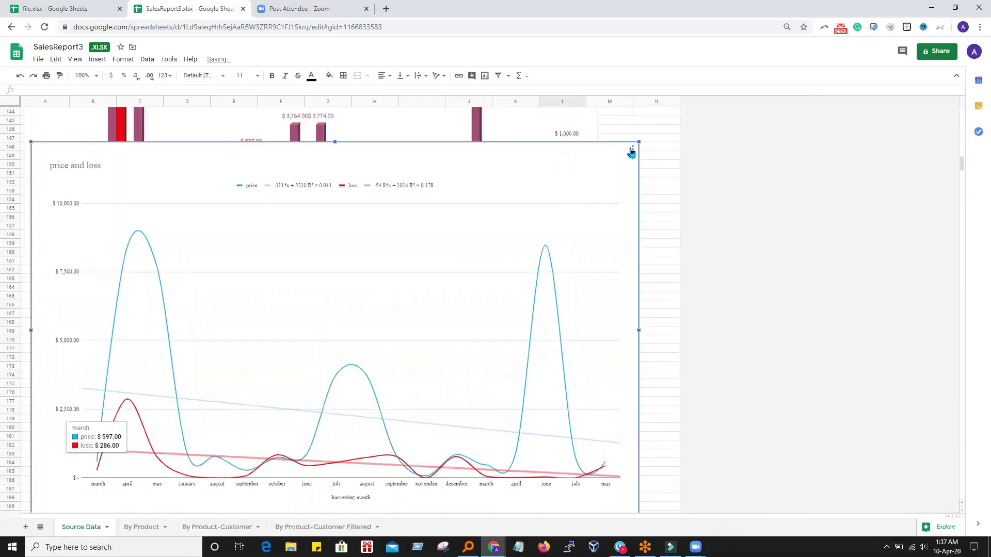
{"action": "left_click", "coordinate": [631, 151]}
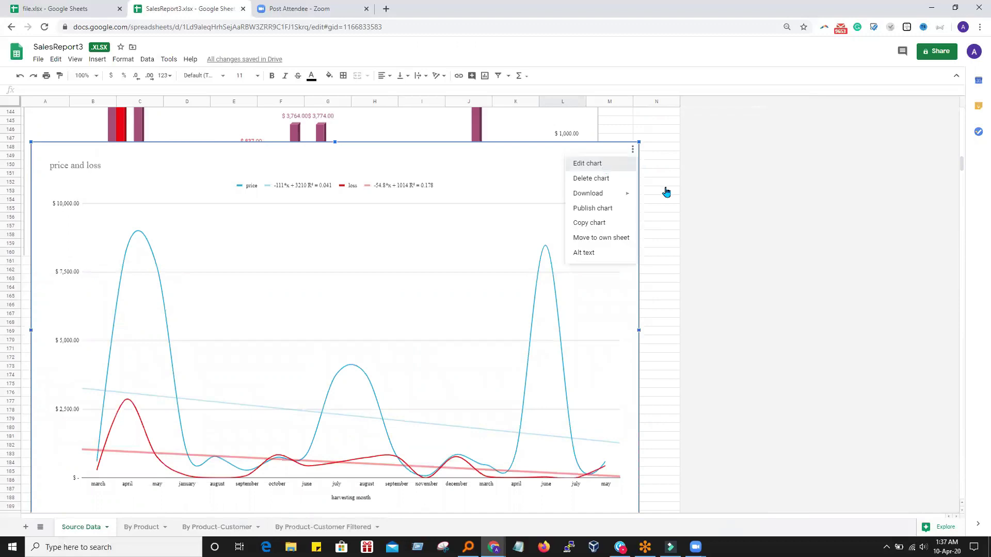
{"action": "key", "text": "Return"}
{"action": "left_click", "coordinate": [936, 106]}
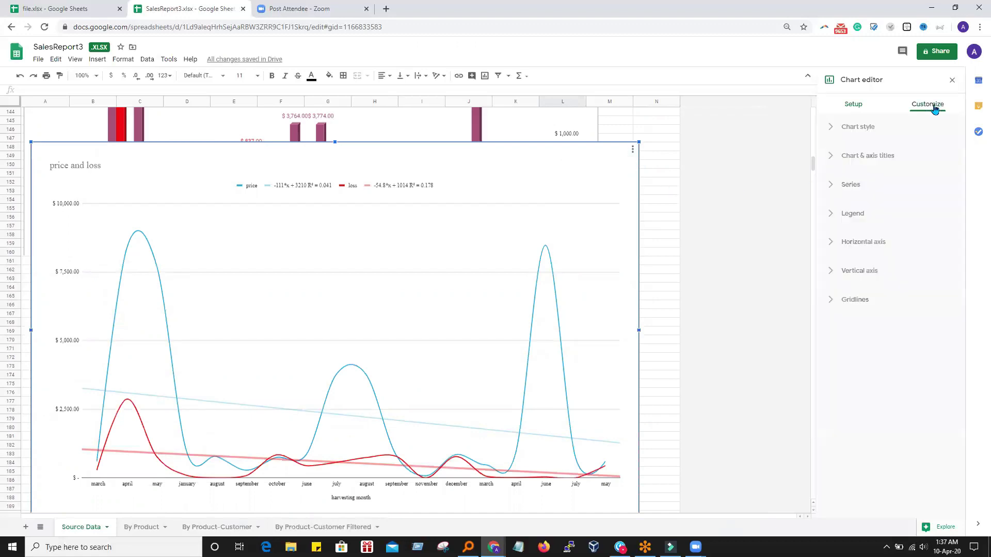
Add error bars to all series of the price and loss chart, using the Percent type with value 5.
{"action": "left_click", "coordinate": [832, 191]}
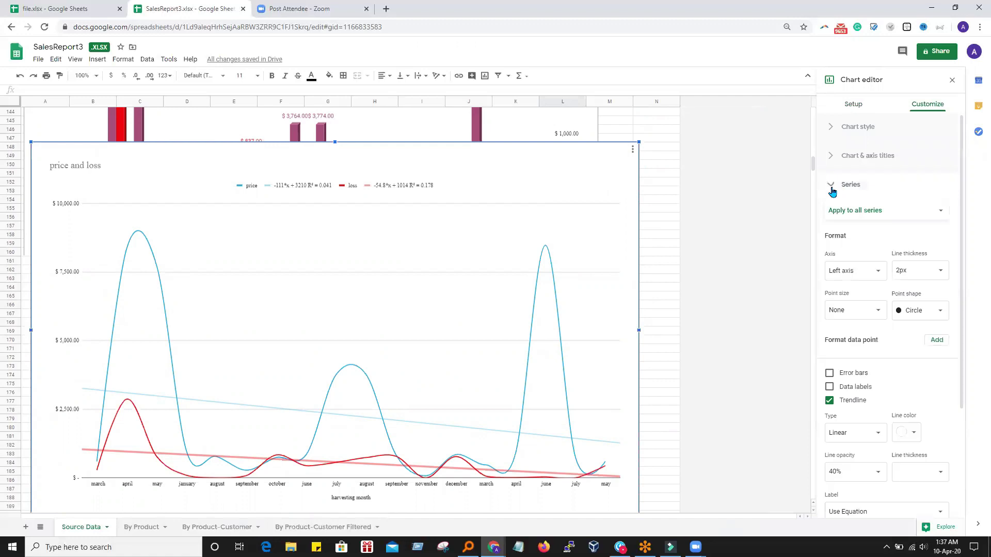
{"action": "scroll", "coordinate": [891, 382], "scroll_direction": "down", "scroll_amount": 2}
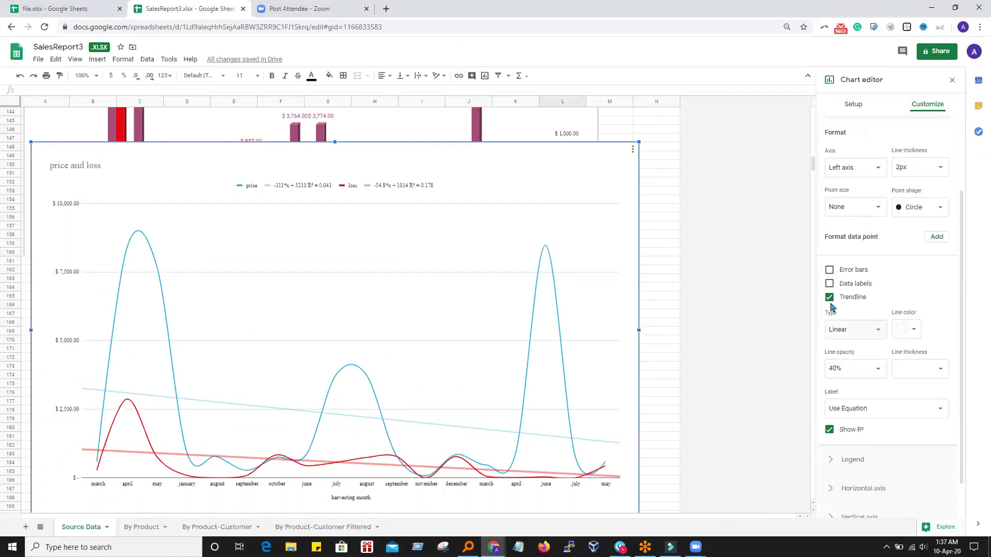
{"action": "left_click", "coordinate": [830, 271]}
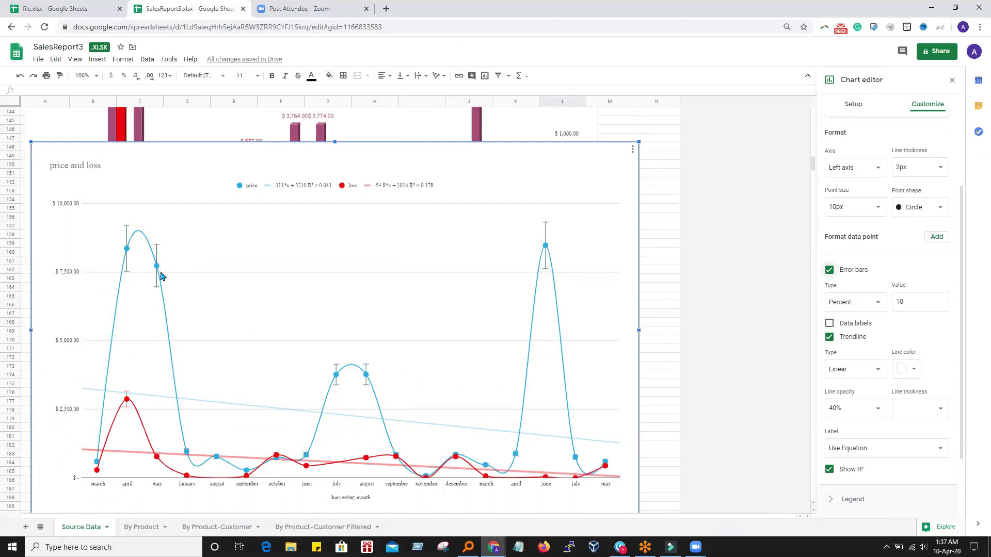
{"action": "left_click", "coordinate": [912, 305]}
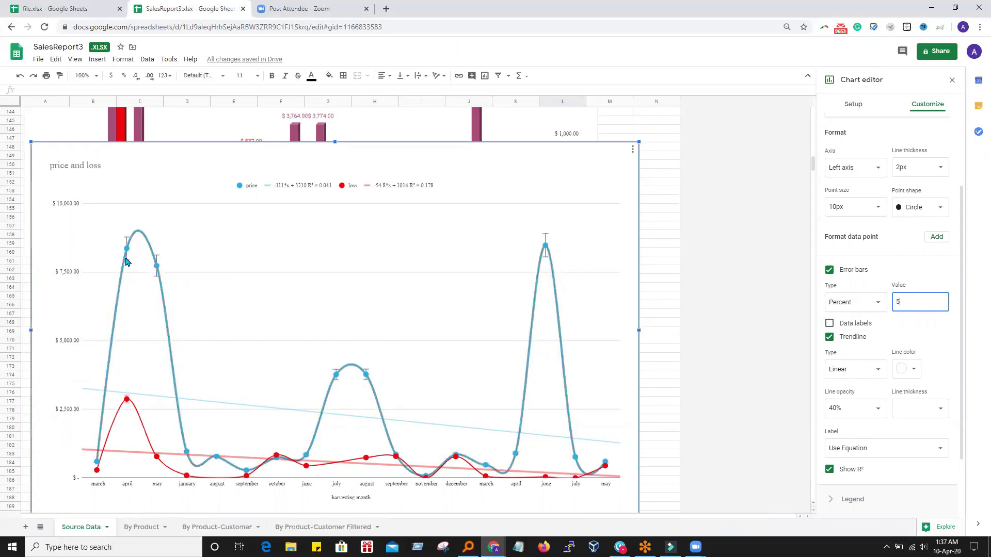
Try the Constant error bar type with values 5 and 2, and remove the error bars by setting their type to None.
{"action": "left_click", "coordinate": [879, 304]}
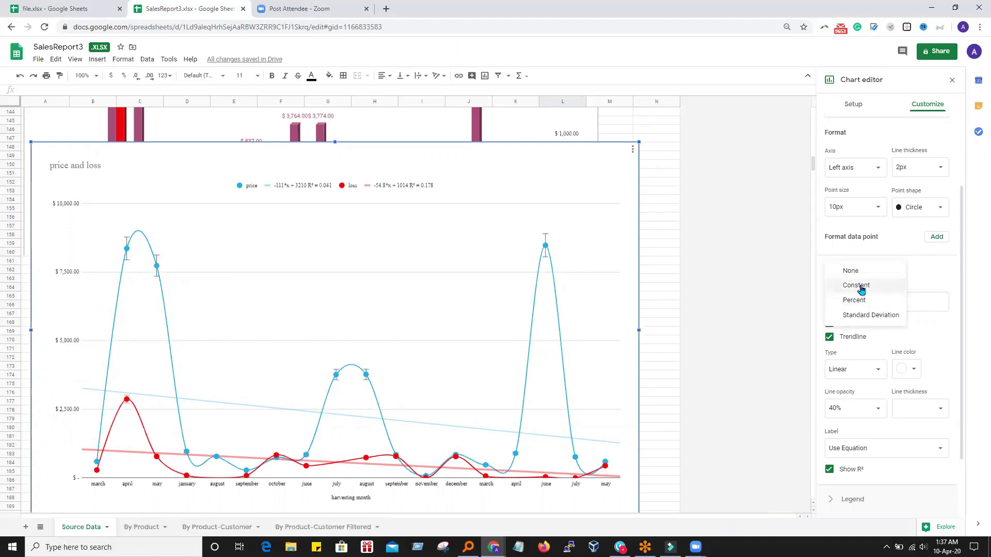
{"action": "left_click", "coordinate": [861, 291]}
{"action": "left_click", "coordinate": [913, 302]}
{"action": "type", "text": "5"}
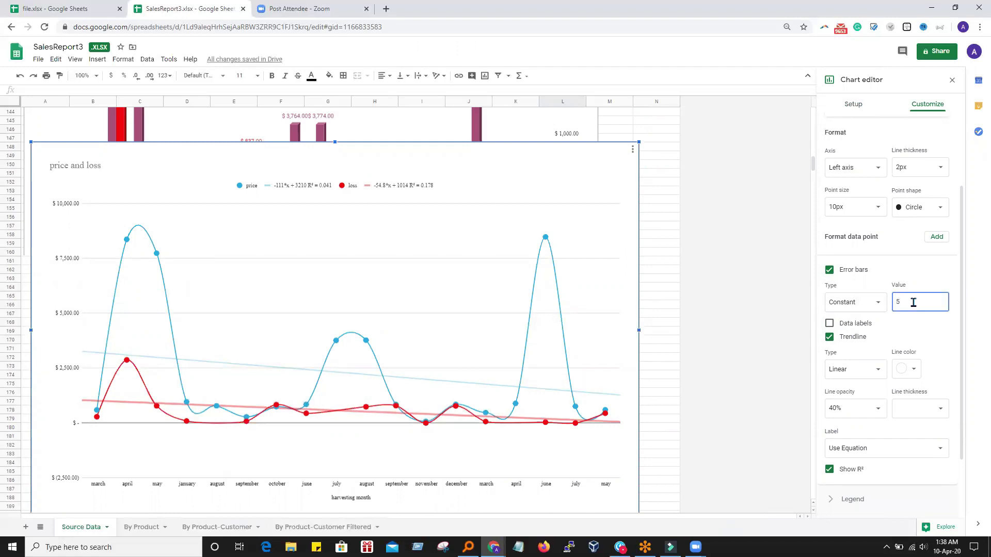
{"action": "key", "text": "ctrl+a"}
{"action": "type", "text": "2"}
{"action": "left_click", "coordinate": [829, 326]}
{"action": "key", "text": "ctrl+z"}
{"action": "left_click", "coordinate": [878, 302]}
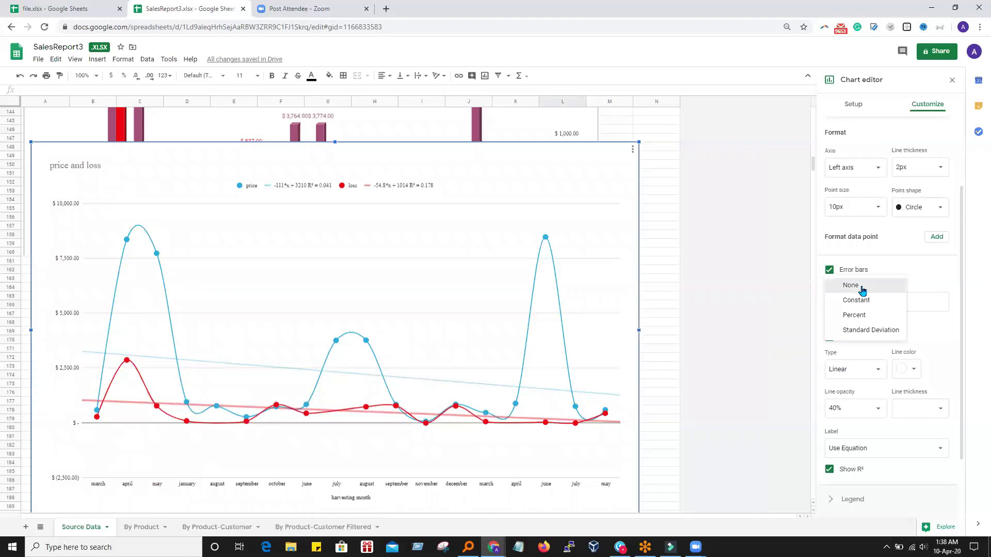
{"action": "left_click", "coordinate": [861, 287]}
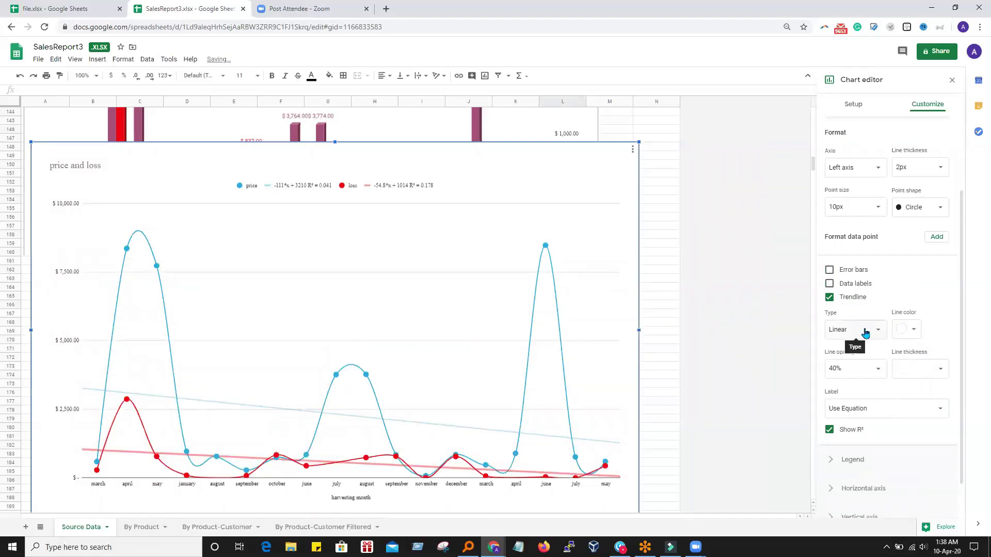
Try Standard Deviation error bars on all series and set the error bar type back to None.
{"action": "left_click", "coordinate": [830, 270]}
{"action": "left_click", "coordinate": [881, 304]}
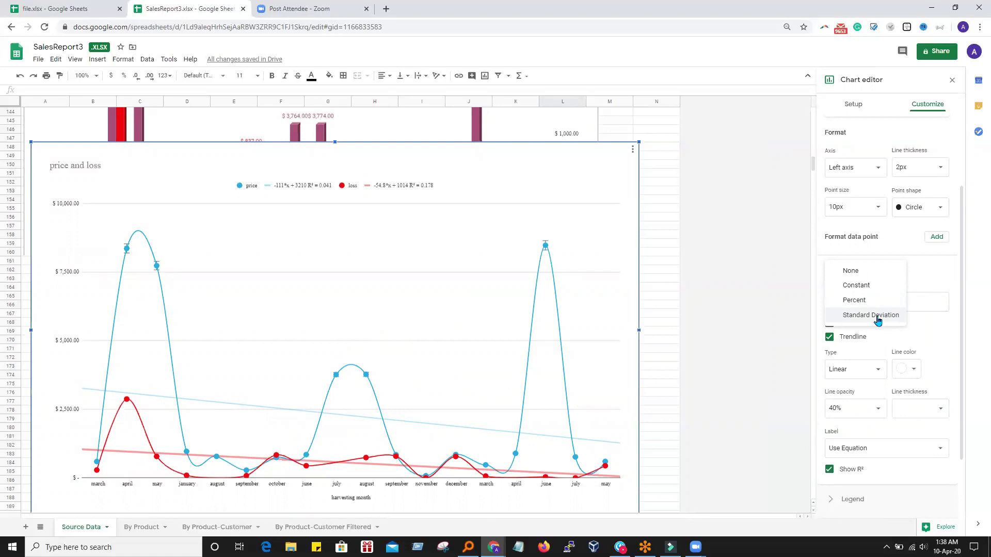
{"action": "left_click", "coordinate": [900, 314]}
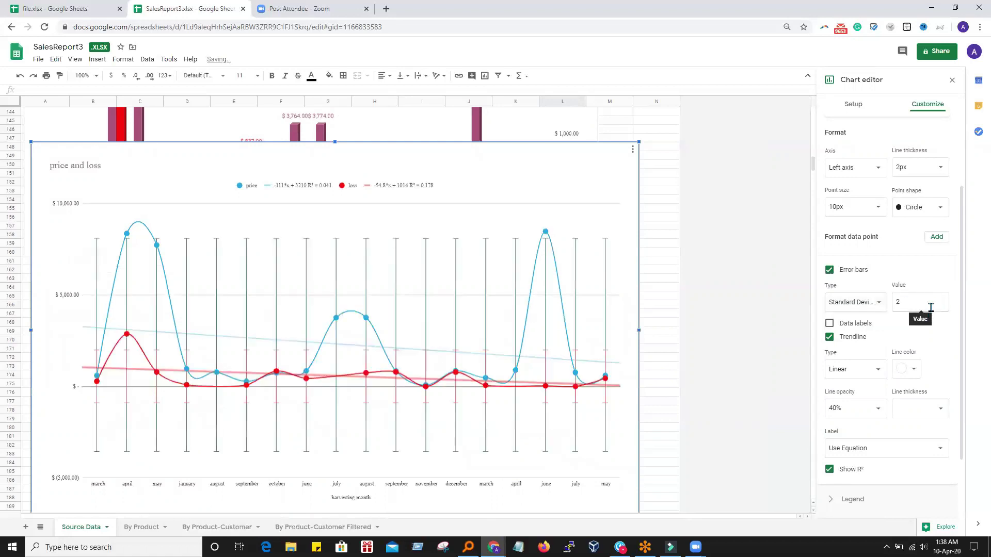
{"action": "left_click", "coordinate": [879, 305]}
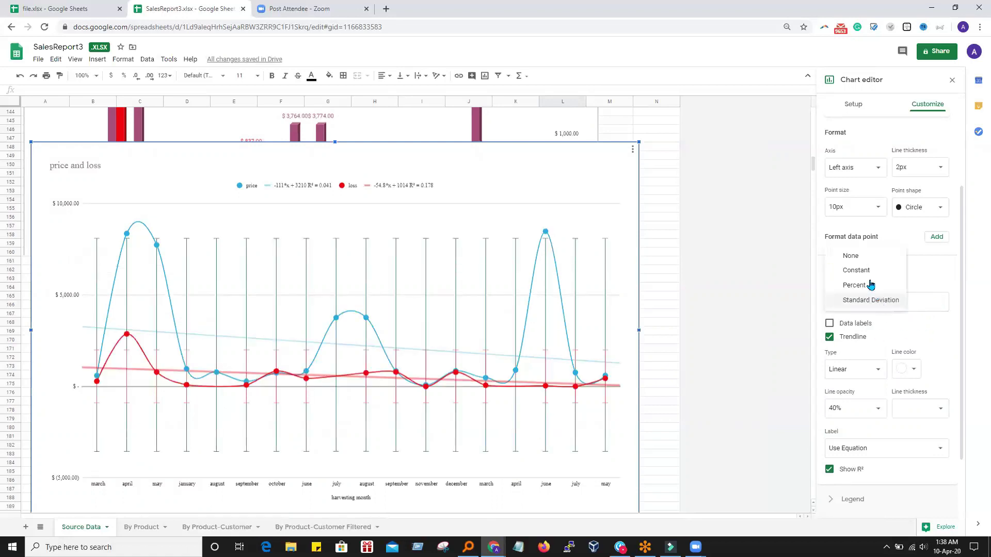
{"action": "left_click", "coordinate": [857, 258]}
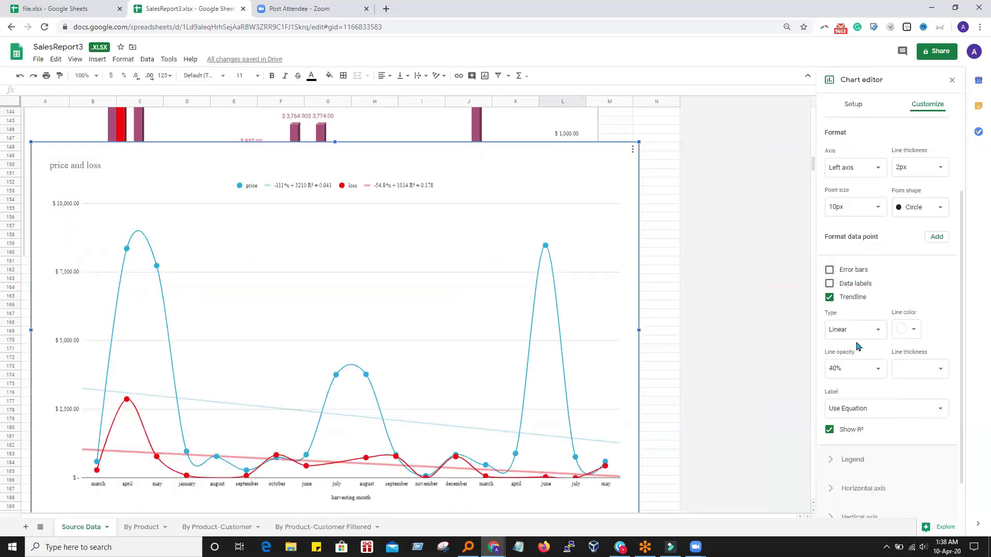
Review the available trendline types without changing them and turn on data labels for all series.
{"action": "scroll", "coordinate": [860, 346], "scroll_direction": "down", "scroll_amount": 1}
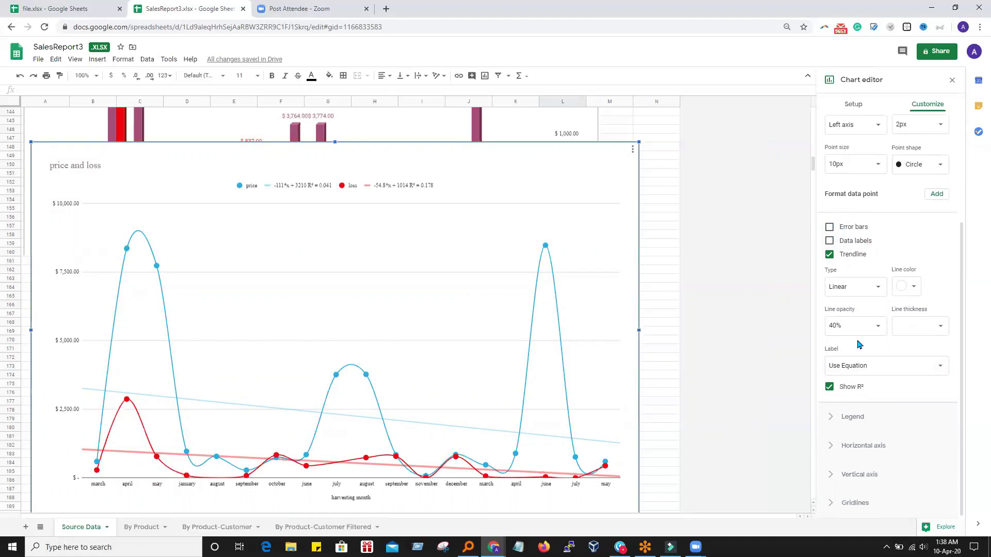
{"action": "left_click", "coordinate": [878, 290]}
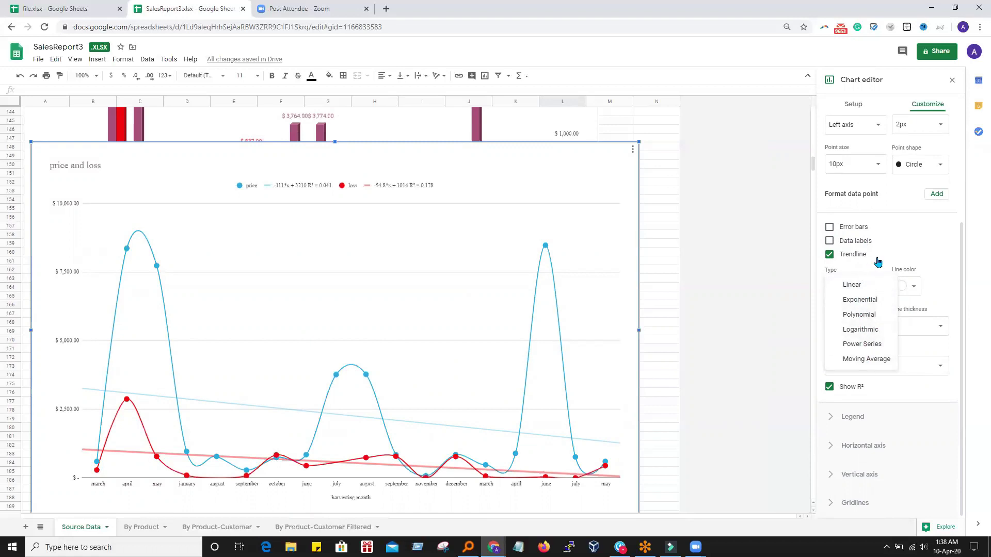
{"action": "left_click", "coordinate": [915, 251]}
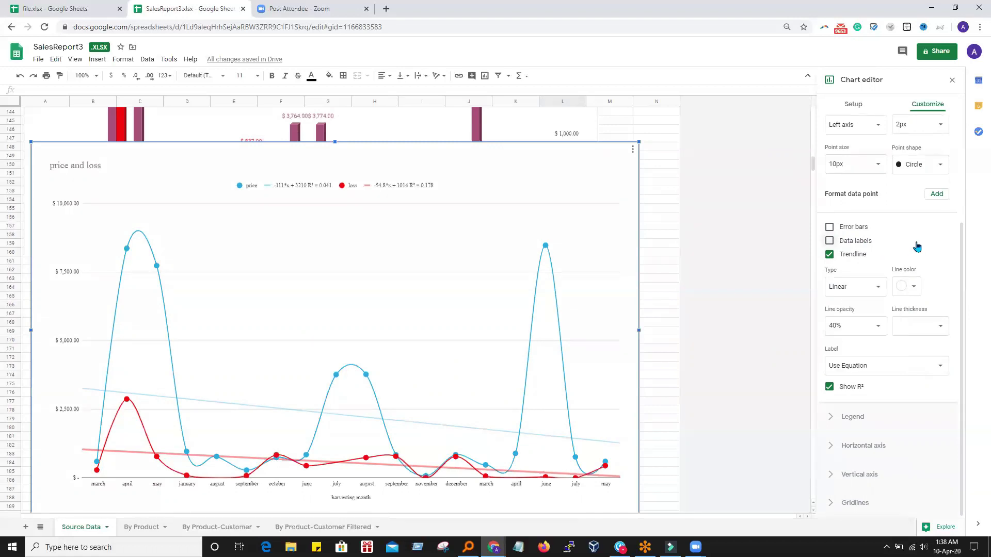
{"action": "left_click", "coordinate": [829, 240]}
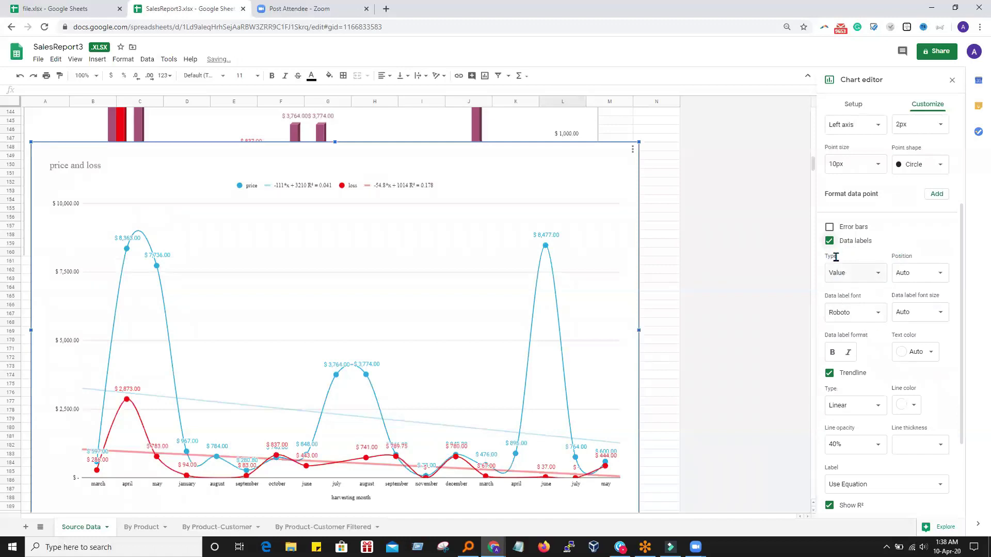
Turn the trendlines for all series off and back on, keeping the Linear type.
{"action": "left_click", "coordinate": [829, 377]}
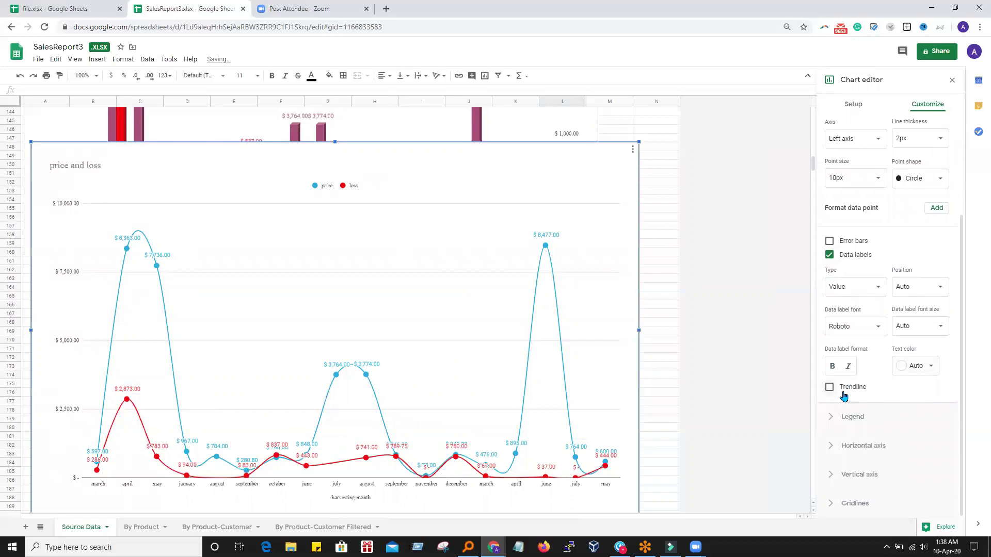
{"action": "left_click", "coordinate": [829, 387]}
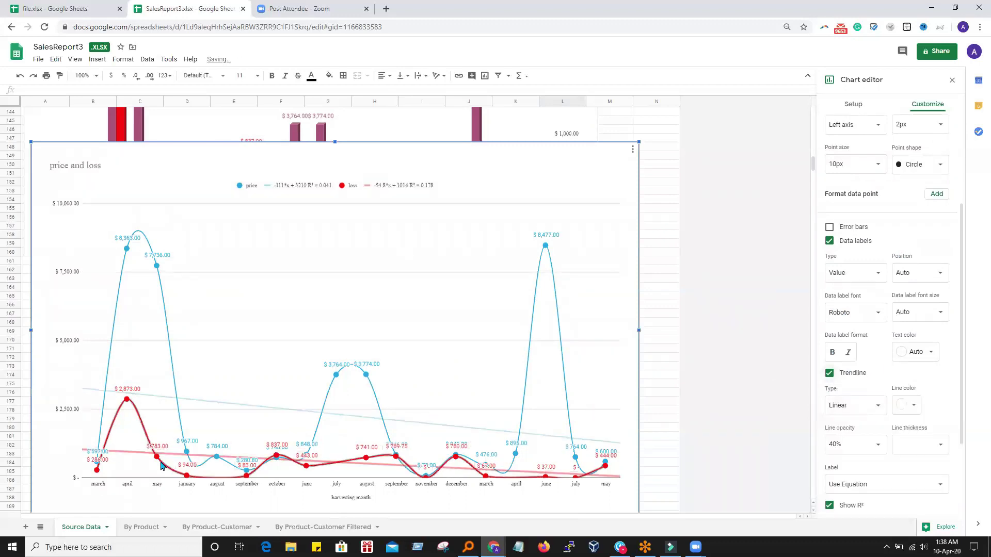
{"action": "left_click", "coordinate": [830, 377]}
{"action": "left_click", "coordinate": [872, 400]}
Set the trendlines to 60% opacity and 4px thickness, and hide their R² values.
{"action": "scroll", "coordinate": [880, 406], "scroll_direction": "down", "scroll_amount": 2}
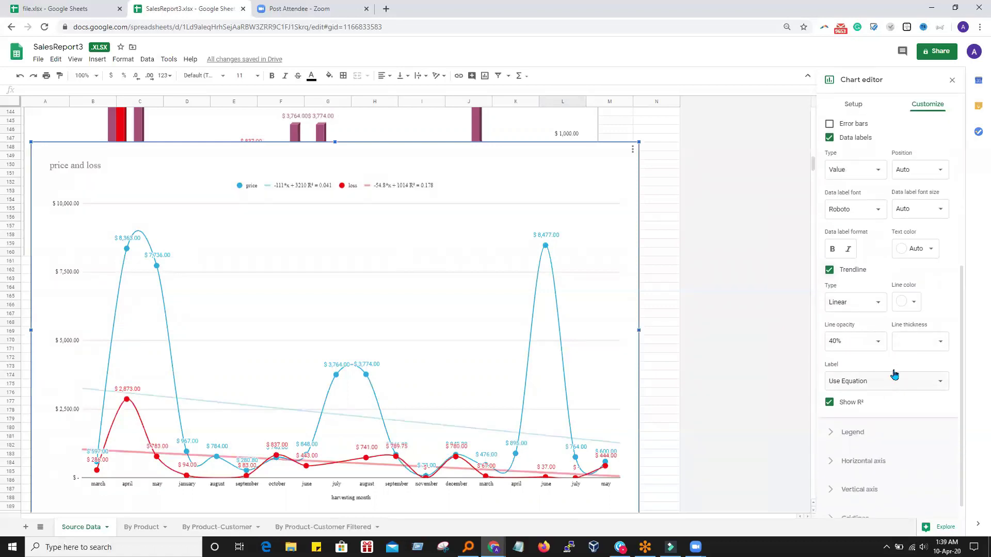
{"action": "left_click", "coordinate": [879, 348]}
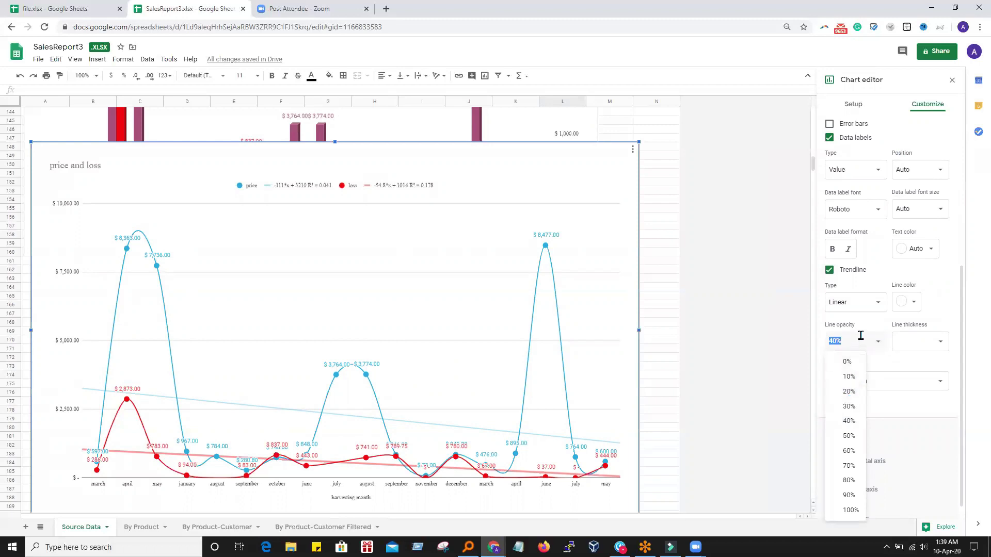
{"action": "left_click", "coordinate": [849, 453]}
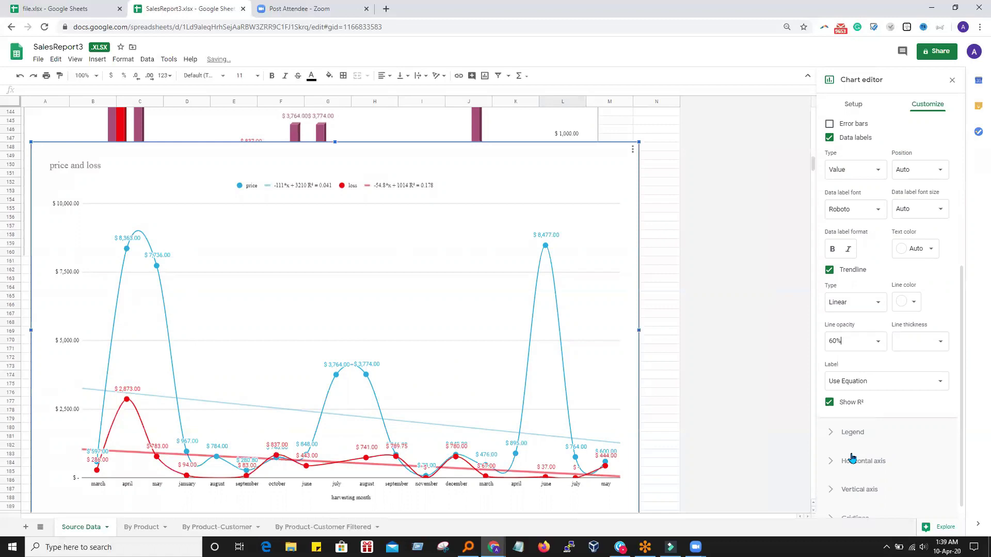
{"action": "left_click", "coordinate": [940, 344]}
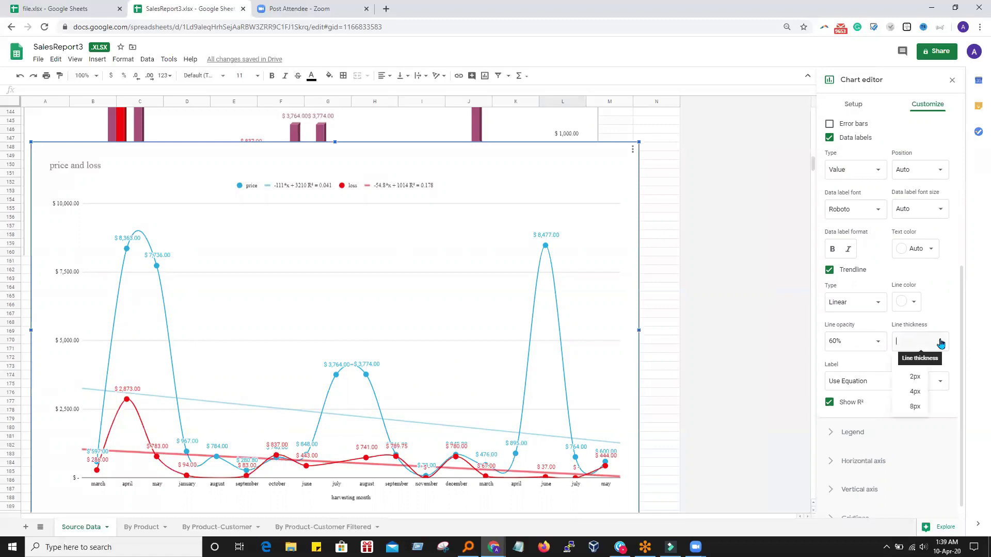
{"action": "left_click", "coordinate": [915, 394]}
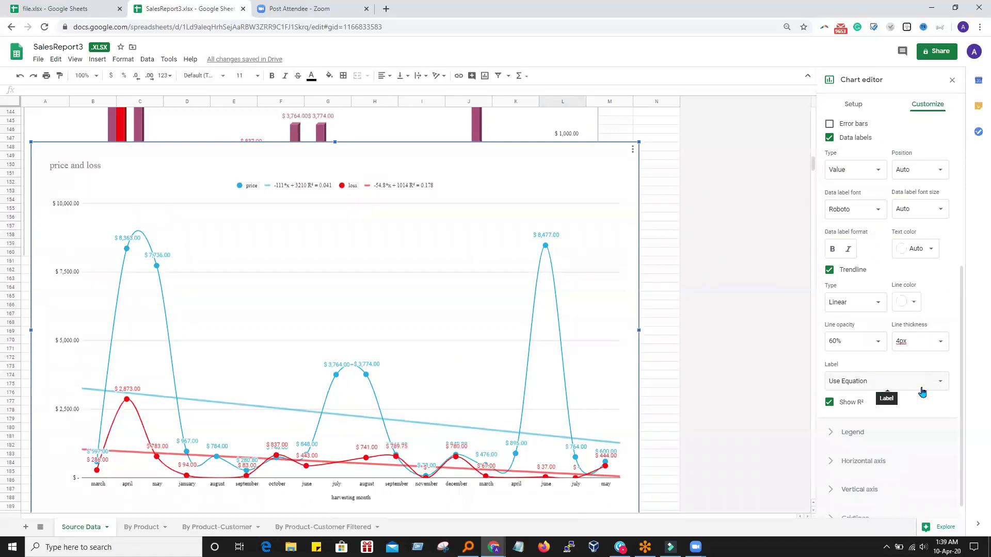
{"action": "left_click", "coordinate": [829, 403]}
Try the Bottom and Top legend positions and place the price and loss chart's legend at Left.
{"action": "left_click", "coordinate": [832, 435]}
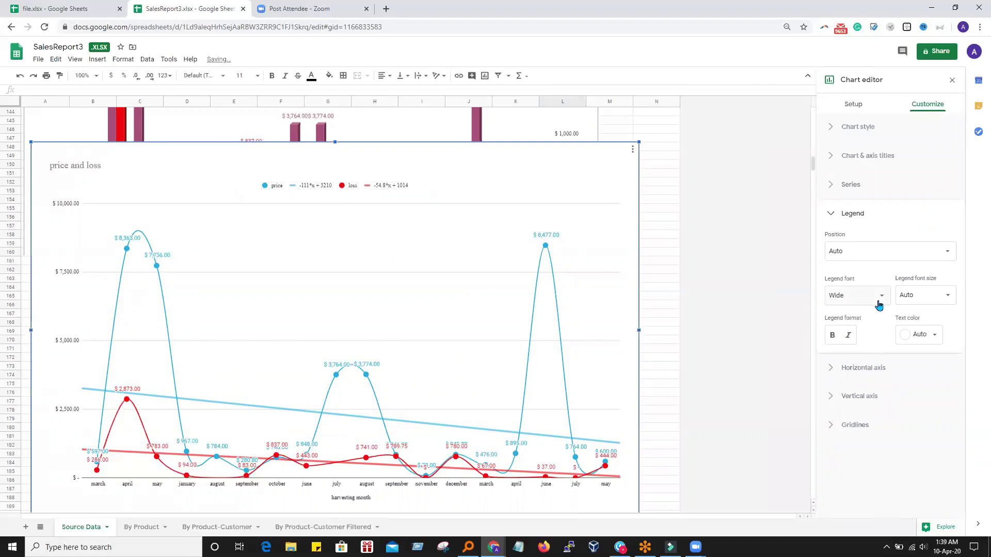
{"action": "left_click", "coordinate": [944, 252]}
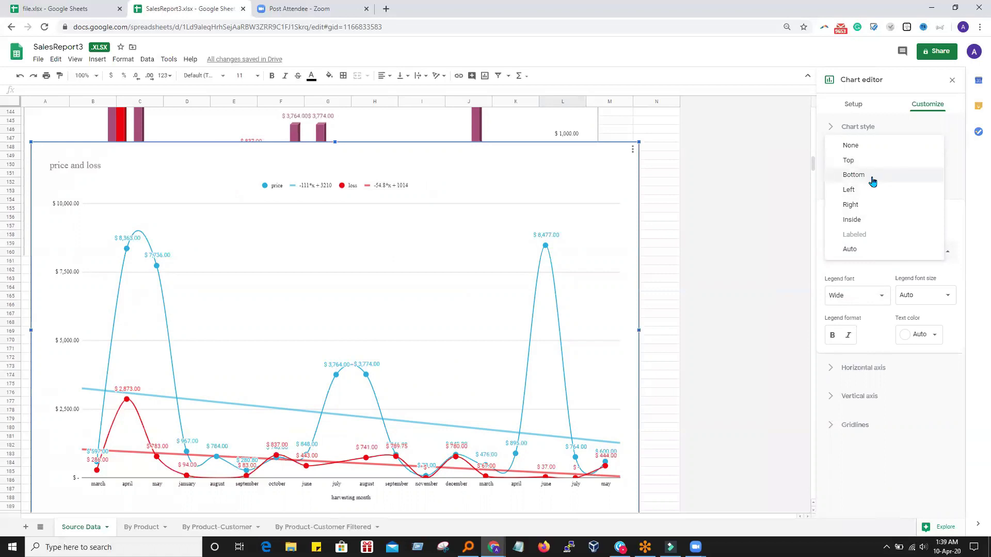
{"action": "left_click", "coordinate": [854, 175]}
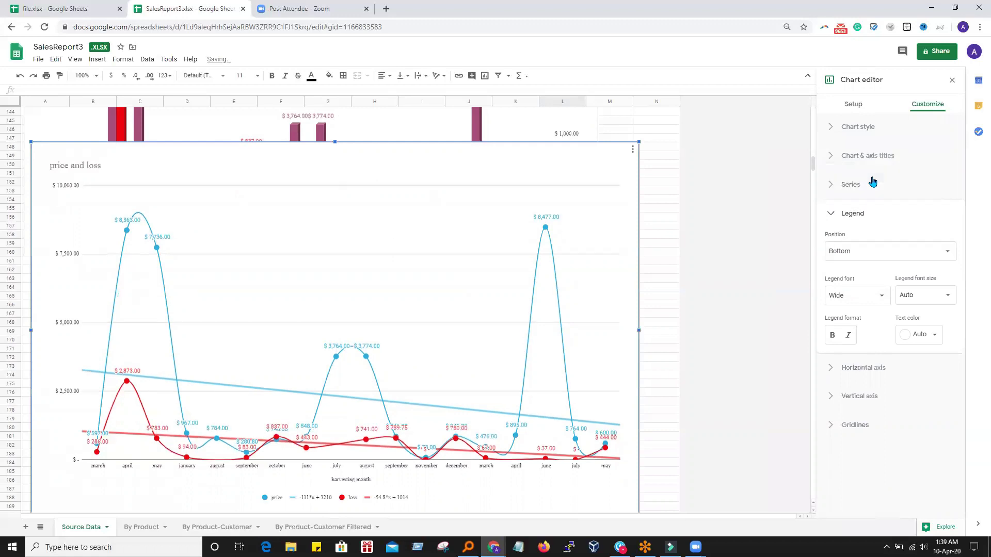
{"action": "left_click", "coordinate": [872, 256]}
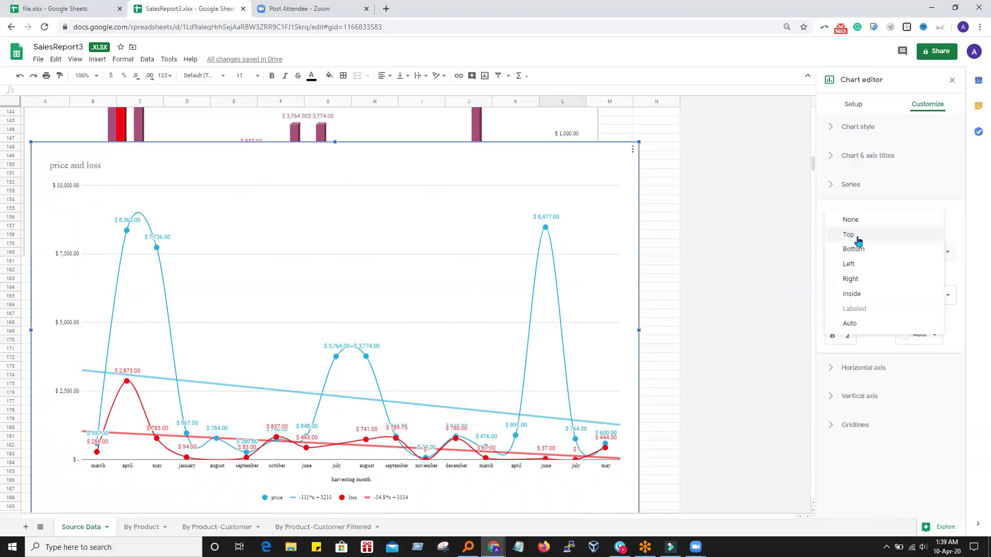
{"action": "left_click", "coordinate": [858, 235]}
{"action": "left_click", "coordinate": [883, 246]}
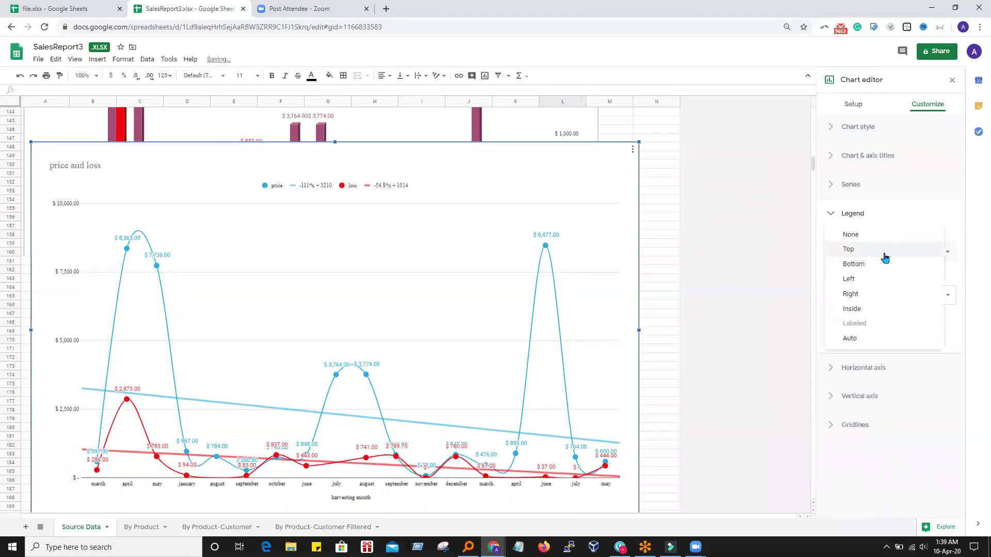
{"action": "left_click", "coordinate": [862, 284]}
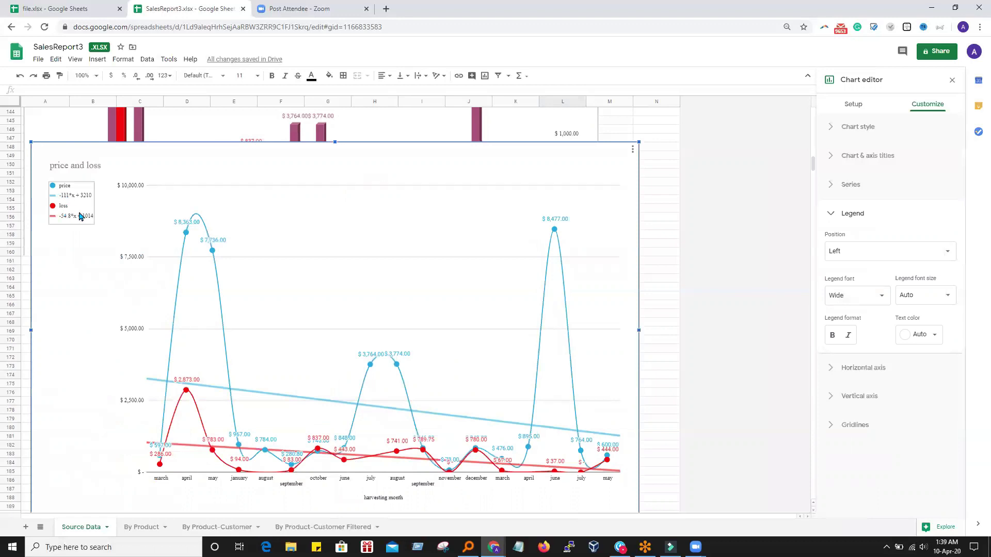
Format the legend text as bold, italic and blue in the Courier New font, and collapse the legend settings.
{"action": "left_click", "coordinate": [848, 336]}
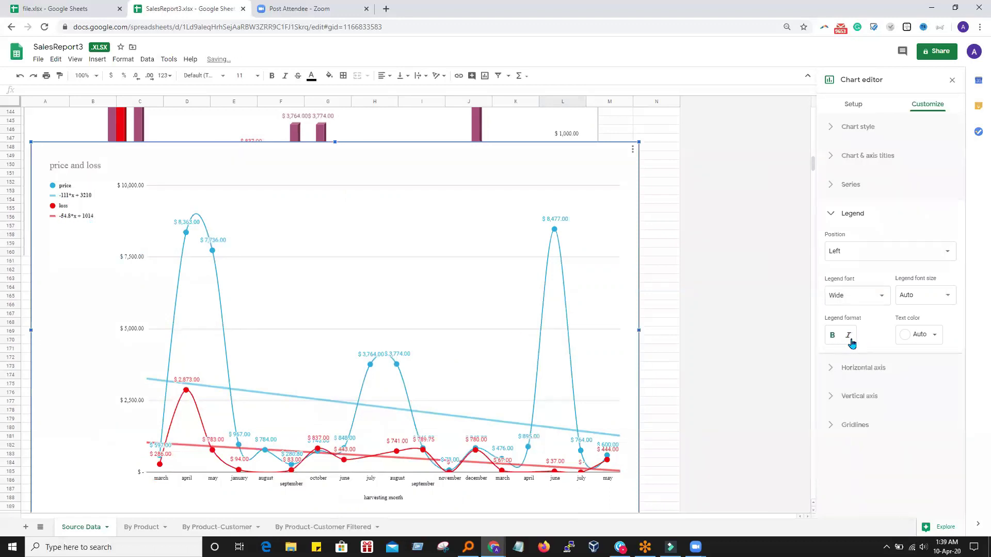
{"action": "left_click", "coordinate": [927, 336]}
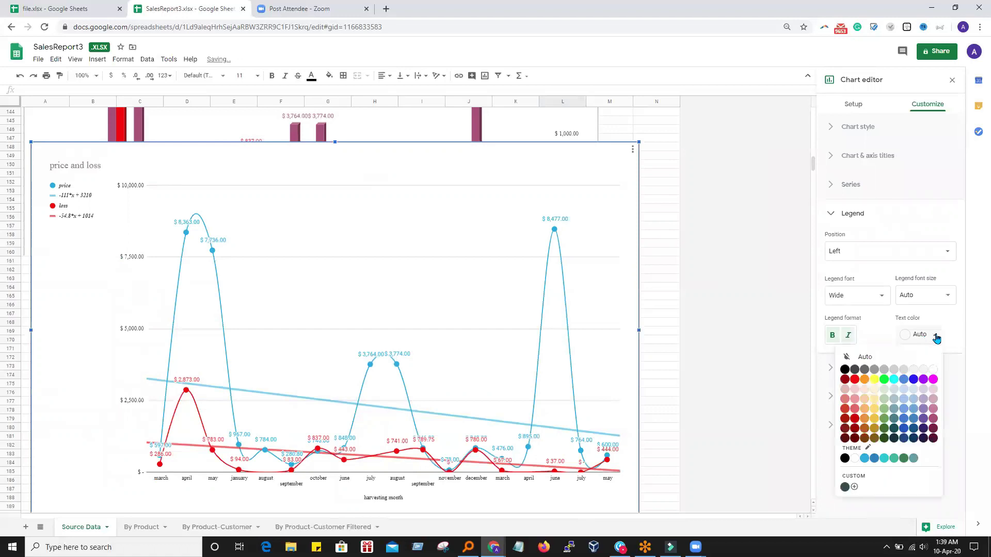
{"action": "left_click", "coordinate": [914, 381]}
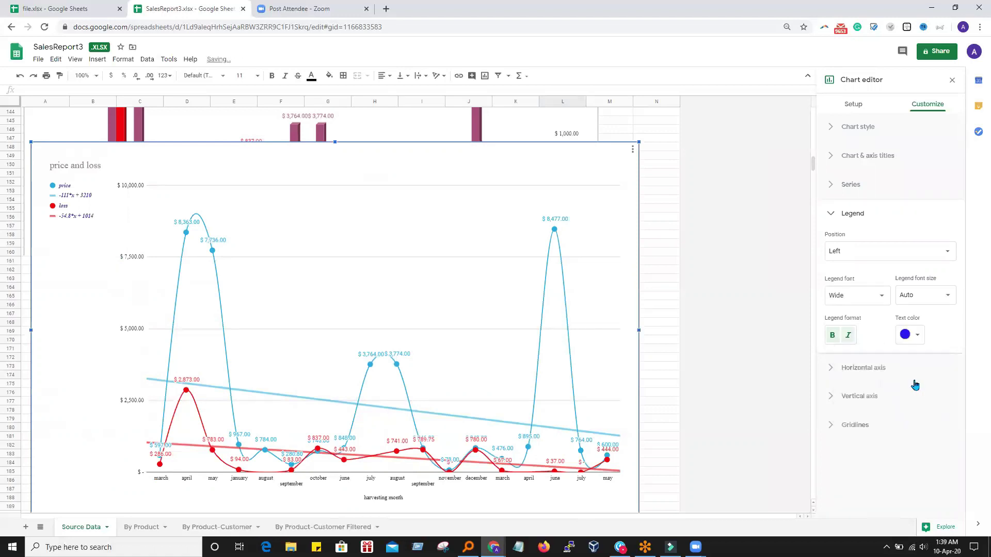
{"action": "left_click", "coordinate": [881, 298]}
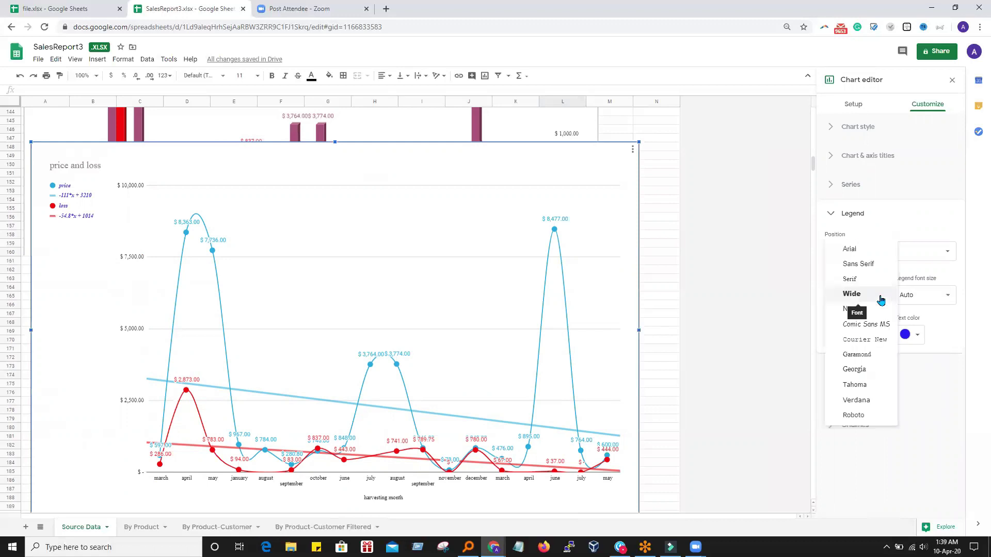
{"action": "left_click", "coordinate": [863, 340]}
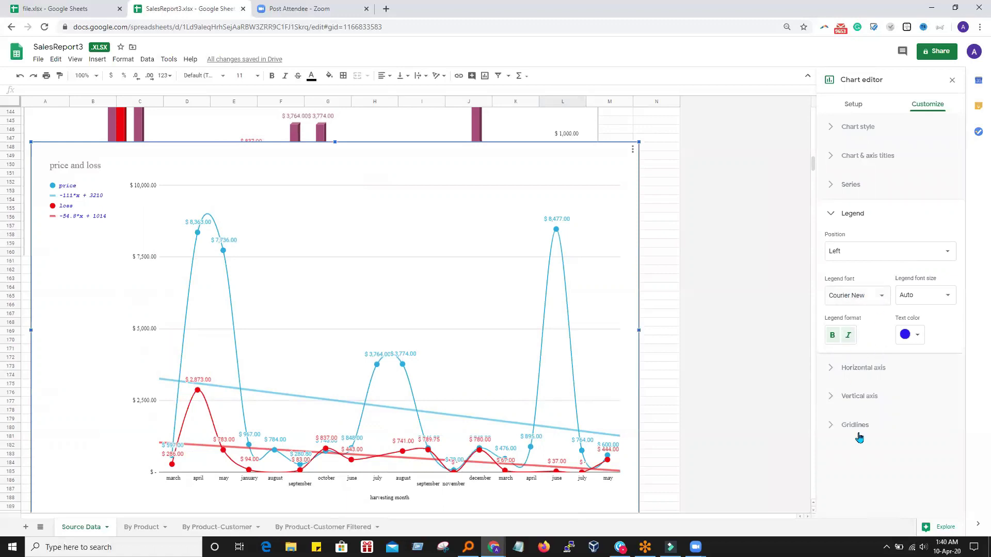
{"action": "left_click", "coordinate": [829, 216]}
{"action": "left_click", "coordinate": [829, 216]}
{"action": "left_click", "coordinate": [829, 216]}
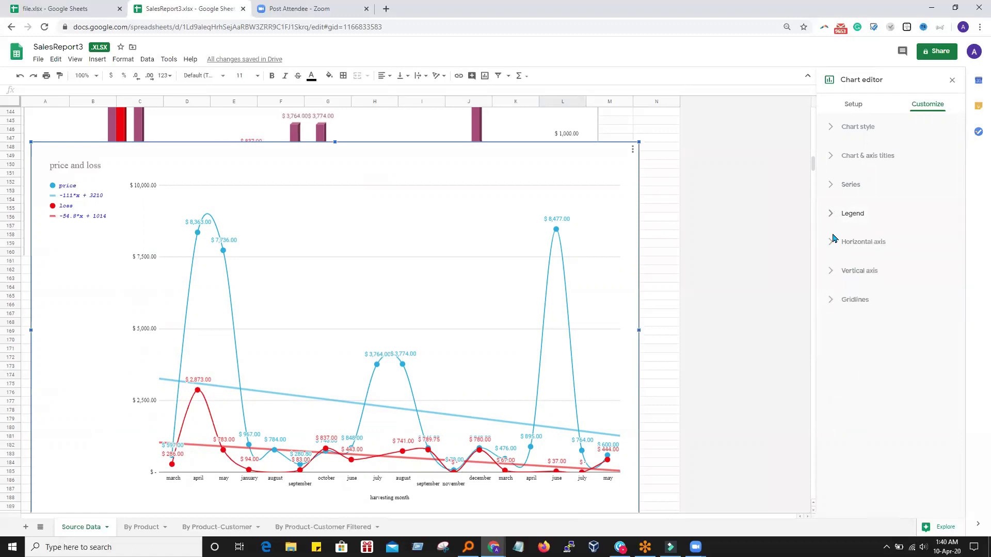
Set the horizontal axis labels of the price and loss chart to Comic Sans MS at size 16.
{"action": "left_click", "coordinate": [872, 242]}
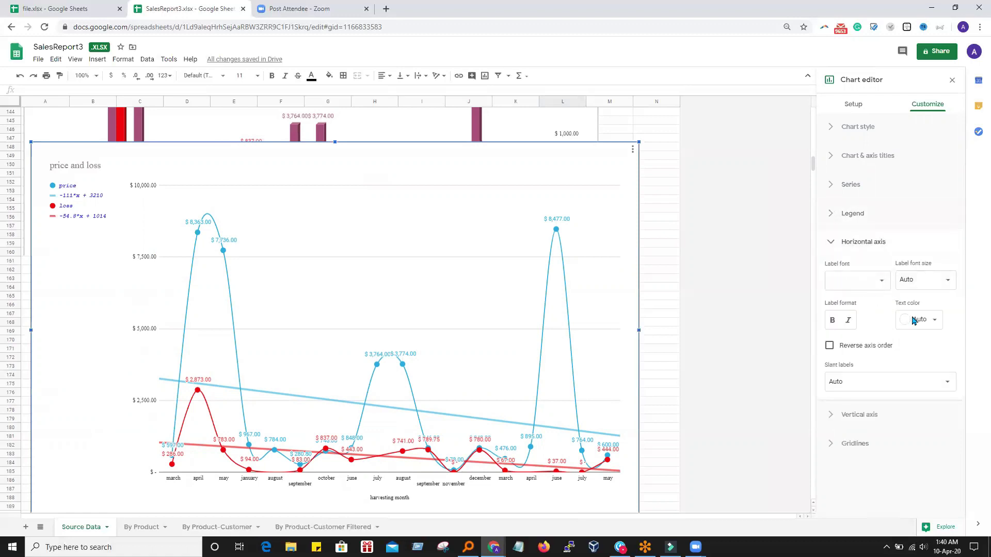
{"action": "scroll", "coordinate": [292, 436], "scroll_direction": "down", "scroll_amount": 3}
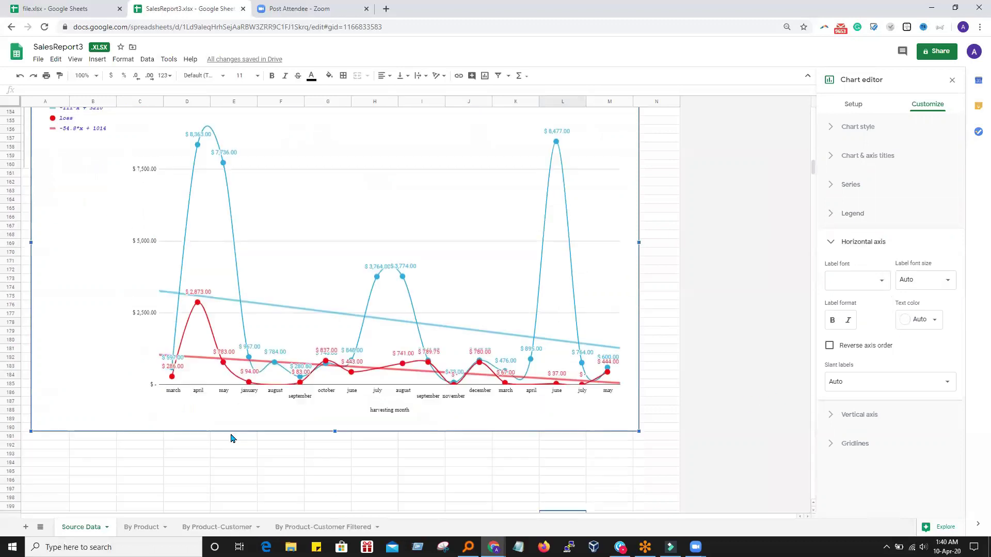
{"action": "left_click", "coordinate": [883, 281]}
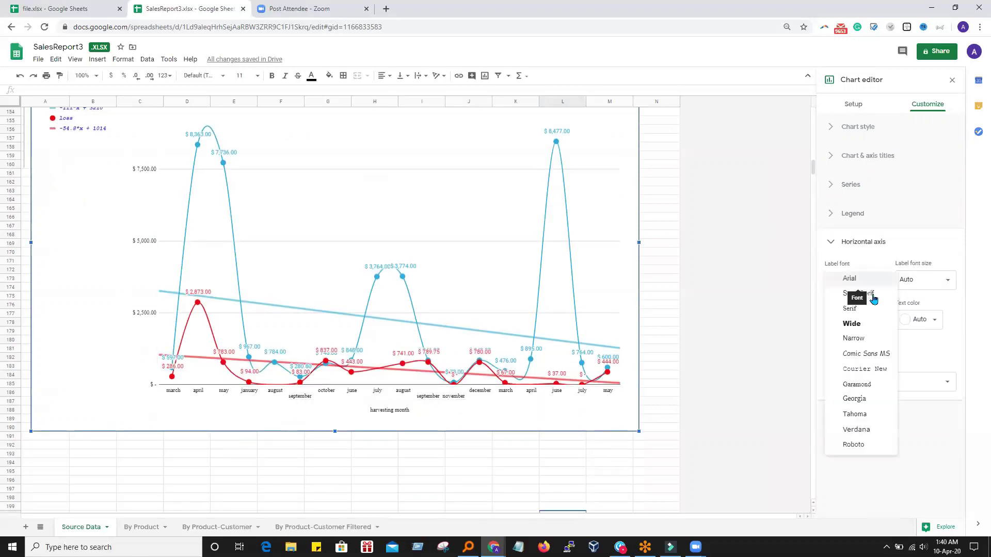
{"action": "left_click", "coordinate": [866, 353]}
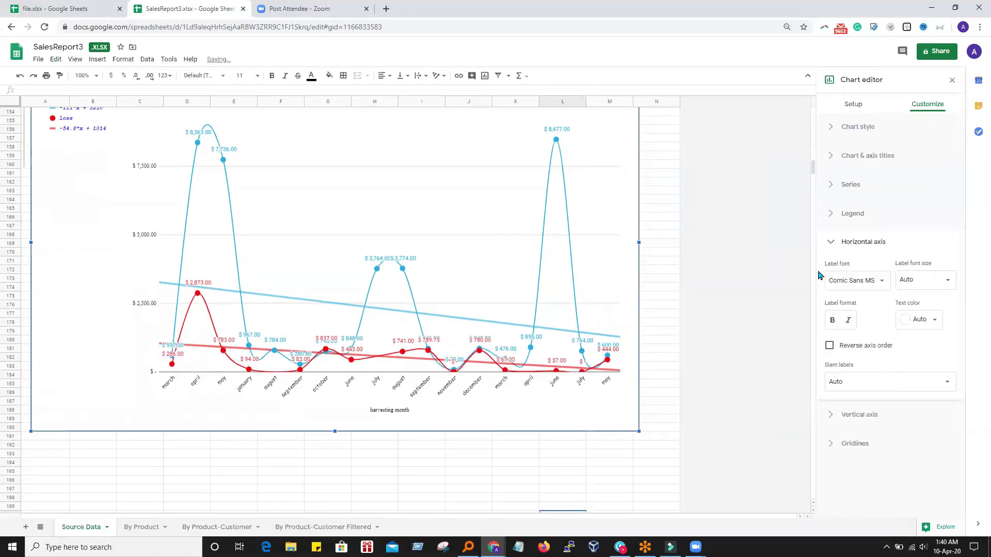
{"action": "left_click", "coordinate": [936, 282]}
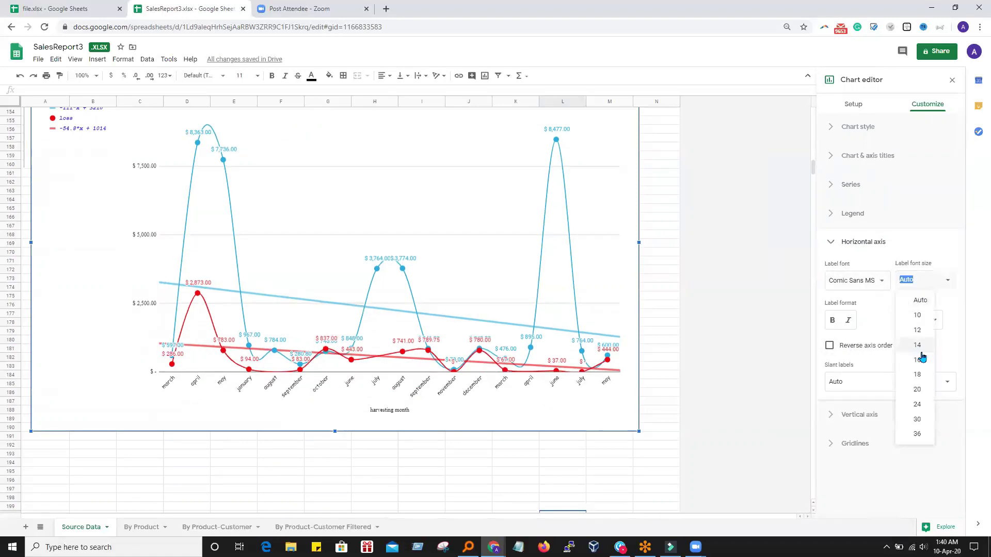
{"action": "left_click", "coordinate": [920, 360]}
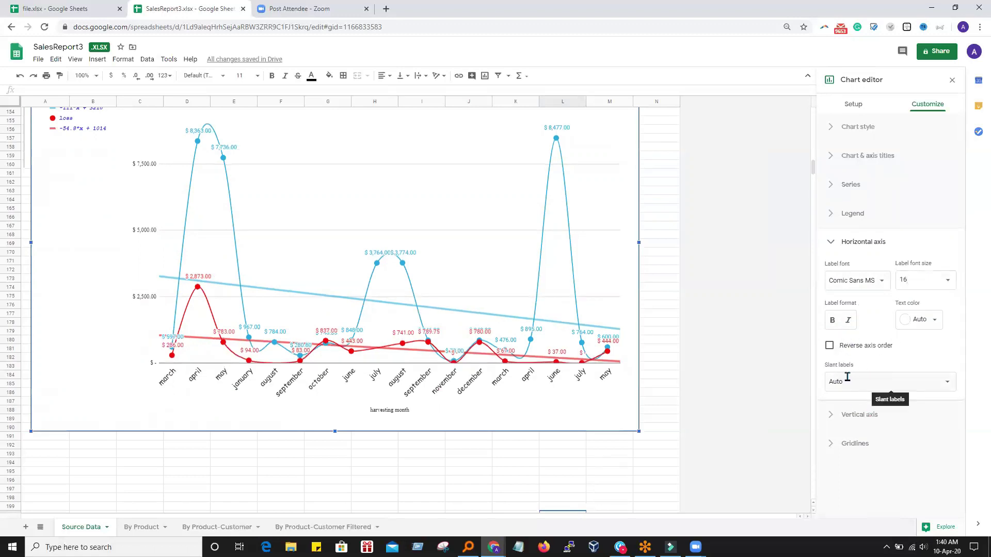
Slant the horizontal axis labels 90° and make their text blue, bold and italic.
{"action": "left_click", "coordinate": [935, 386]}
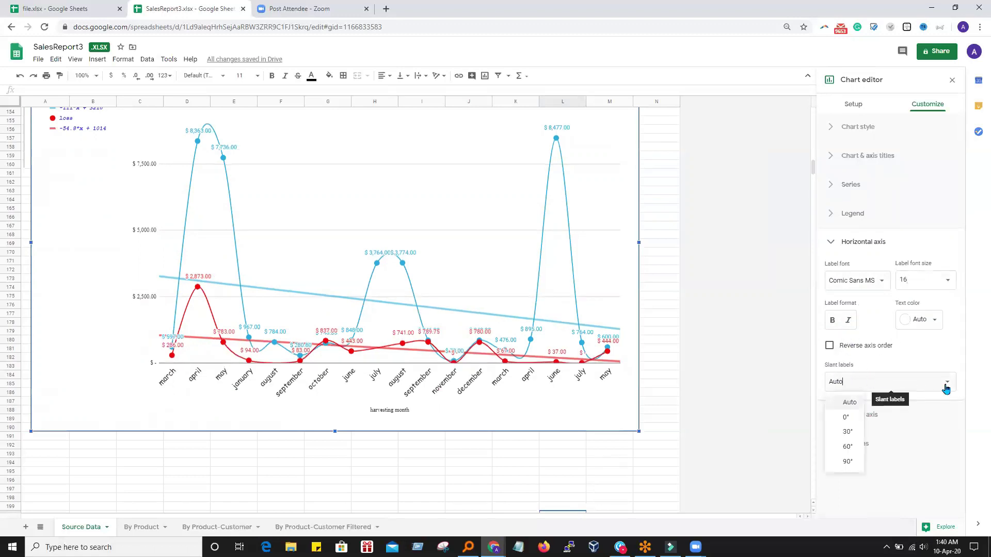
{"action": "left_click", "coordinate": [849, 462]}
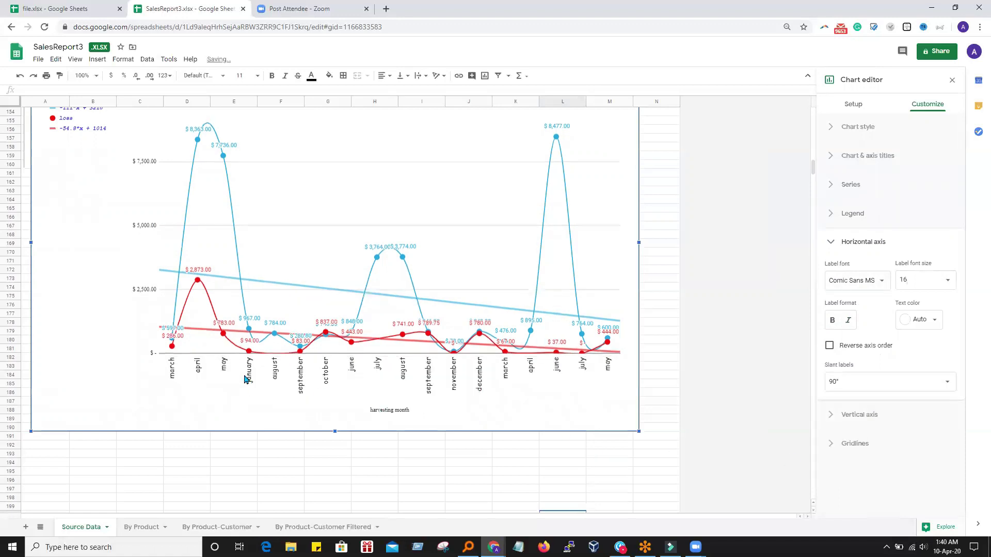
{"action": "left_click", "coordinate": [931, 320]}
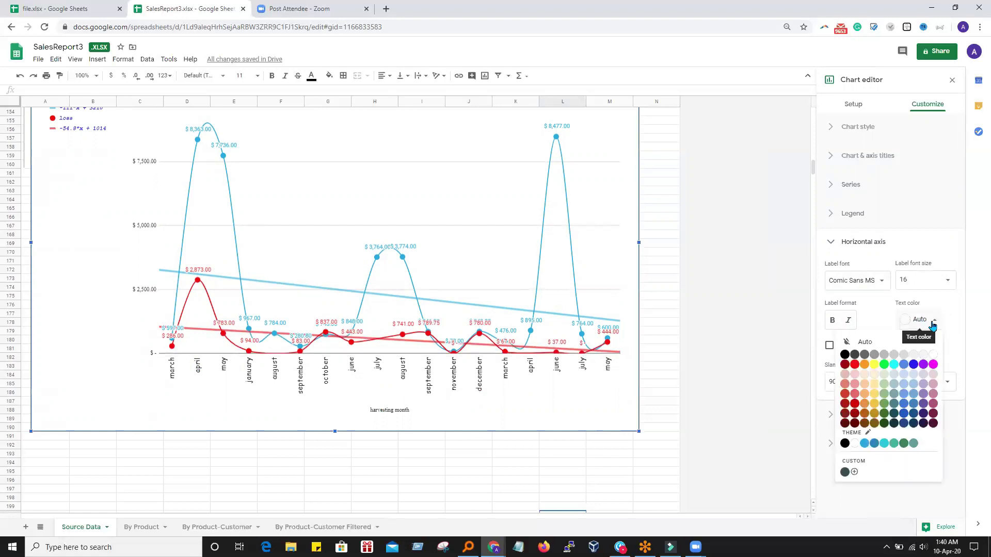
{"action": "left_click", "coordinate": [914, 365]}
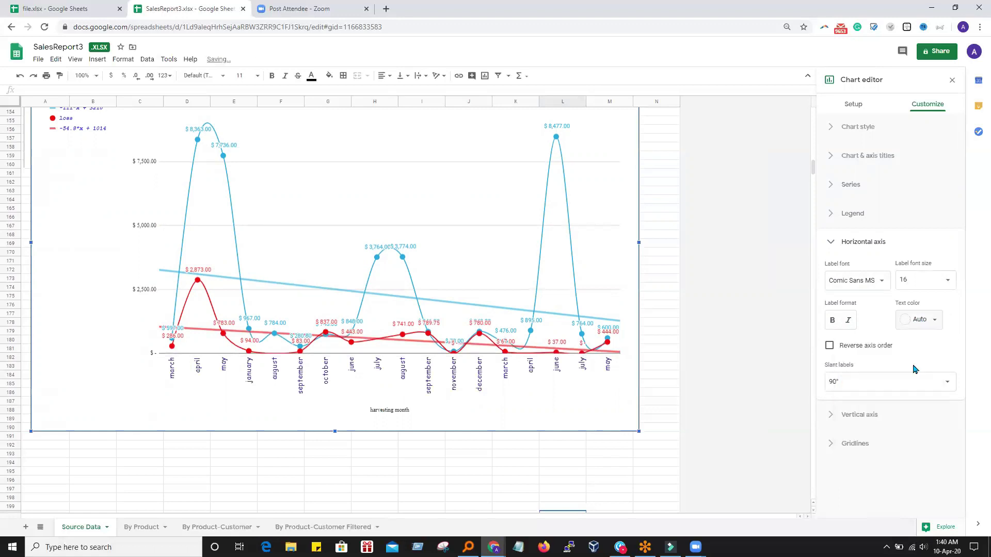
{"action": "left_click", "coordinate": [832, 320]}
{"action": "left_click", "coordinate": [848, 320]}
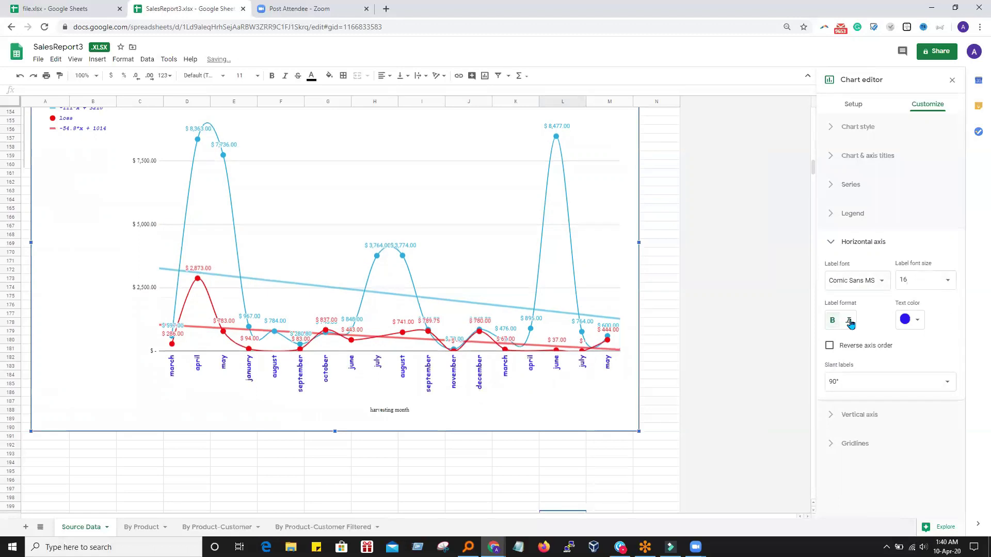
Try the reversed axis order, aggregate the harvesting month x-axis, and reverse the horizontal axis order again.
{"action": "left_click", "coordinate": [830, 346]}
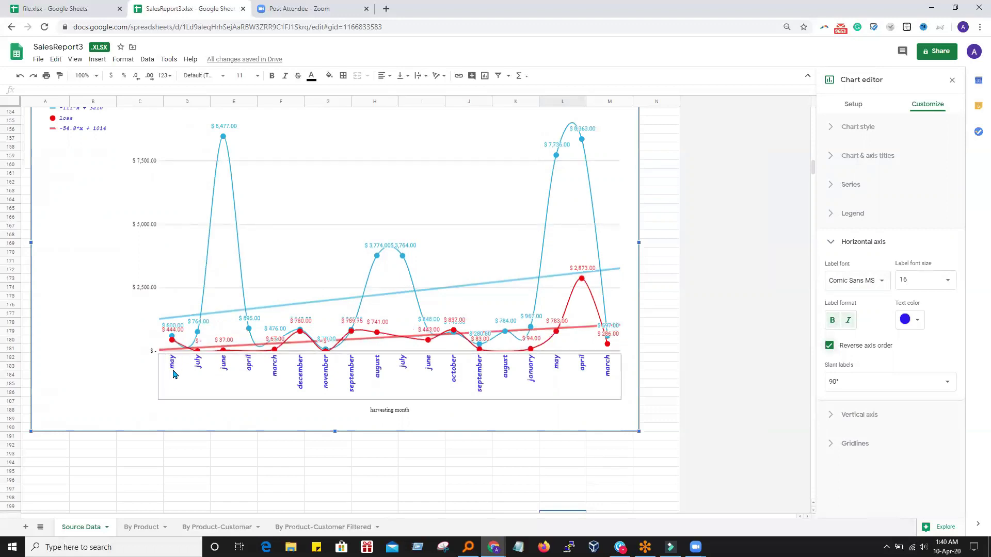
{"action": "left_click", "coordinate": [829, 346]}
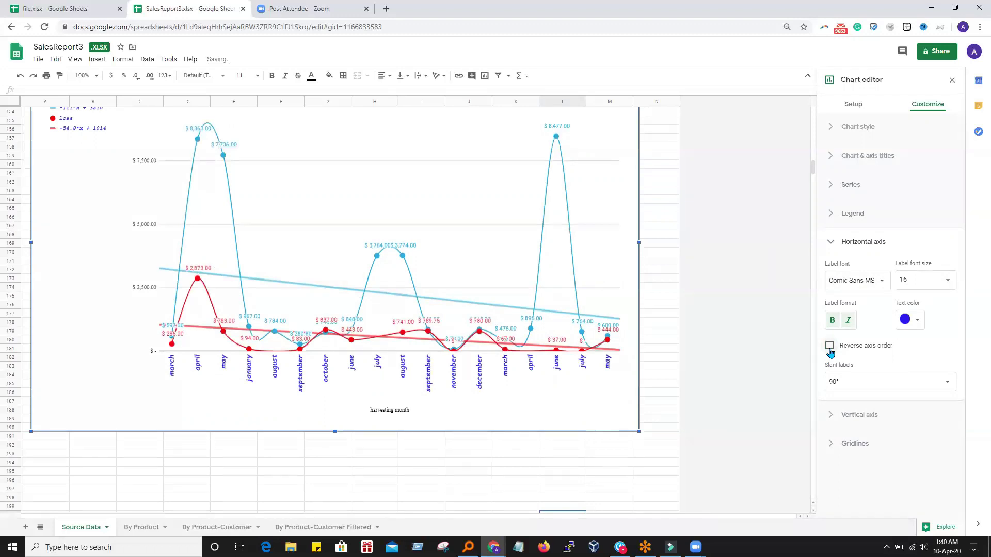
{"action": "left_click", "coordinate": [848, 107]}
{"action": "left_click", "coordinate": [828, 279]}
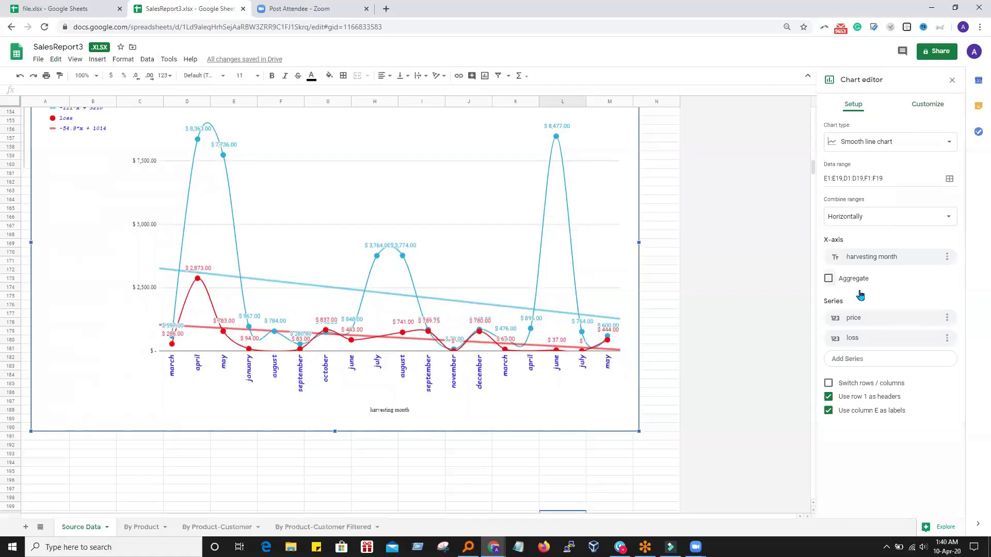
{"action": "left_click", "coordinate": [923, 108]}
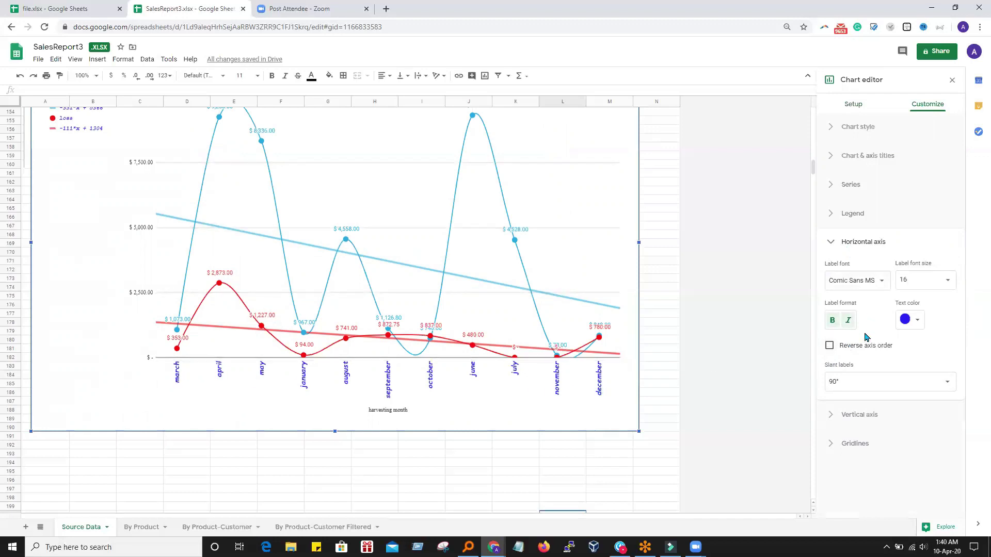
{"action": "left_click", "coordinate": [829, 347]}
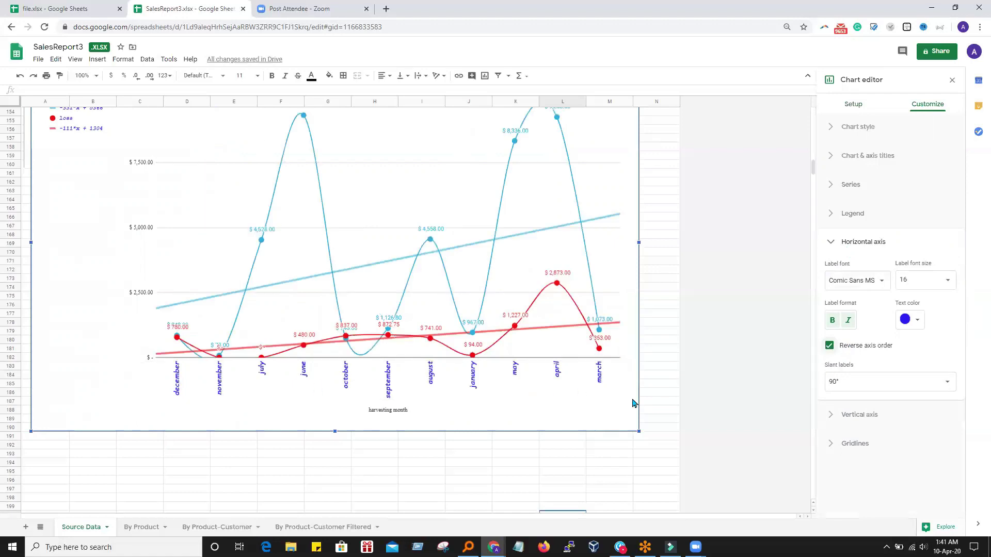
Open the vertical axis settings and make the axis labels blue, bold and italic.
{"action": "left_click", "coordinate": [836, 244]}
{"action": "left_click", "coordinate": [832, 271]}
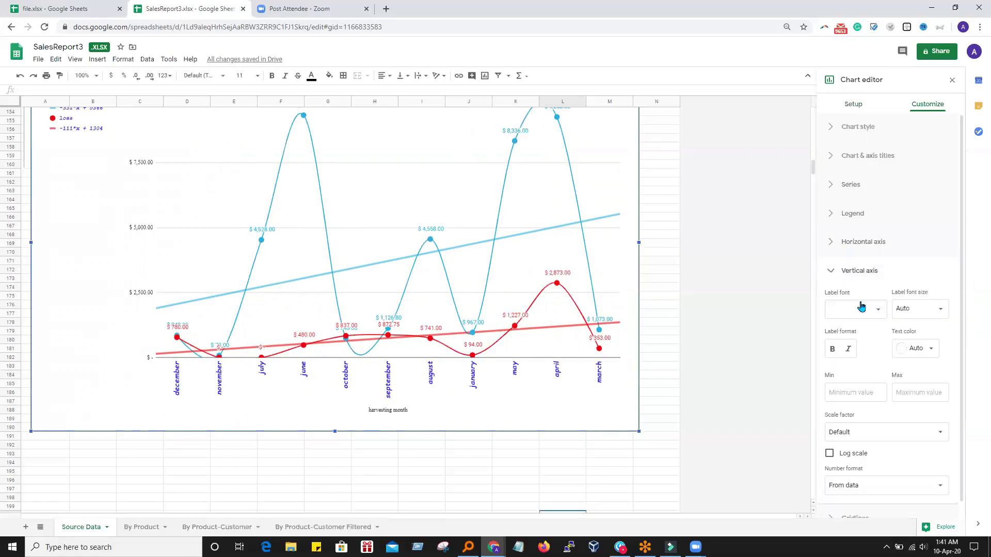
{"action": "scroll", "coordinate": [636, 382], "scroll_direction": "up", "scroll_amount": 1}
{"action": "scroll", "coordinate": [636, 382], "scroll_direction": "up", "scroll_amount": 2}
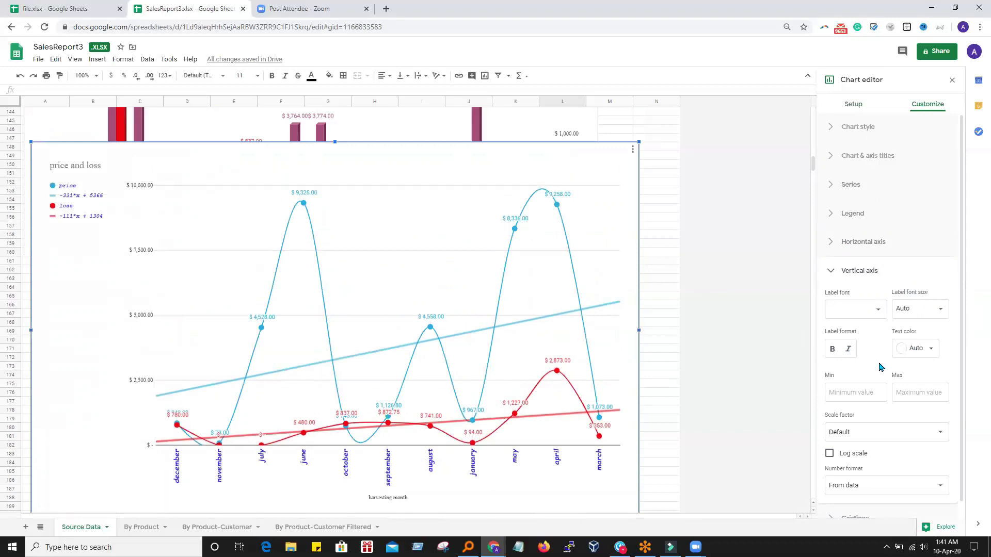
{"action": "left_click", "coordinate": [932, 352]}
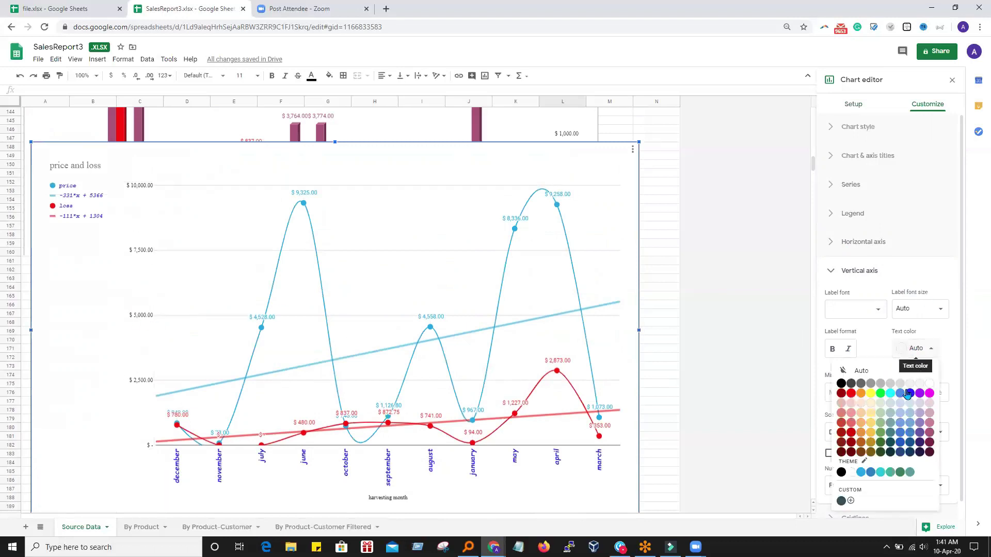
{"action": "left_click", "coordinate": [833, 350]}
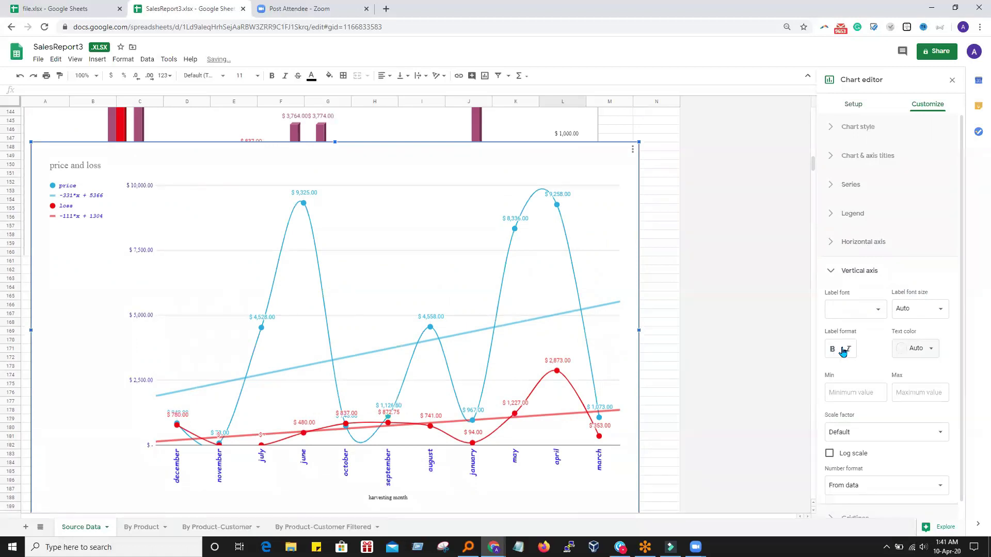
{"action": "left_click", "coordinate": [849, 350]}
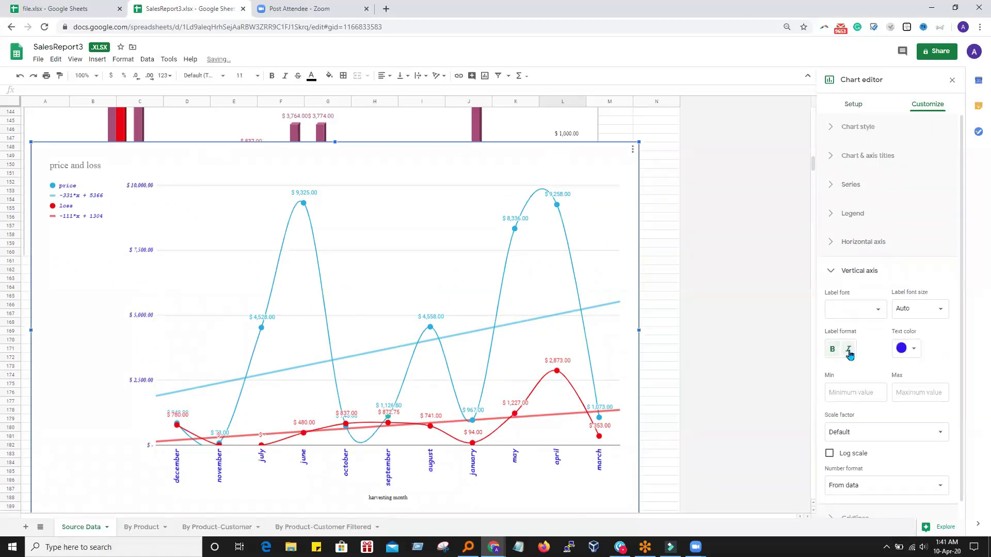
Set the vertical axis label font to Comic Sans MS at size 18.
{"action": "left_click", "coordinate": [878, 309]}
{"action": "left_click", "coordinate": [870, 386]}
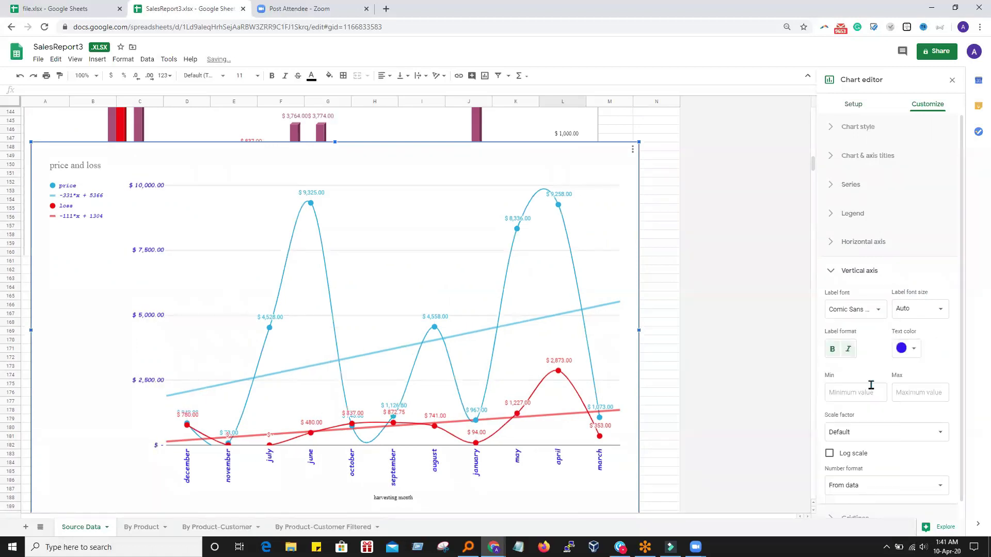
{"action": "left_click", "coordinate": [937, 312]}
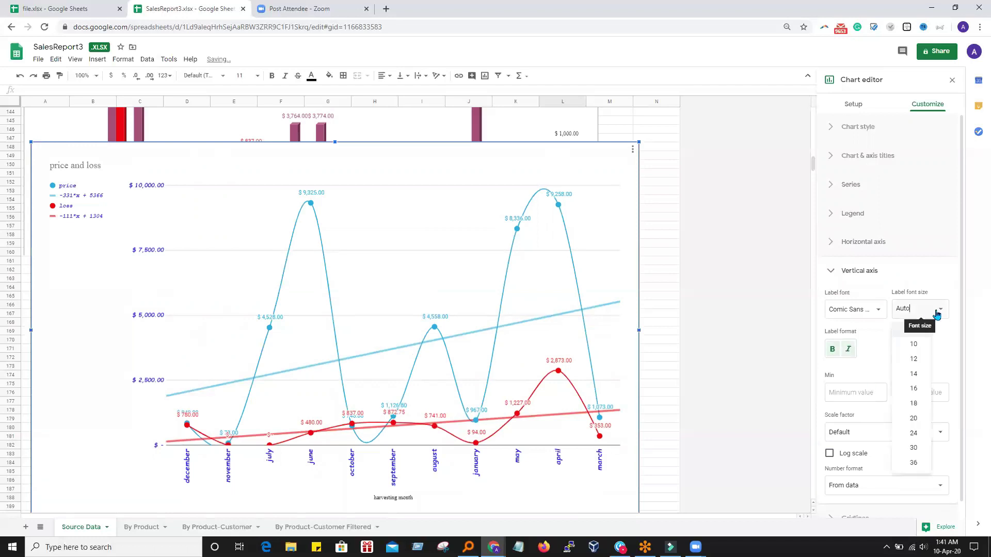
{"action": "left_click", "coordinate": [914, 403]}
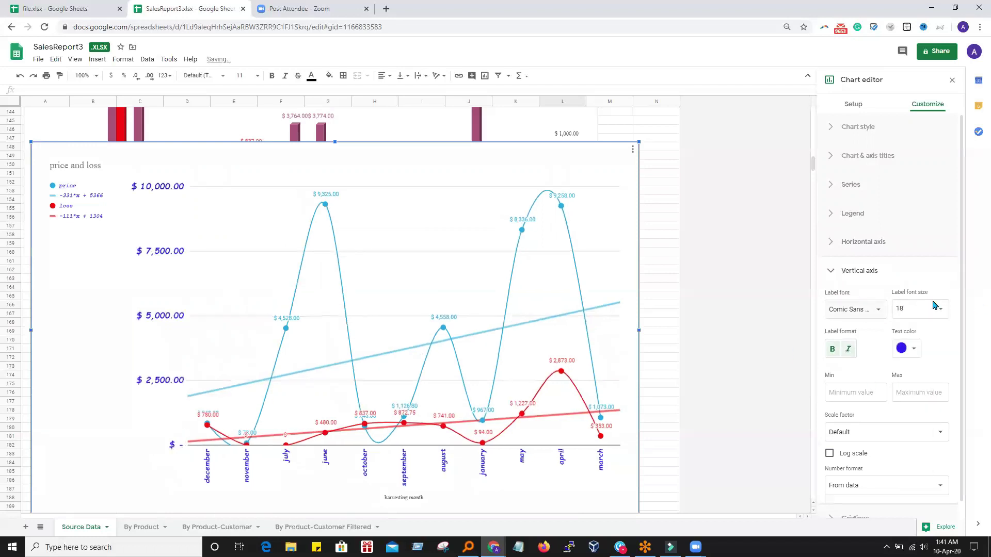
Set the vertical axis maximum to 20000.
{"action": "left_click", "coordinate": [857, 391]}
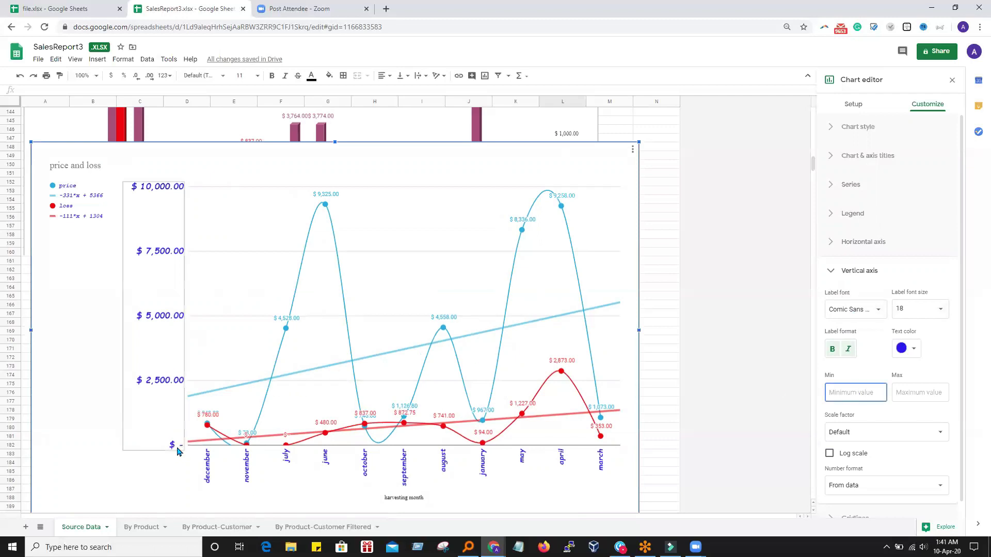
{"action": "scroll", "coordinate": [204, 251], "scroll_direction": "up", "scroll_amount": 2}
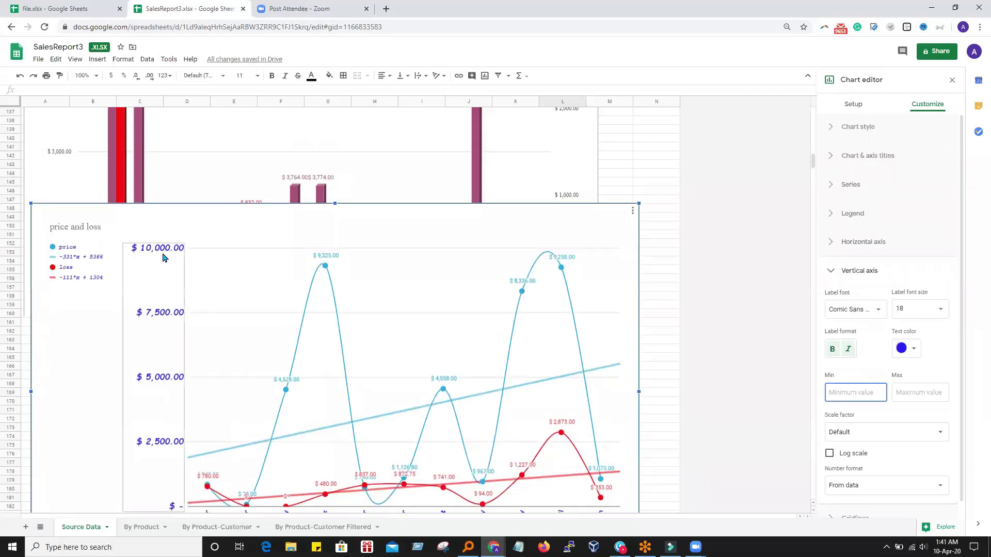
{"action": "left_click", "coordinate": [911, 393]}
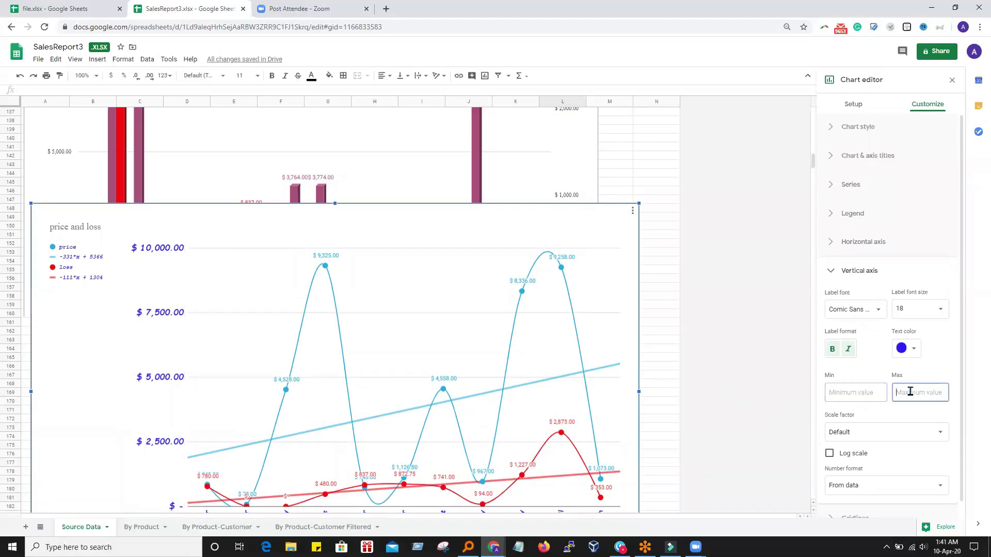
{"action": "type", "text": "20000"}
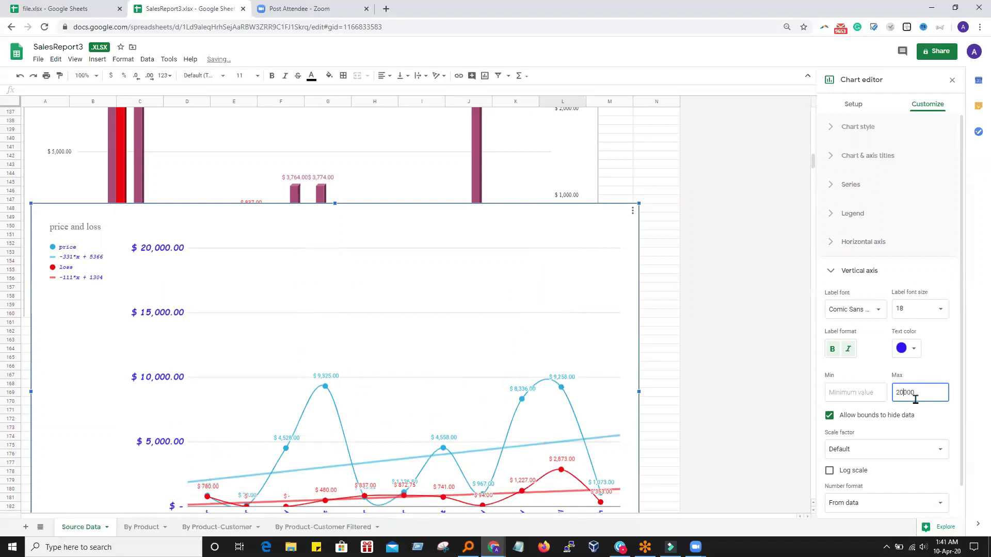
Try a vertical axis minimum of -100, replace it with 3000, and deselect the chart.
{"action": "left_click", "coordinate": [852, 392]}
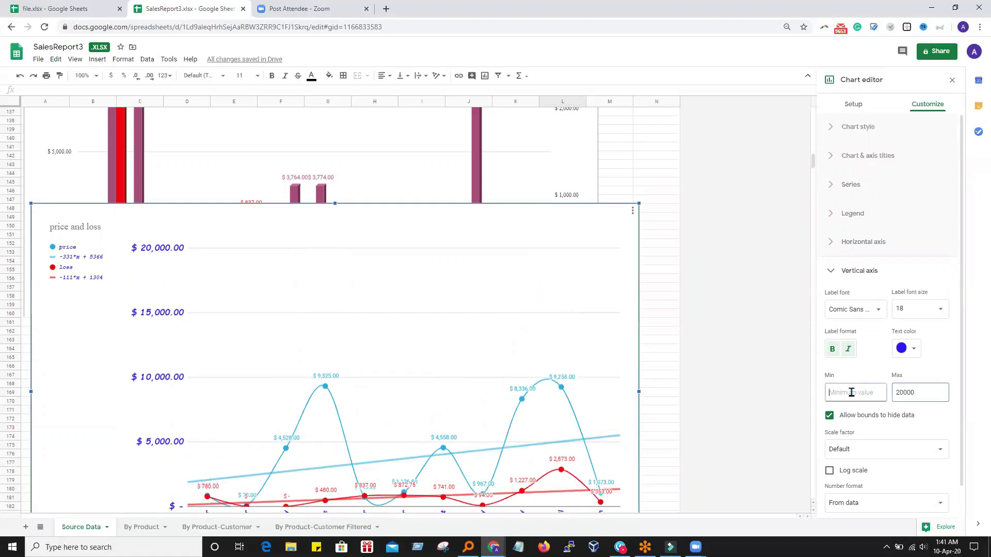
{"action": "type", "text": "-100"}
{"action": "scroll", "coordinate": [171, 281], "scroll_direction": "down", "scroll_amount": 2}
{"action": "scroll", "coordinate": [229, 352], "scroll_direction": "down", "scroll_amount": 3}
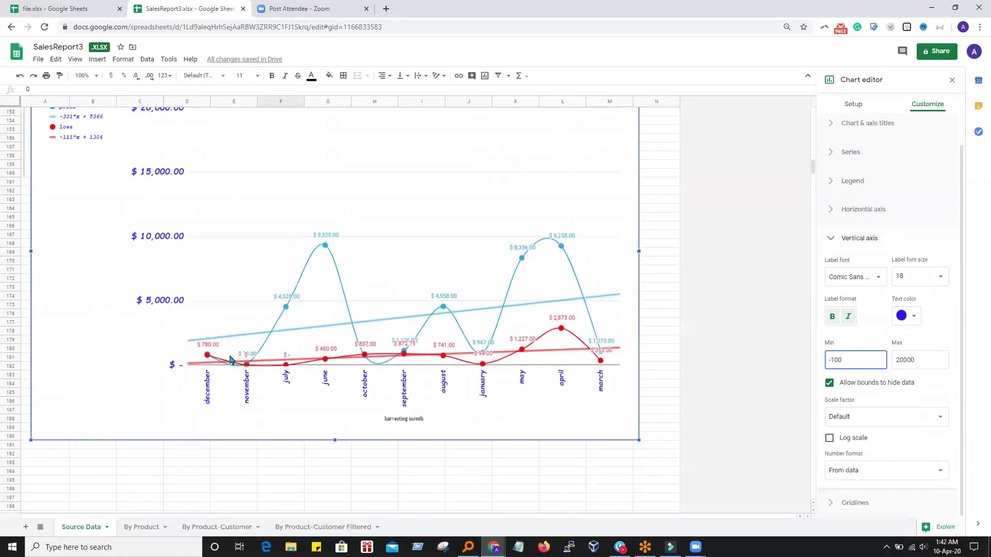
{"action": "left_click_drag", "start_coordinate": [847, 360], "coordinate": [827, 361]}
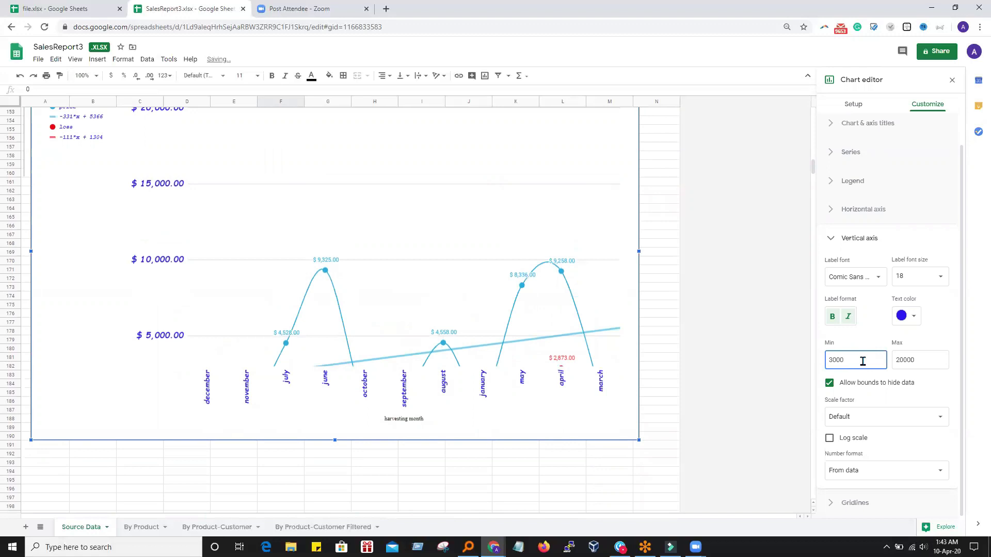
{"action": "key", "text": "Escape"}
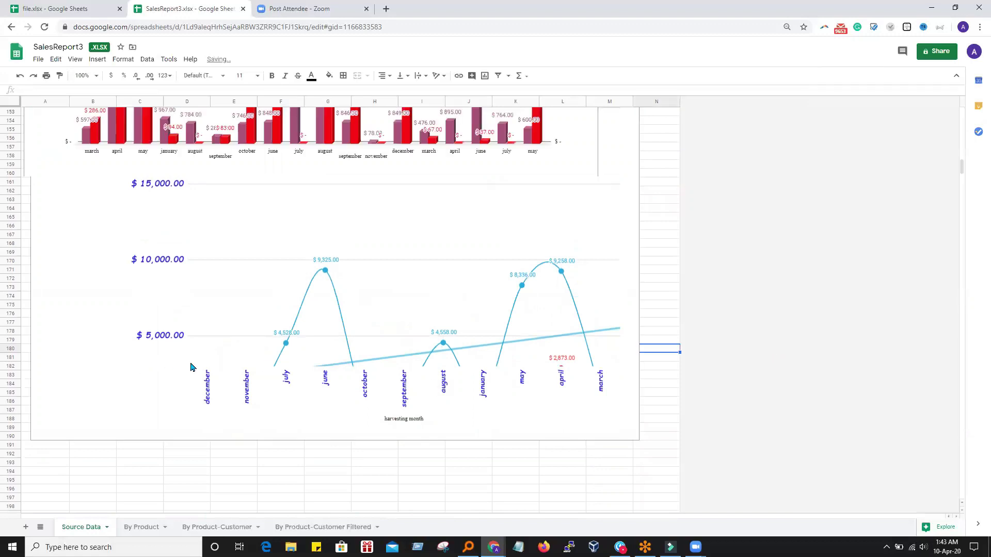
Open the price and loss chart for editing and show its vertical axis customization settings.
{"action": "scroll", "coordinate": [230, 347], "scroll_direction": "down", "scroll_amount": 1}
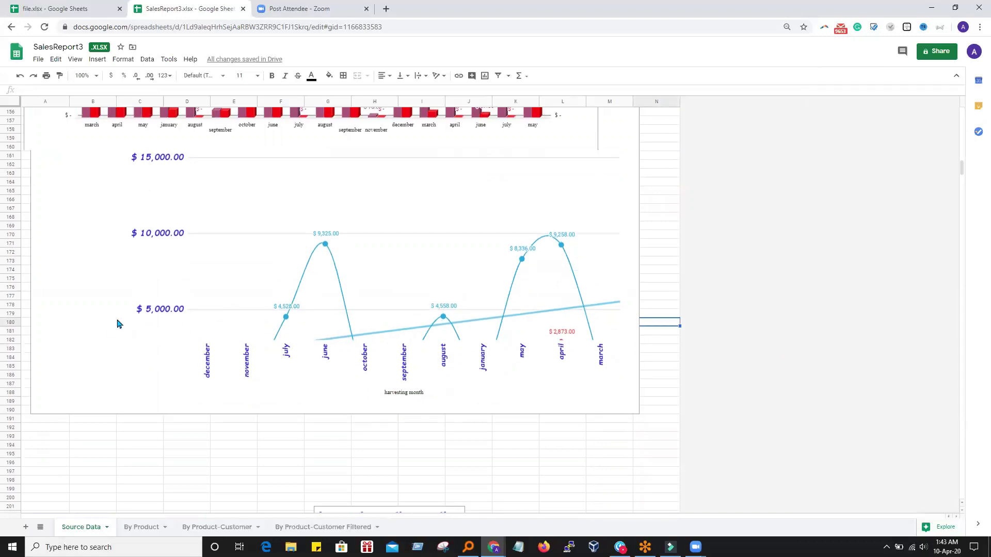
{"action": "scroll", "coordinate": [615, 215], "scroll_direction": "up", "scroll_amount": 6}
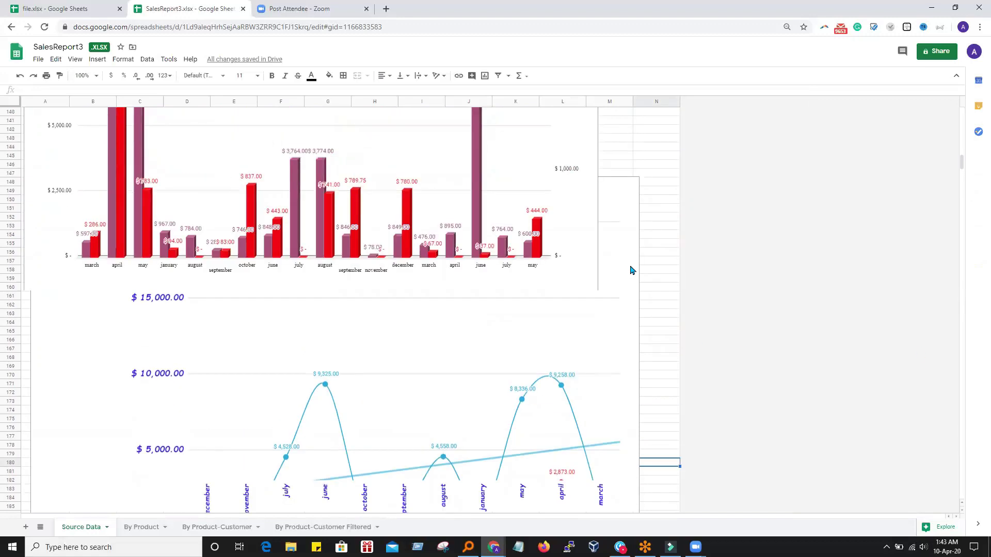
{"action": "left_click", "coordinate": [628, 219]}
{"action": "scroll", "coordinate": [623, 220], "scroll_direction": "down", "scroll_amount": 2}
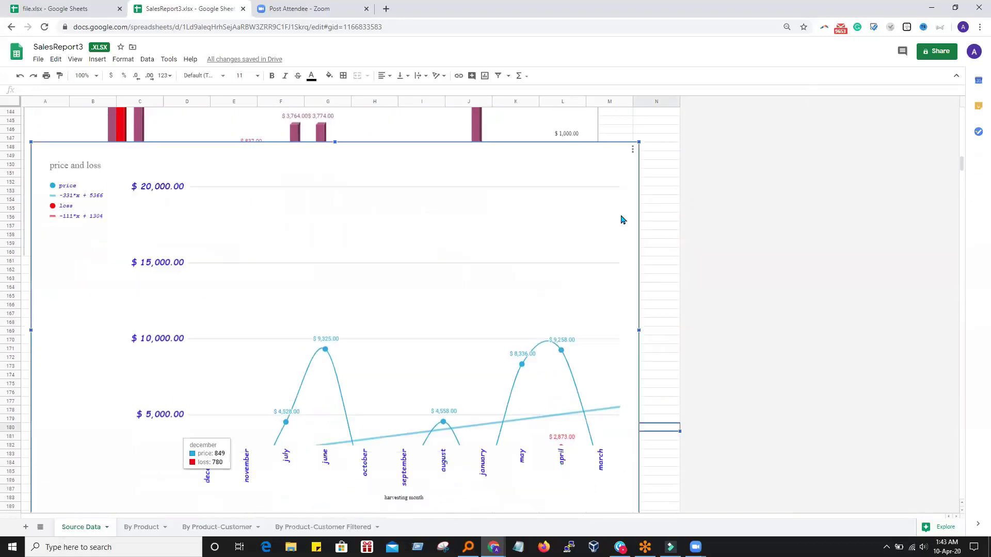
{"action": "left_click", "coordinate": [633, 150]}
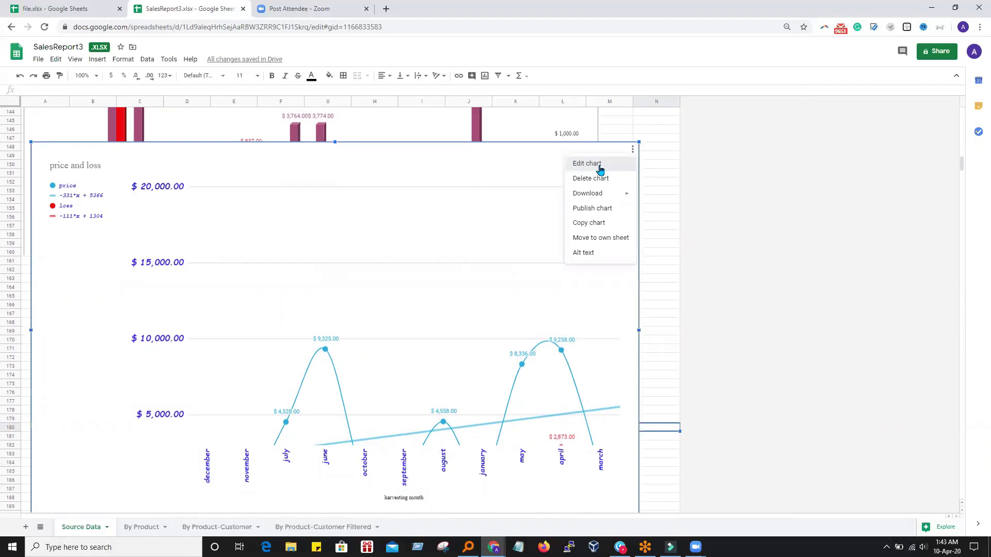
{"action": "left_click", "coordinate": [601, 165]}
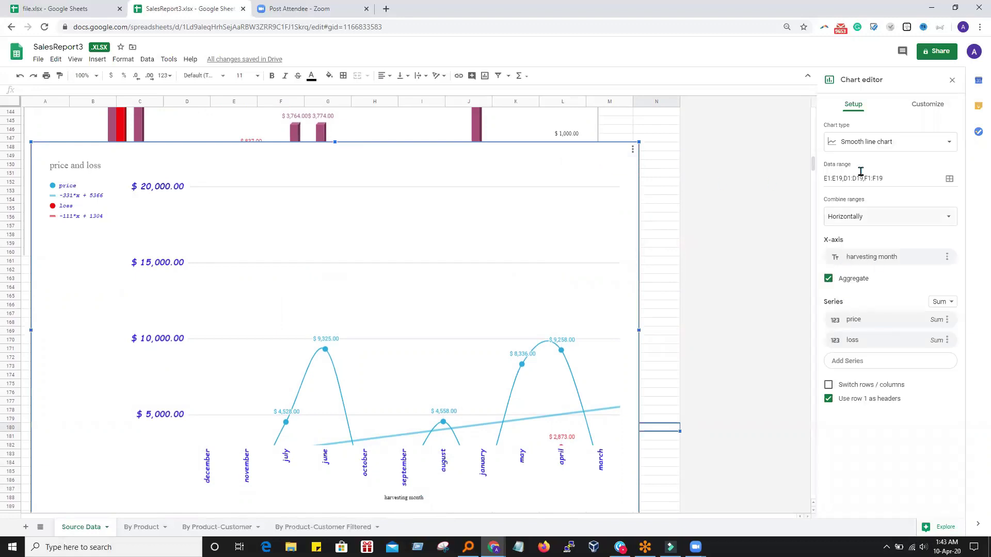
{"action": "left_click", "coordinate": [921, 109]}
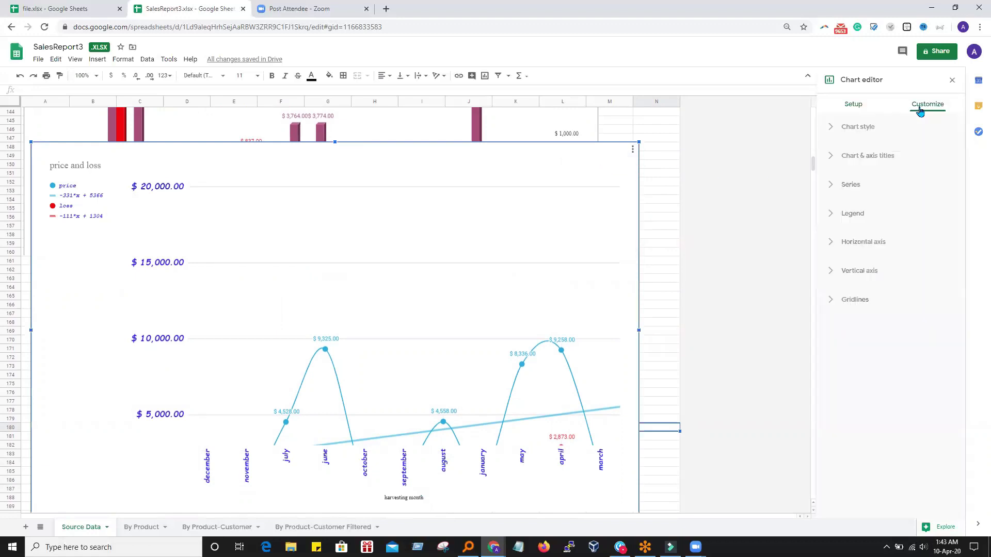
{"action": "left_click", "coordinate": [832, 277]}
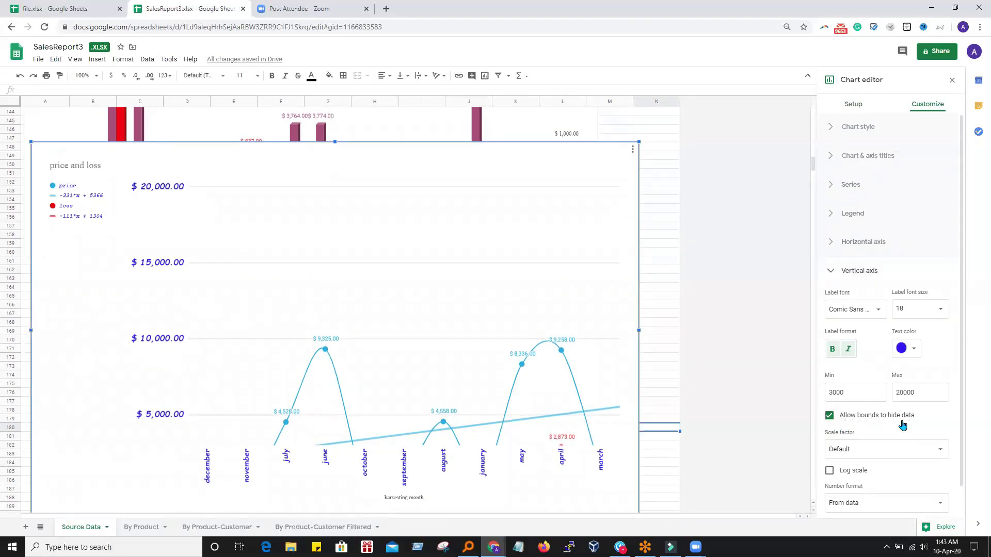
Turn off the vertical axis option that allows bounds to hide data, comparing the chart with it on and off.
{"action": "scroll", "coordinate": [208, 397], "scroll_direction": "down", "scroll_amount": 2}
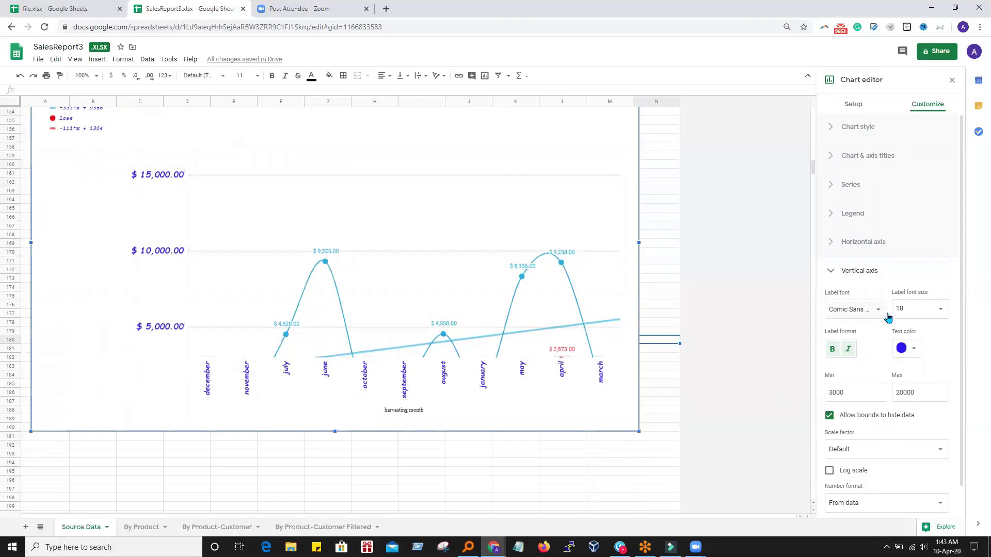
{"action": "left_click", "coordinate": [829, 416]}
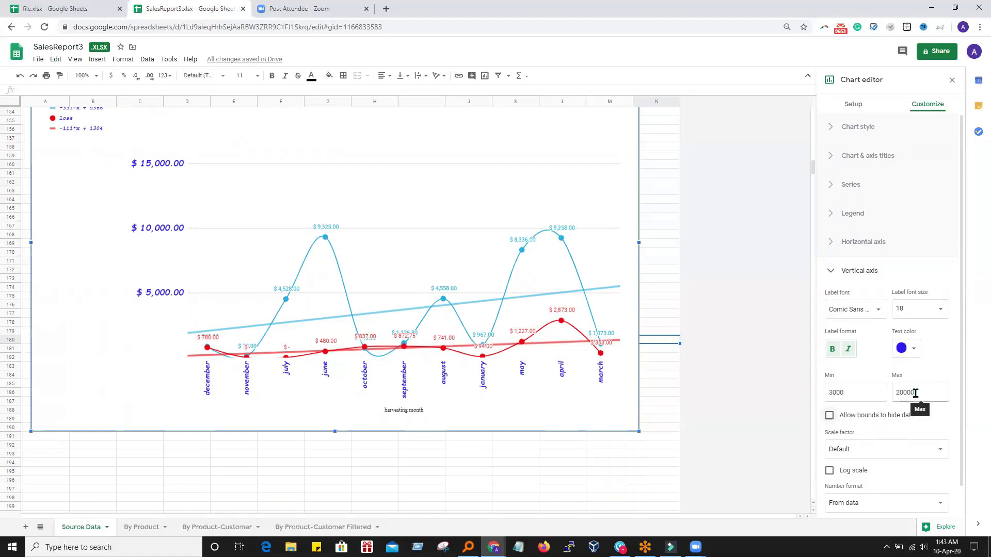
{"action": "left_click", "coordinate": [829, 416]}
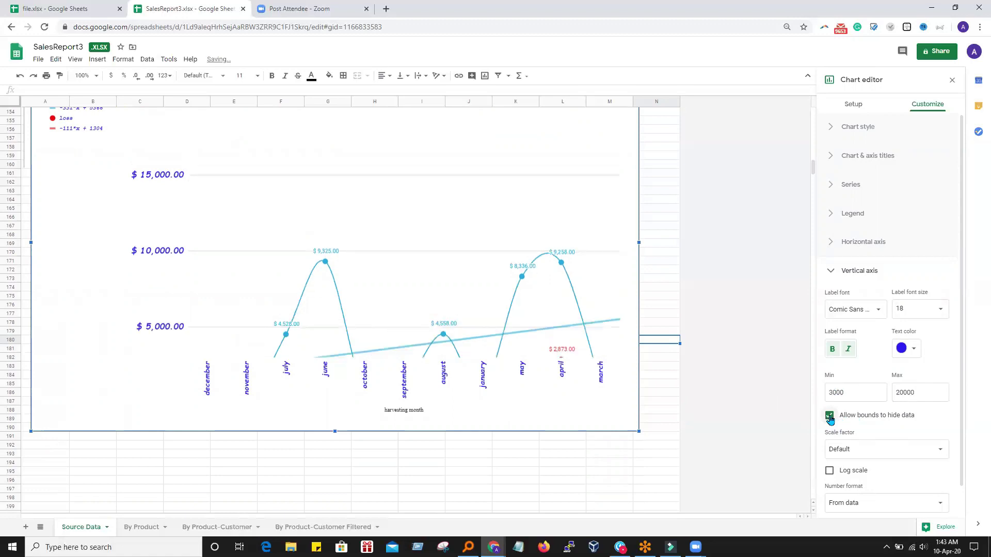
{"action": "left_click", "coordinate": [830, 417]}
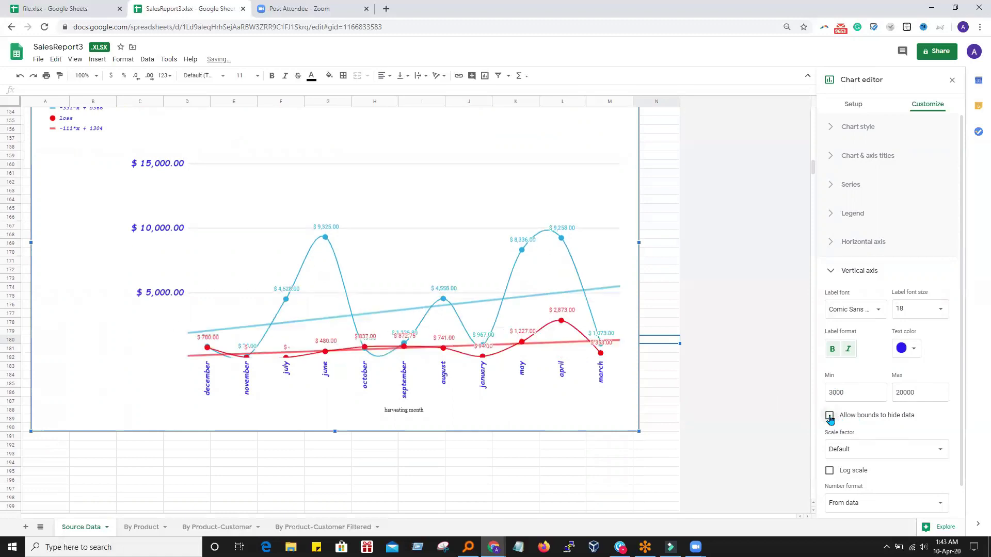
{"action": "left_click", "coordinate": [906, 393]}
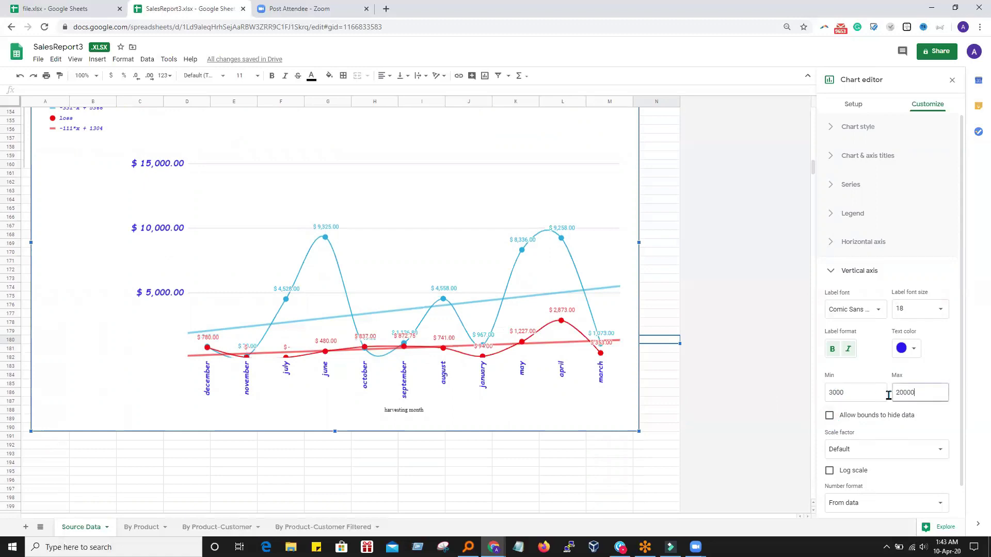
{"action": "left_click", "coordinate": [842, 393]}
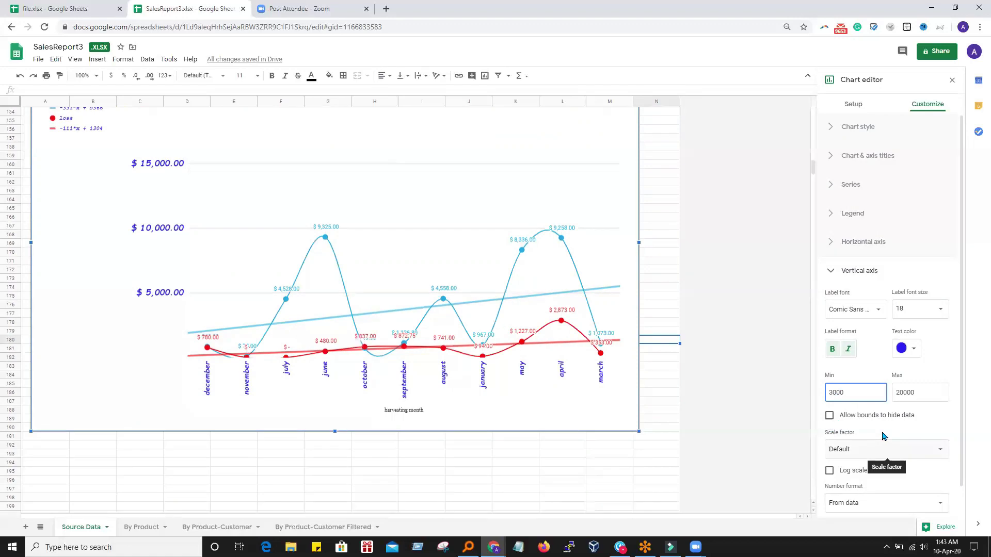
Try a scale factor of 1,000 and a log scale on the vertical axis, restoring the Default factor and turning log scale off.
{"action": "scroll", "coordinate": [885, 434], "scroll_direction": "down", "scroll_amount": 1}
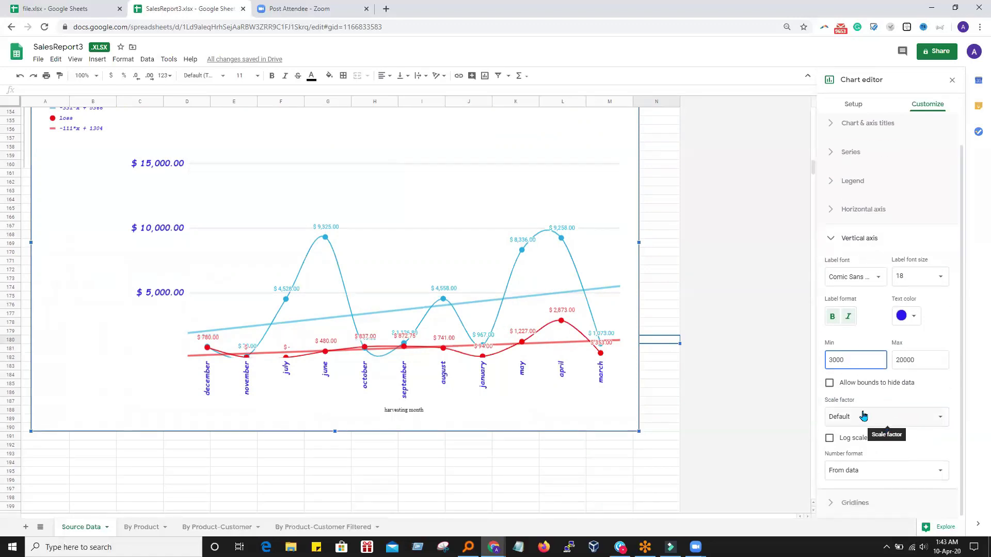
{"action": "left_click", "coordinate": [931, 419]}
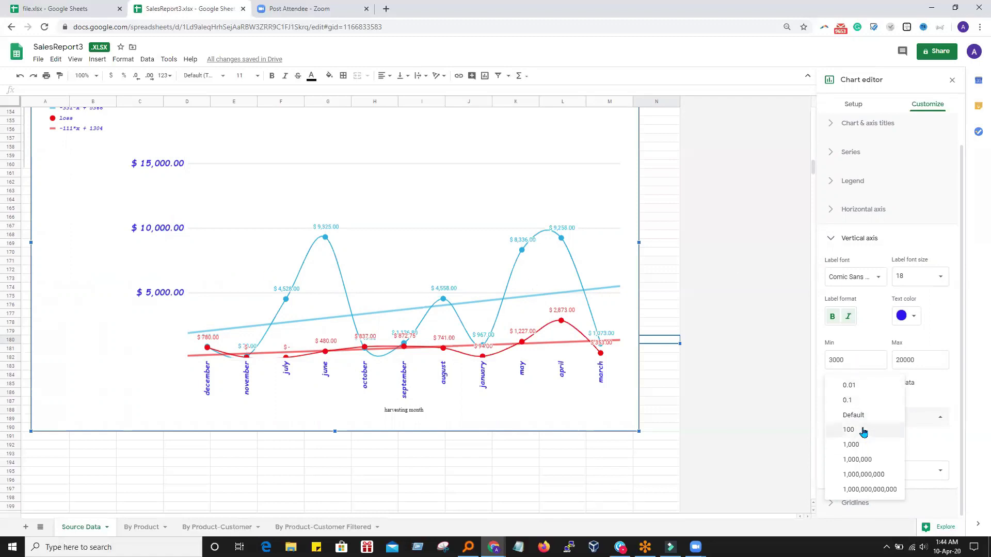
{"action": "left_click", "coordinate": [861, 447]}
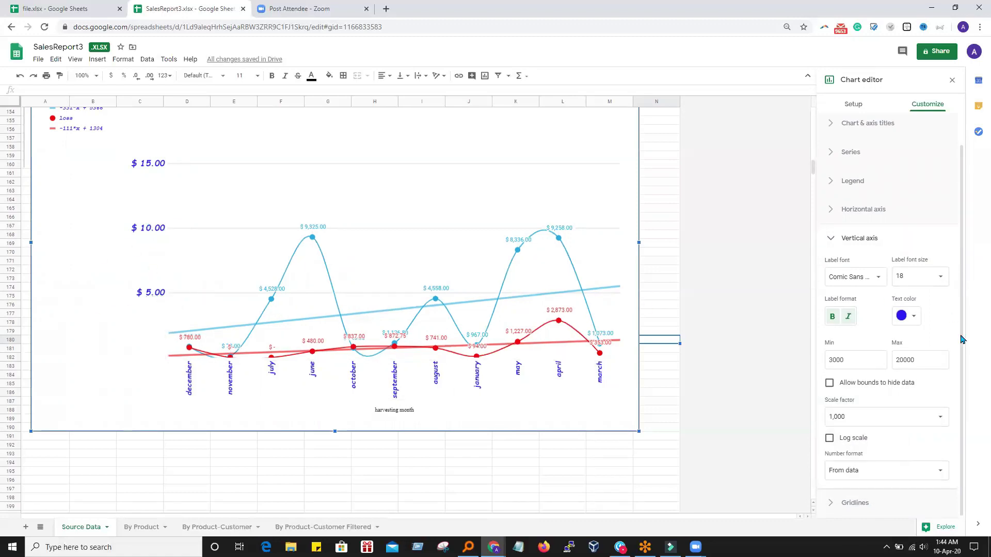
{"action": "left_click", "coordinate": [865, 418]}
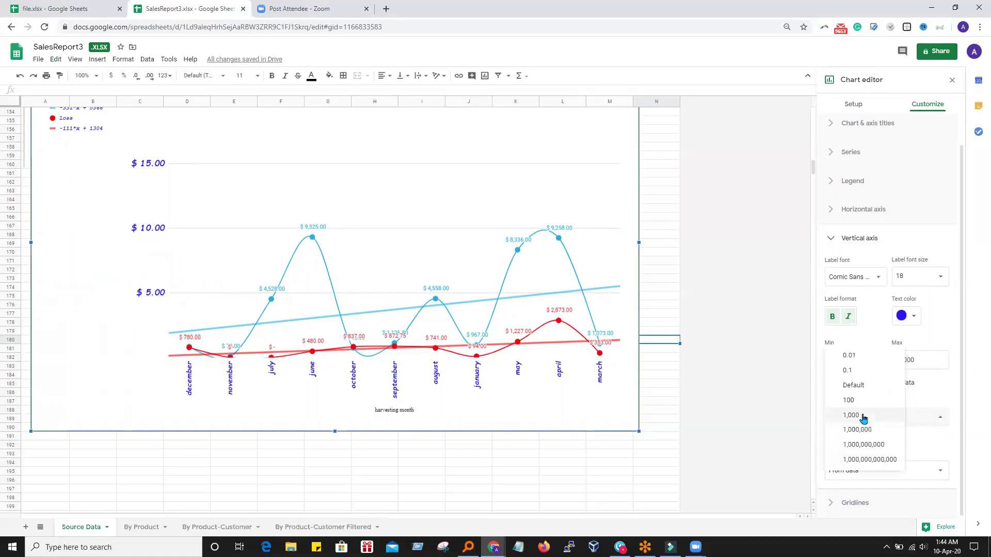
{"action": "left_click", "coordinate": [870, 389]}
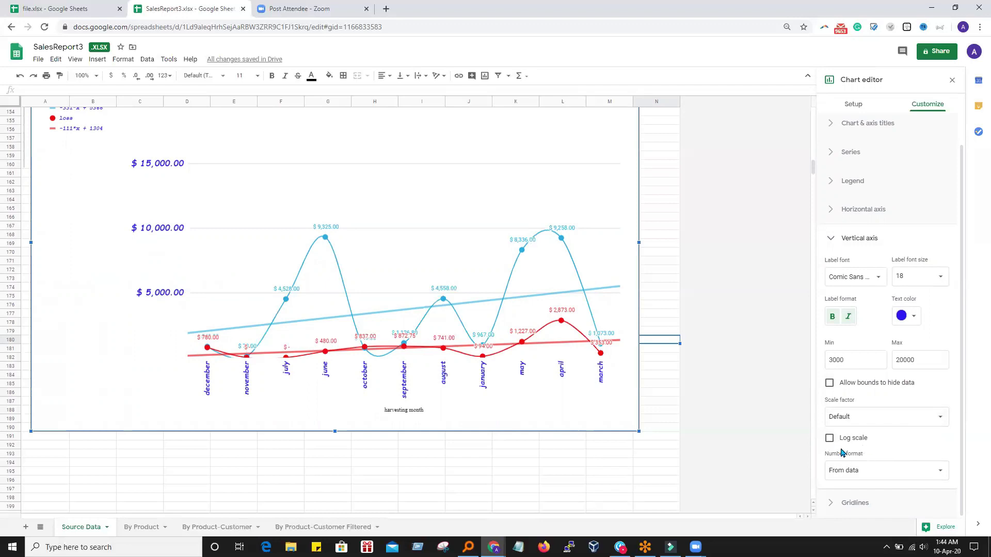
{"action": "left_click", "coordinate": [829, 440]}
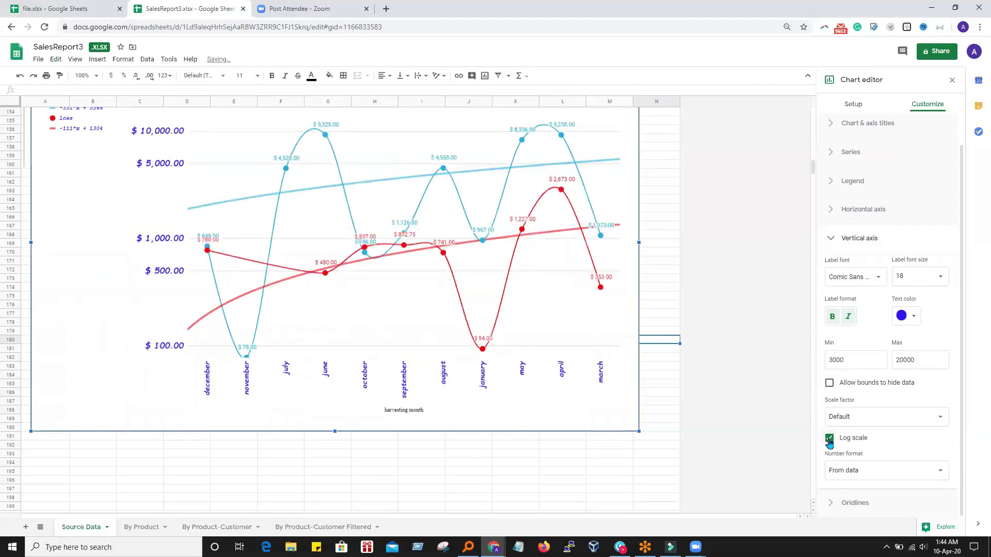
{"action": "left_click", "coordinate": [829, 439]}
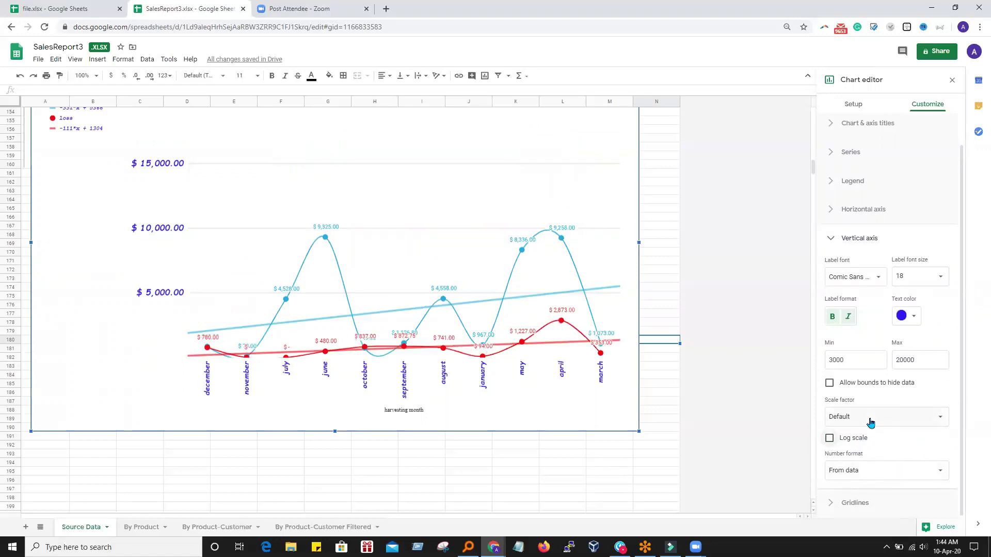
Set the vertical axis gridlines to a major count of 10 and a minor count of 8.
{"action": "left_click", "coordinate": [833, 238]}
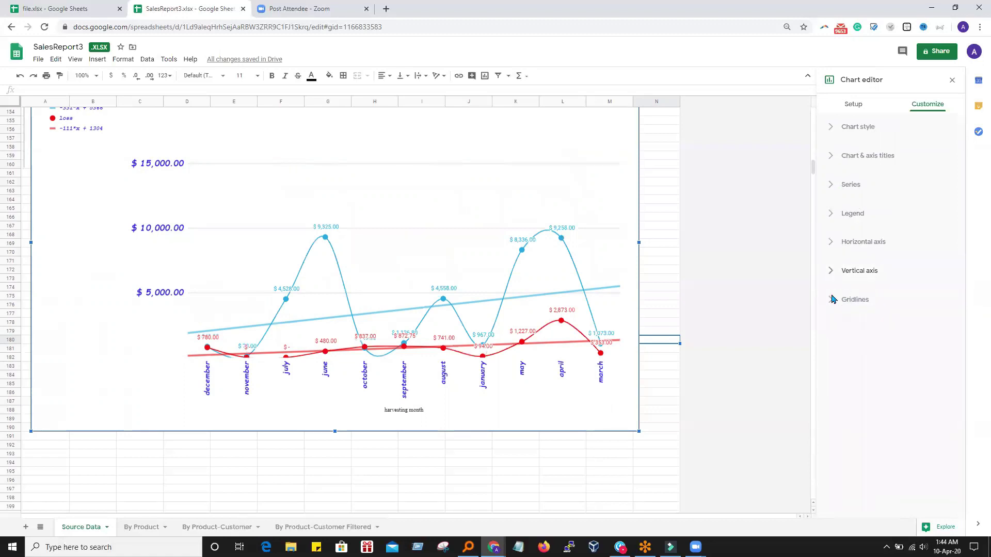
{"action": "left_click", "coordinate": [830, 304]}
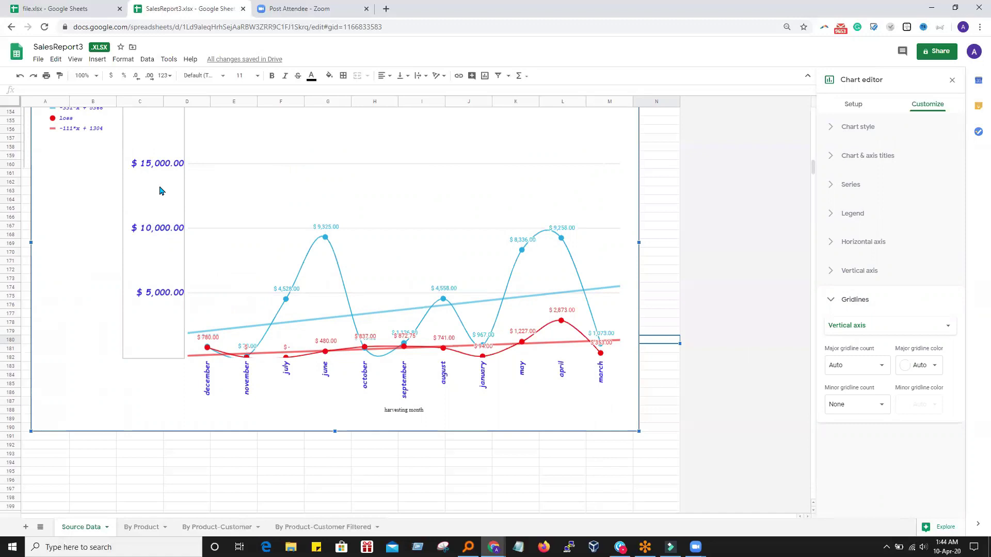
{"action": "left_click", "coordinate": [883, 365]}
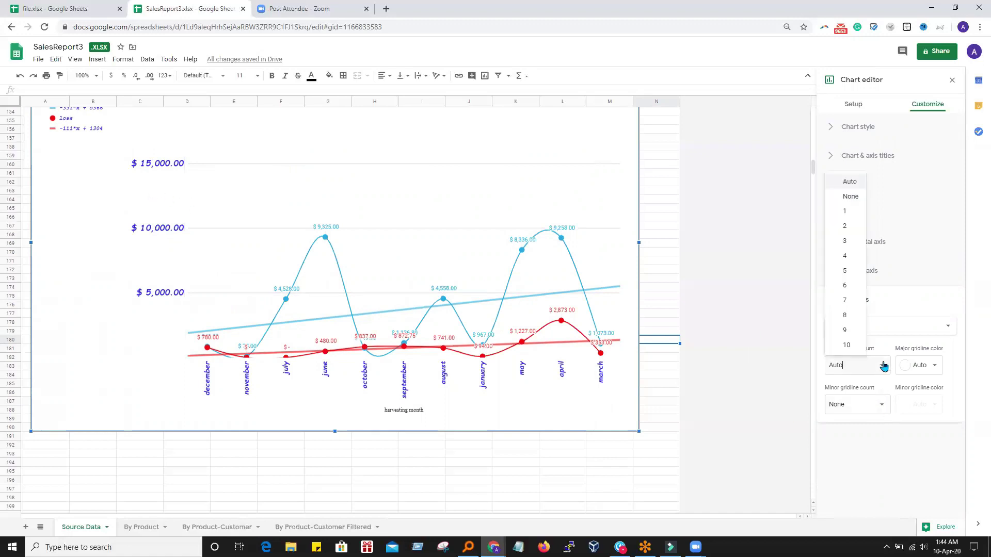
{"action": "left_click", "coordinate": [853, 350]}
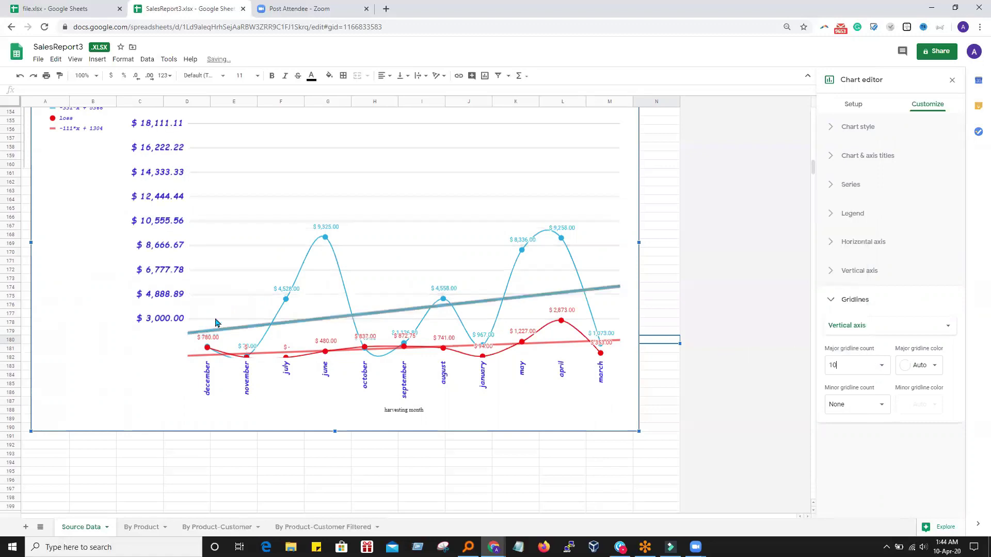
{"action": "scroll", "coordinate": [209, 243], "scroll_direction": "up", "scroll_amount": 3}
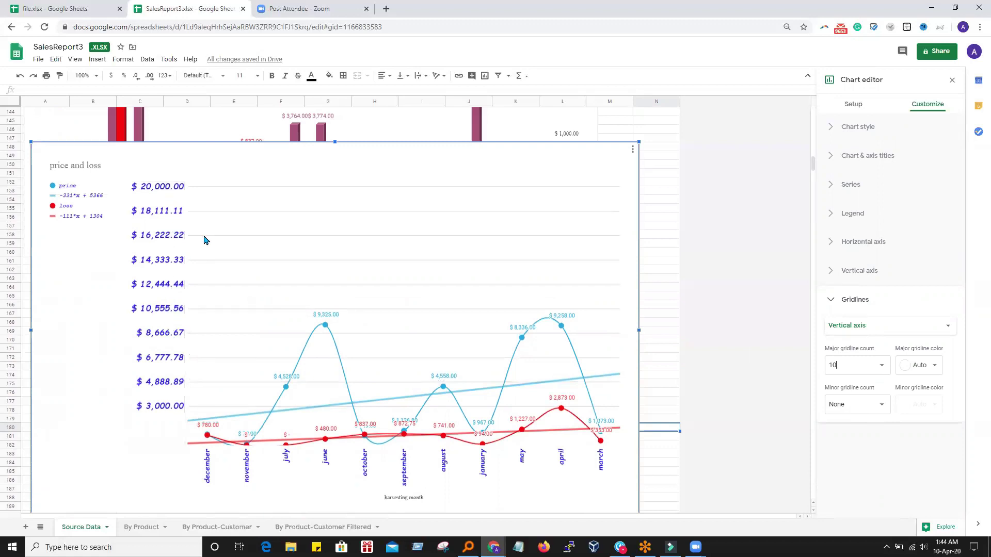
{"action": "left_click", "coordinate": [875, 404]}
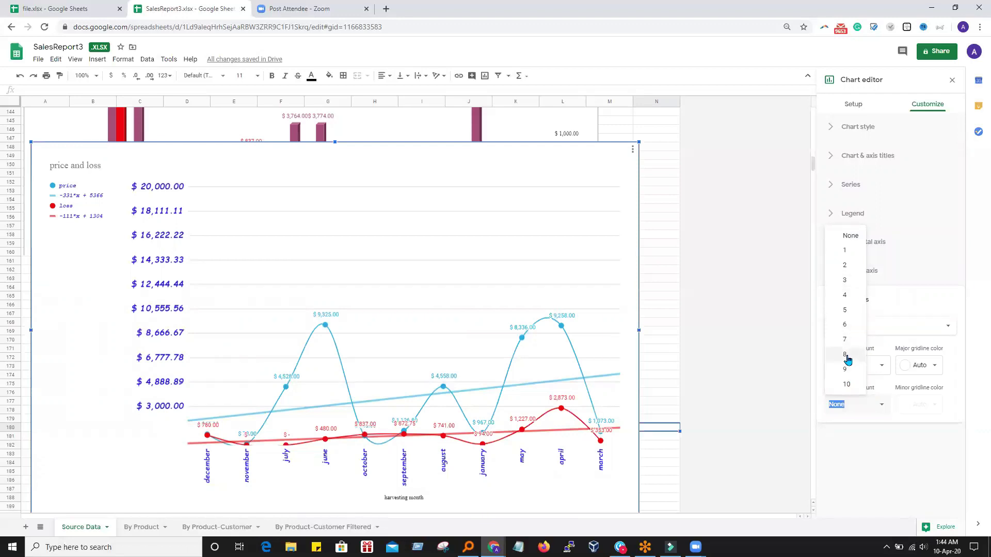
{"action": "left_click", "coordinate": [845, 355]}
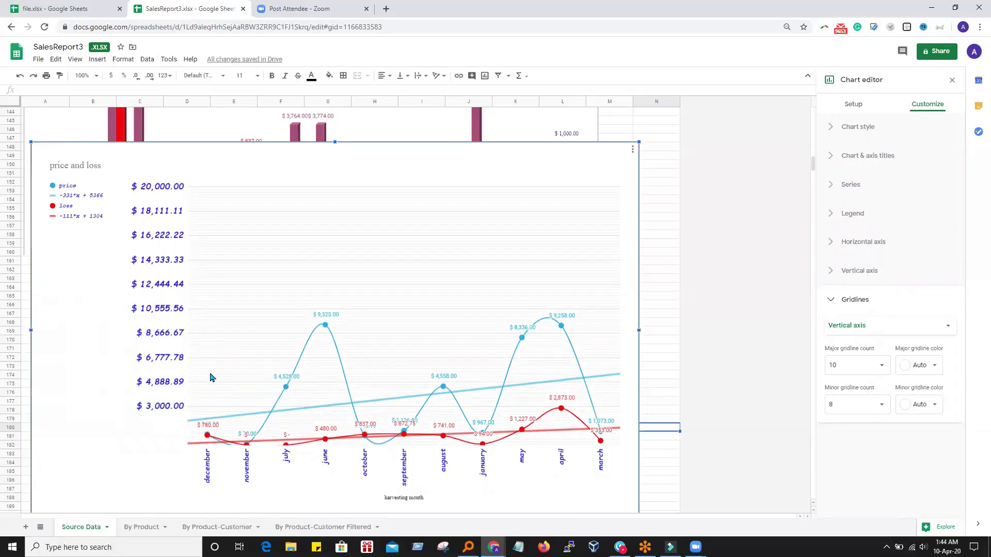
Return the vertical axis major gridline count to Auto and the minor gridline count to None.
{"action": "left_click", "coordinate": [842, 367]}
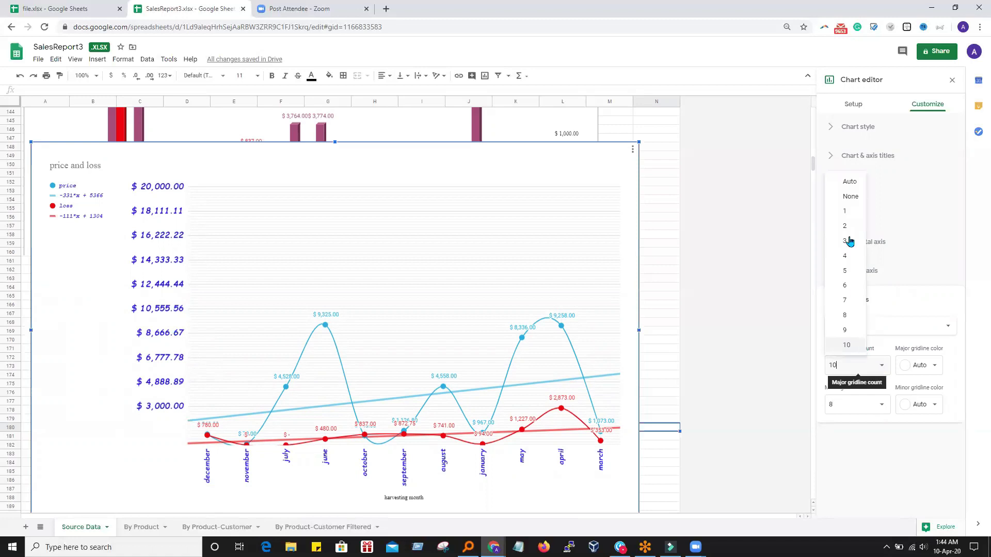
{"action": "left_click", "coordinate": [859, 441]}
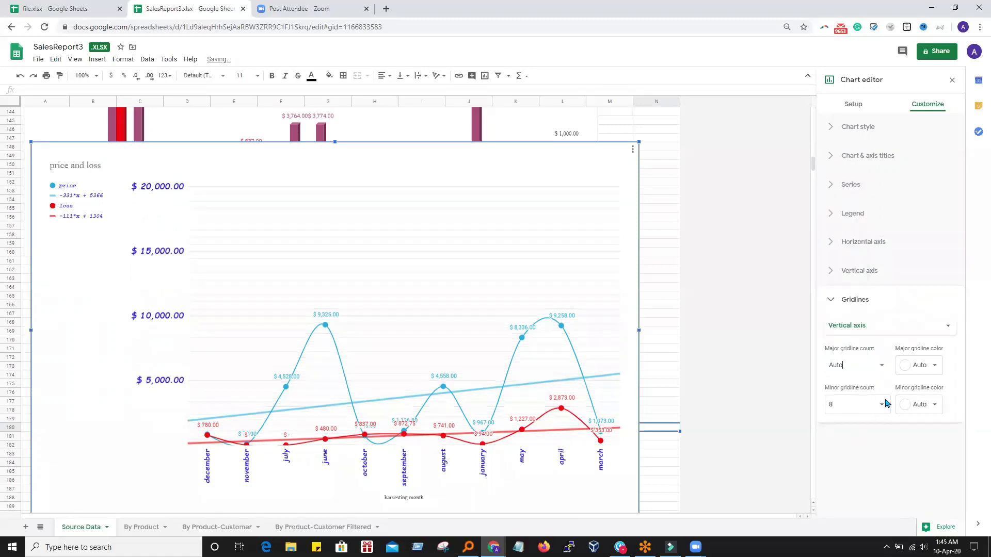
{"action": "left_click", "coordinate": [882, 405]}
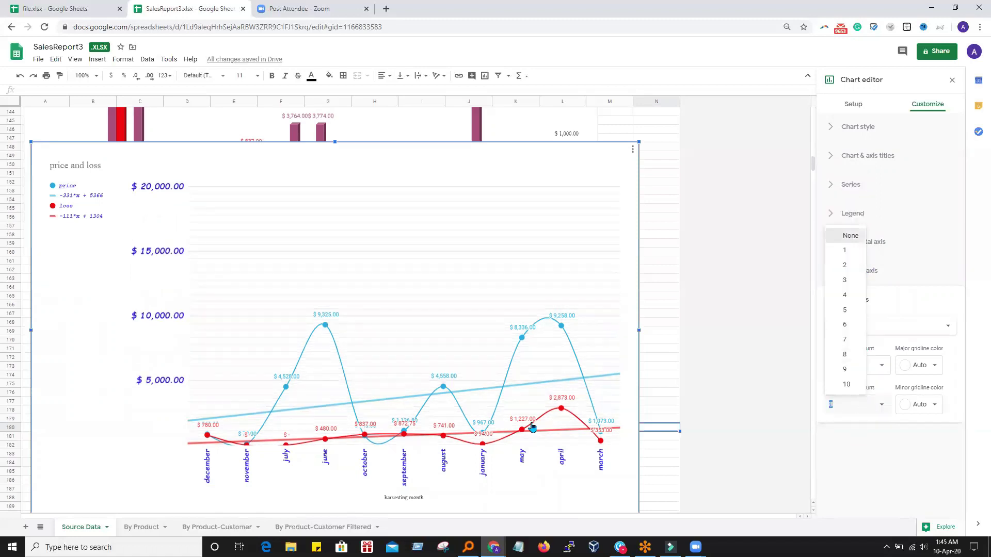
{"action": "left_click", "coordinate": [850, 236]}
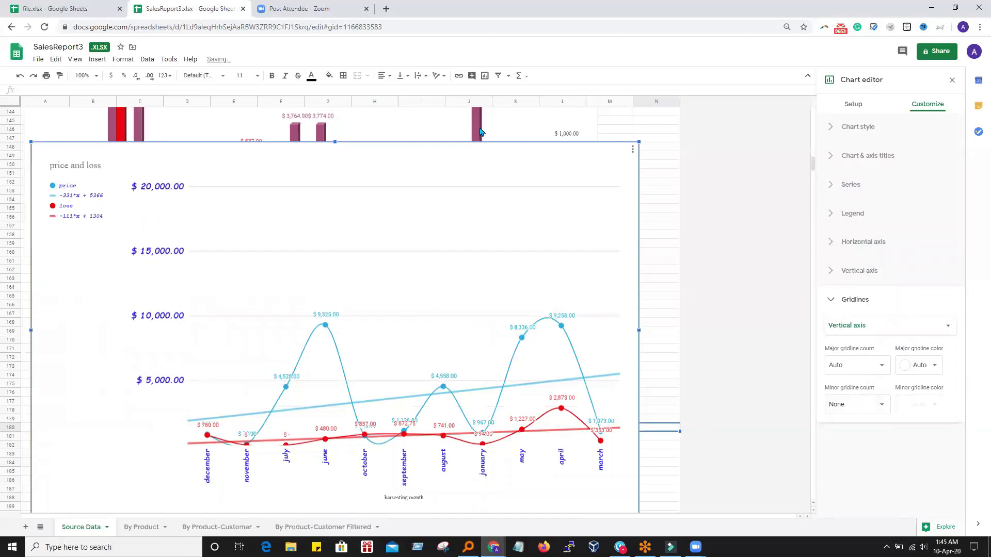
Change the price and loss chart's type to Scatter chart.
{"action": "left_click", "coordinate": [633, 151]}
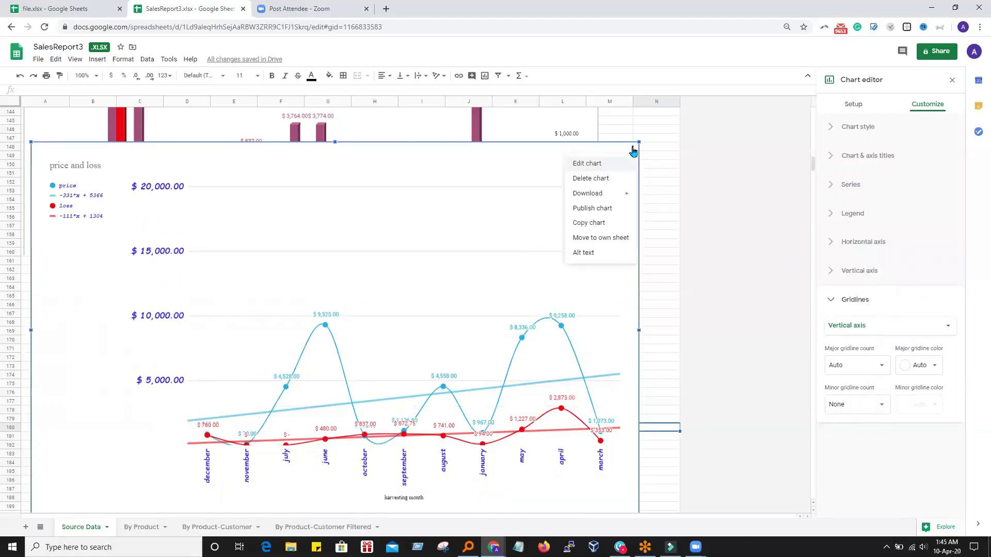
{"action": "left_click", "coordinate": [595, 168]}
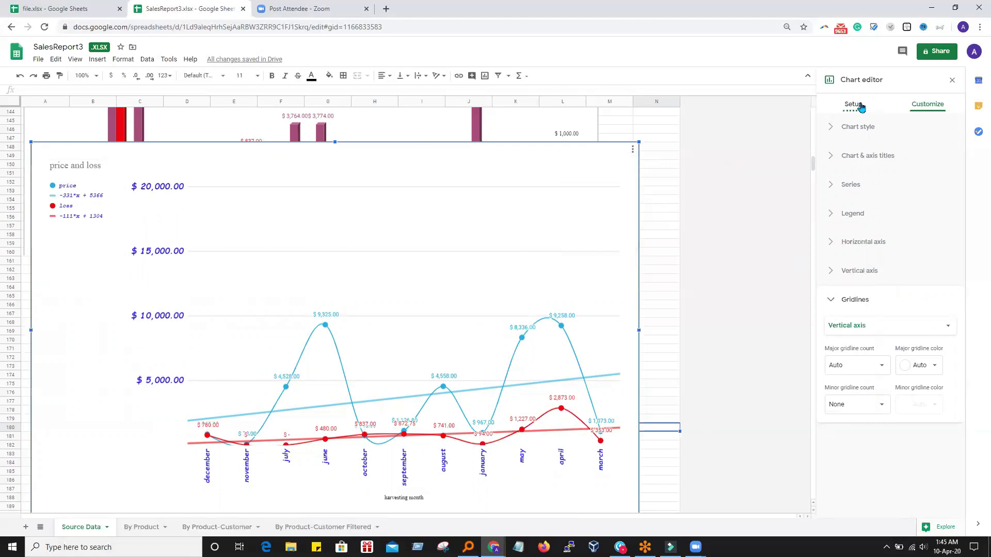
{"action": "left_click", "coordinate": [862, 106]}
{"action": "left_click", "coordinate": [902, 149]}
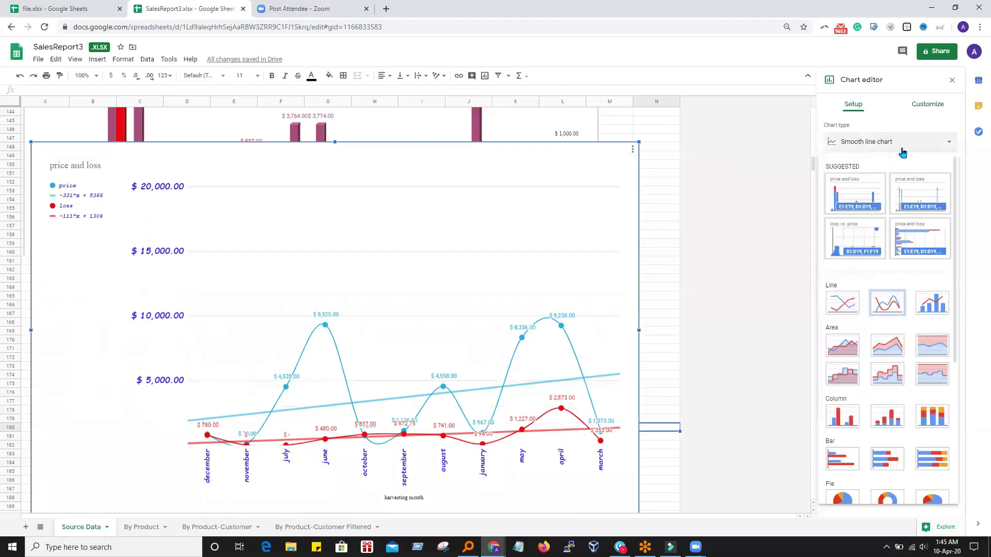
{"action": "scroll", "coordinate": [878, 362], "scroll_direction": "down", "scroll_amount": 3}
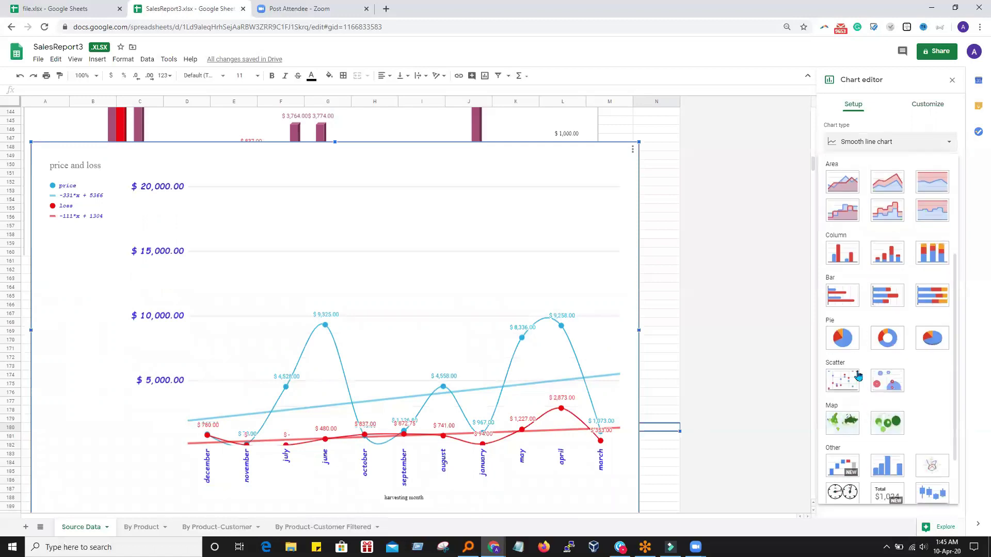
{"action": "scroll", "coordinate": [864, 387], "scroll_direction": "down", "scroll_amount": 1}
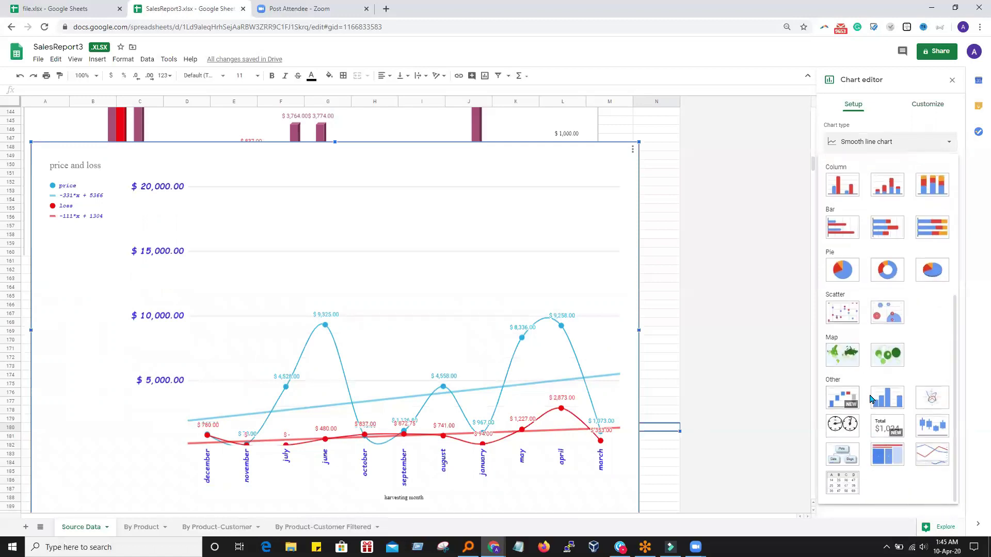
{"action": "left_click", "coordinate": [845, 318]}
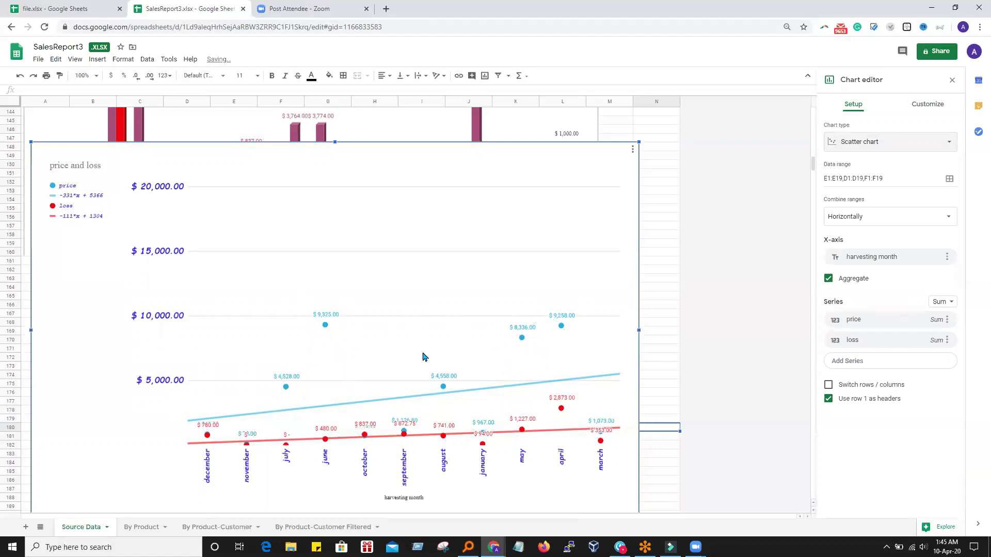